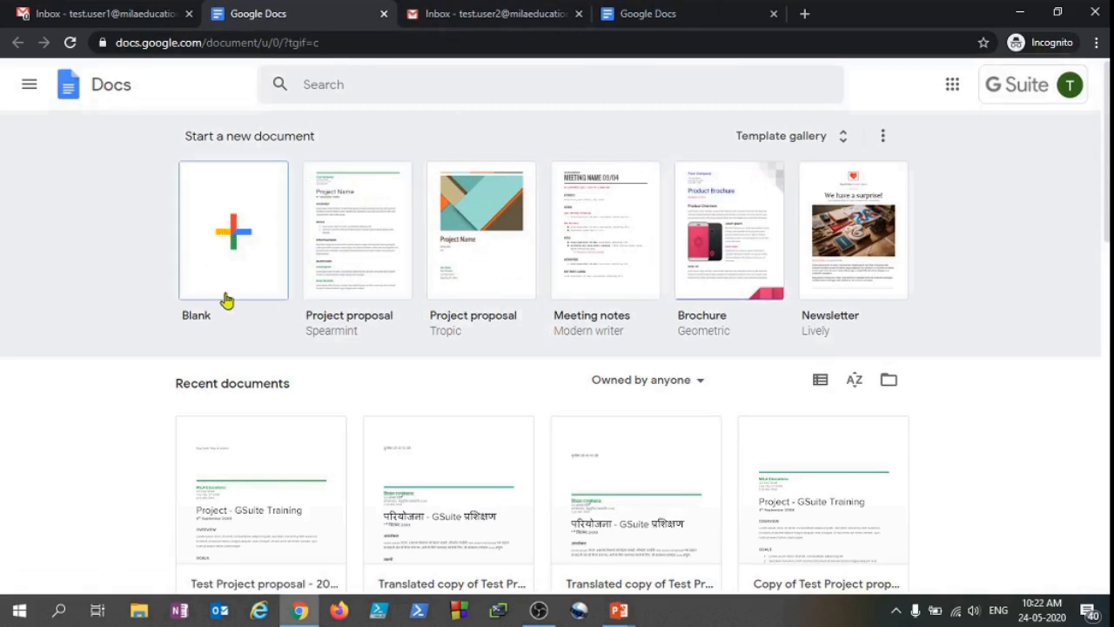
- Create a blank document and name it "My1st Google Doc"
{"action": "left_click", "coordinate": [243, 254]}
{"action": "left_click", "coordinate": [226, 231]}
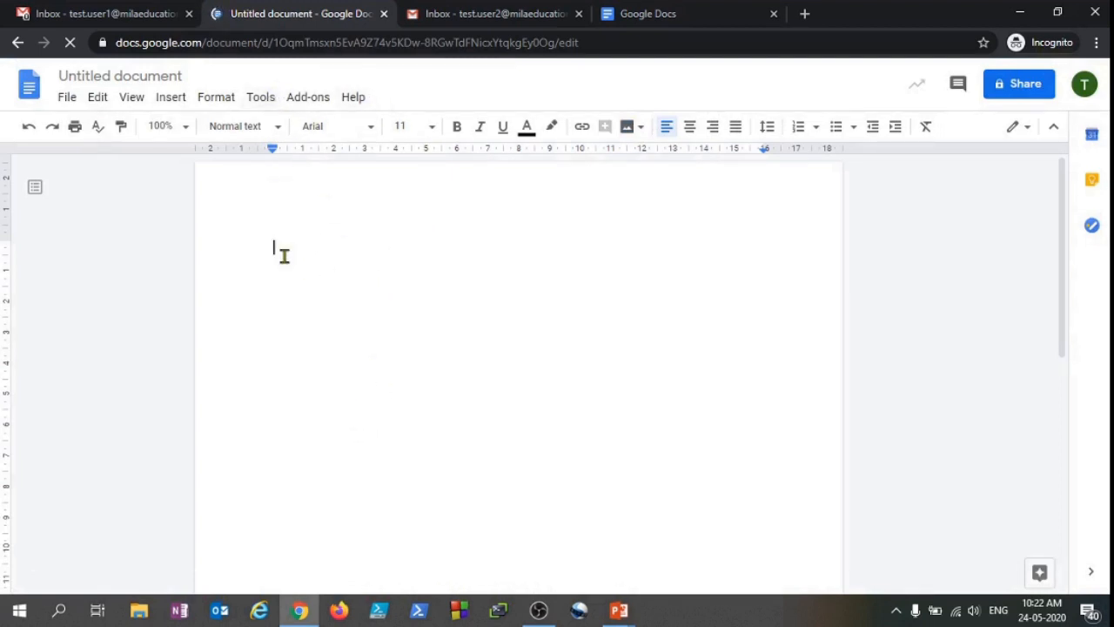
{"action": "left_click", "coordinate": [161, 79]}
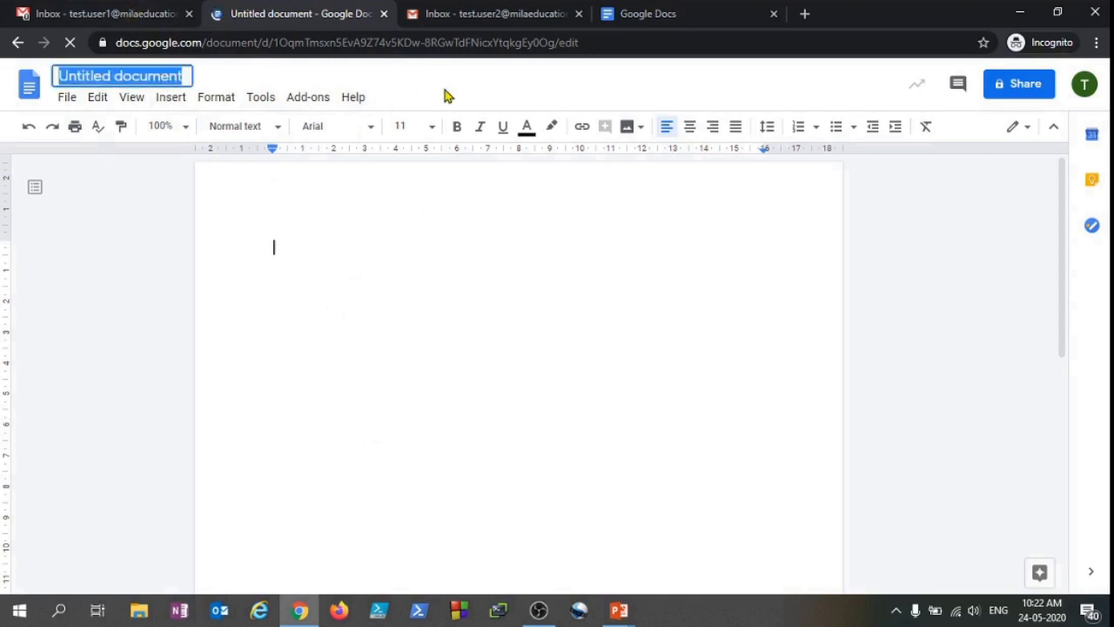
{"action": "type", "text": "My1st"}
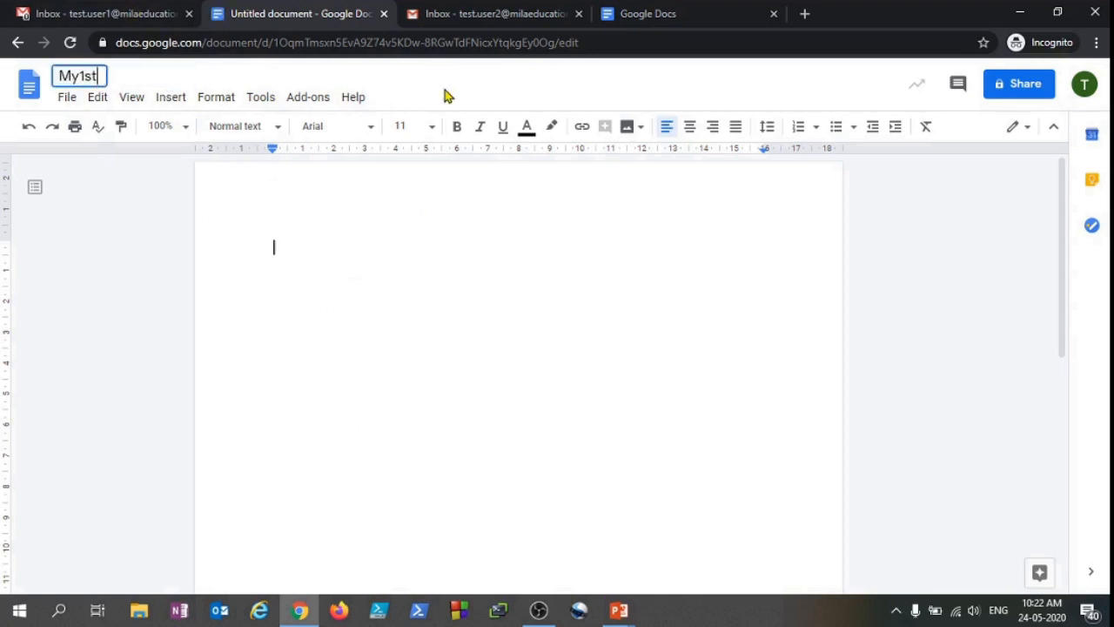
{"action": "type", "text": " Googoe d"}
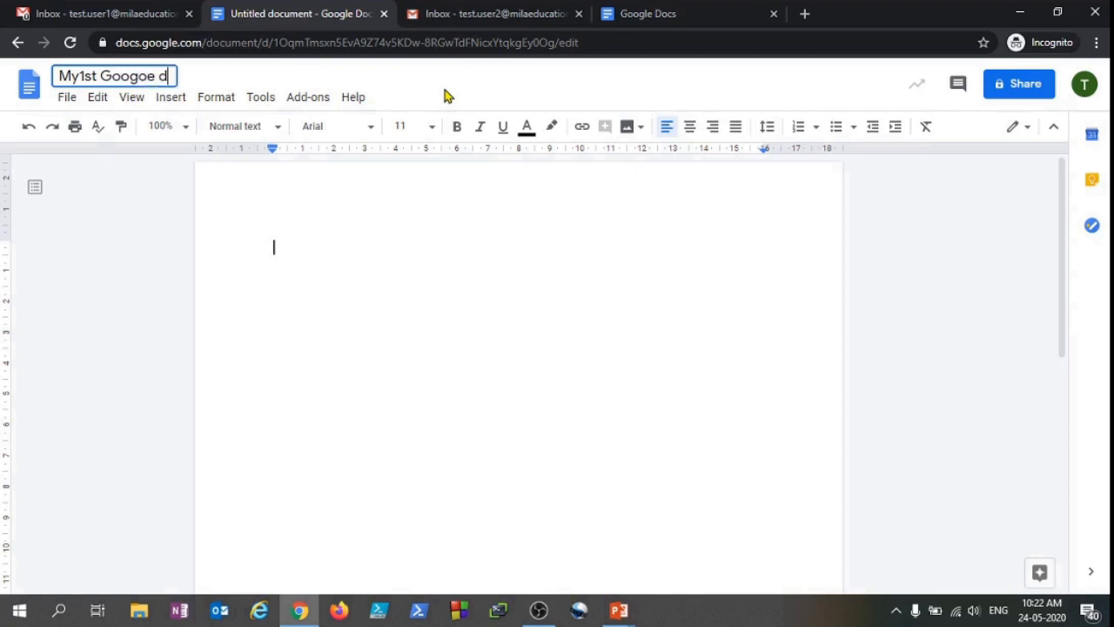
{"action": "key", "text": "BackSpace"}
{"action": "key", "text": "BackSpace"}
{"action": "key", "text": "BackSpace"}
{"action": "key", "text": "BackSpace"}
{"action": "type", "text": "le Doc"}
{"action": "key", "text": "Return"}
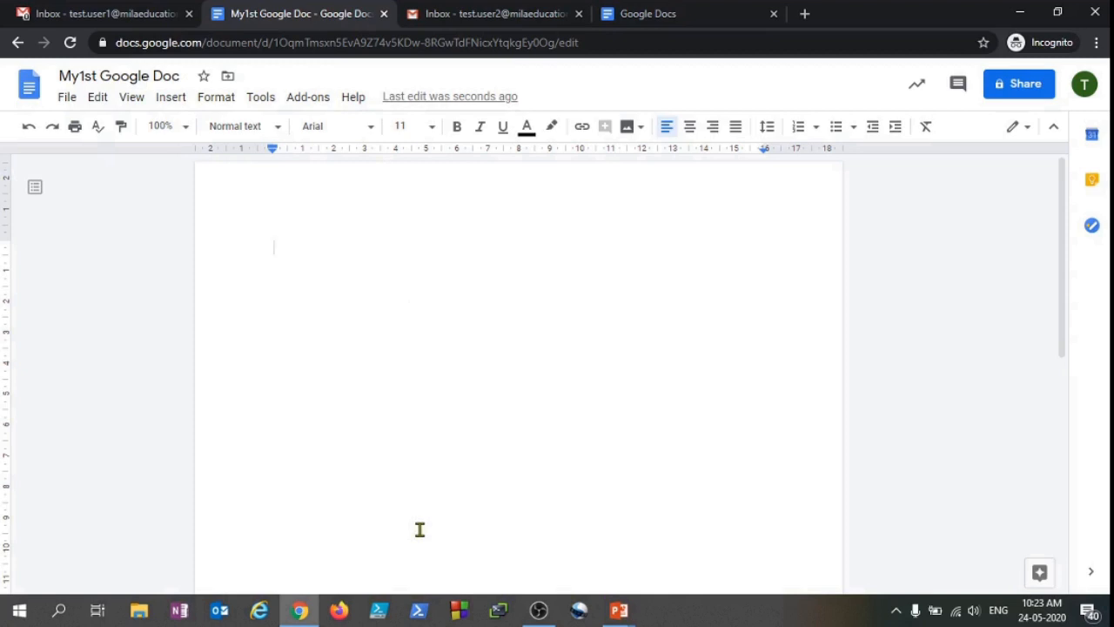
- Write "Hi" and "How are you?" as separate lines in the document body and select all the text
{"action": "type", "text": "Hi  "}
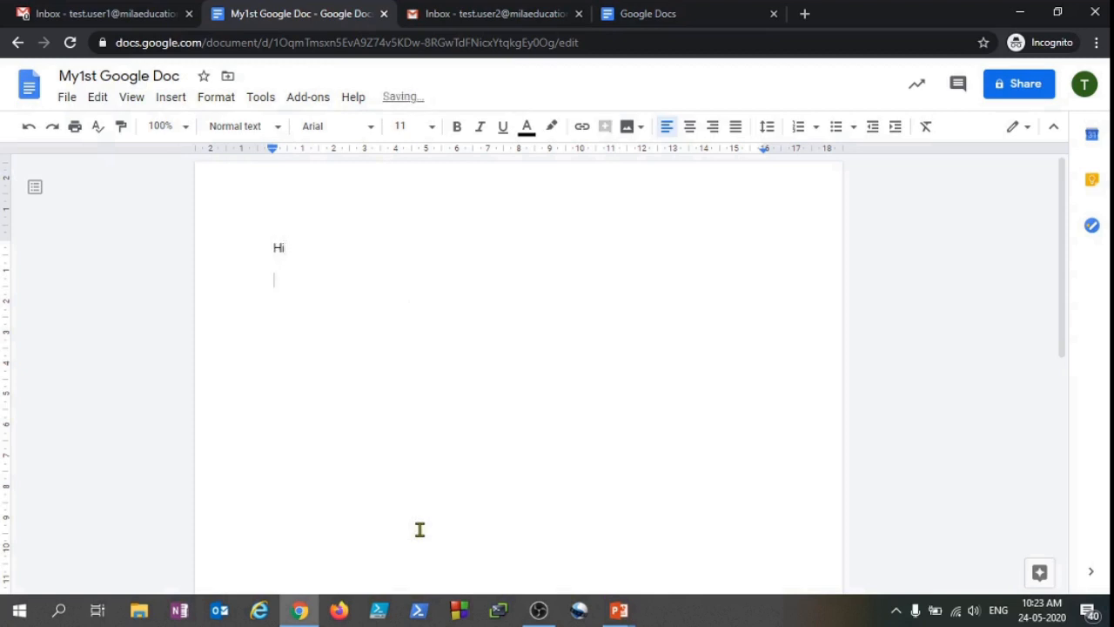
{"action": "type", "text": "How are you"}
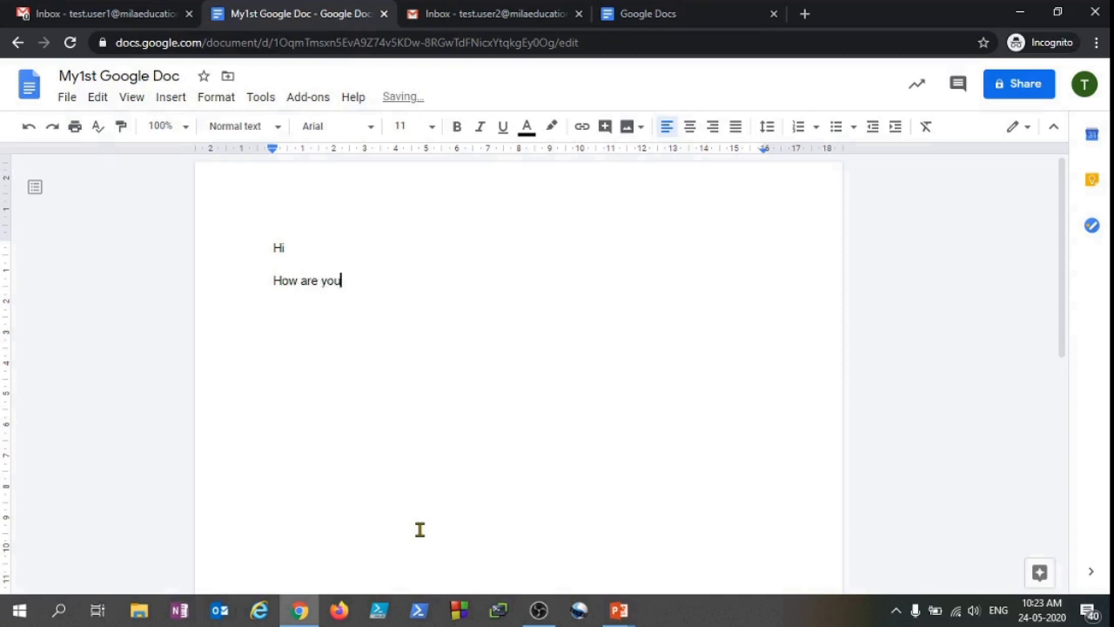
{"action": "type", "text": "?"}
{"action": "key", "text": "Return"}
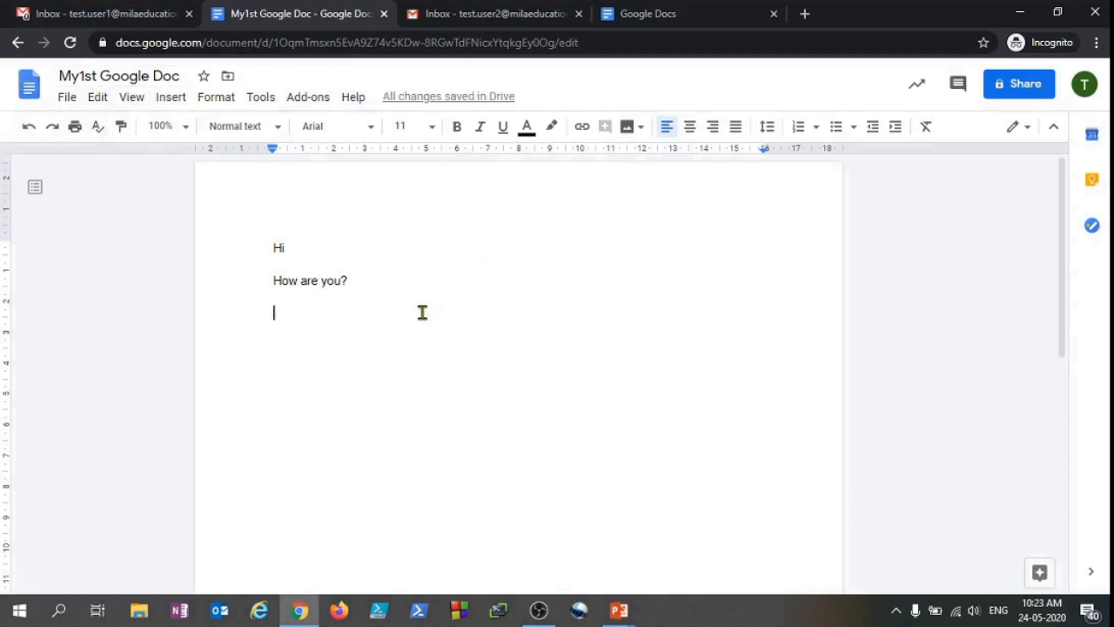
{"action": "key", "text": "ctrl+a"}
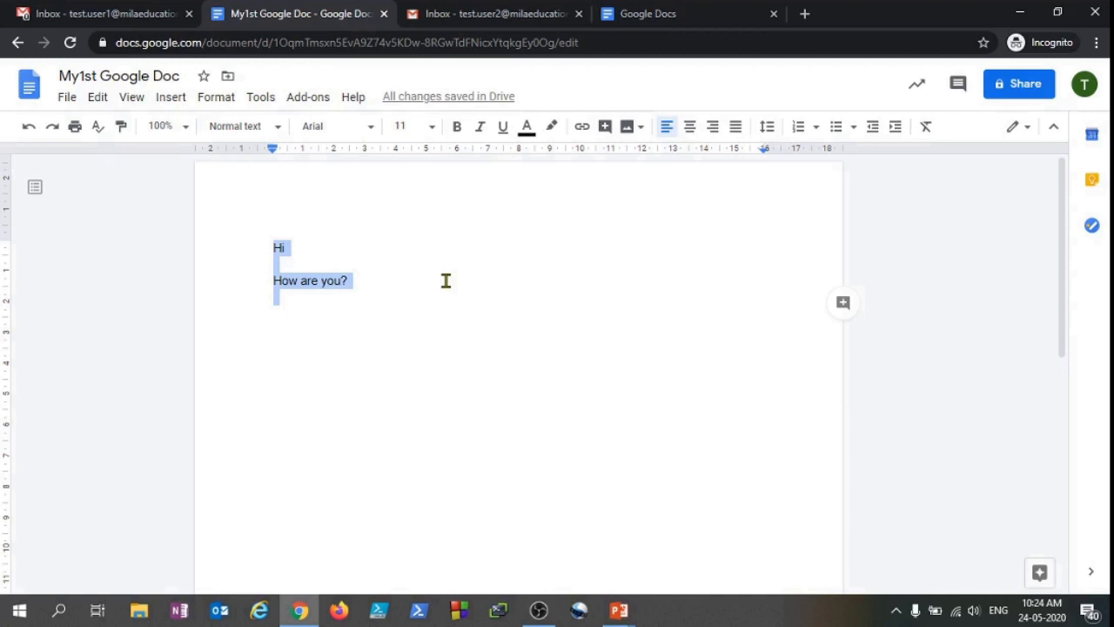
- Return to the documents home, create a document from the Spearmint project proposal template, and look through its layout
{"action": "left_click", "coordinate": [28, 89]}
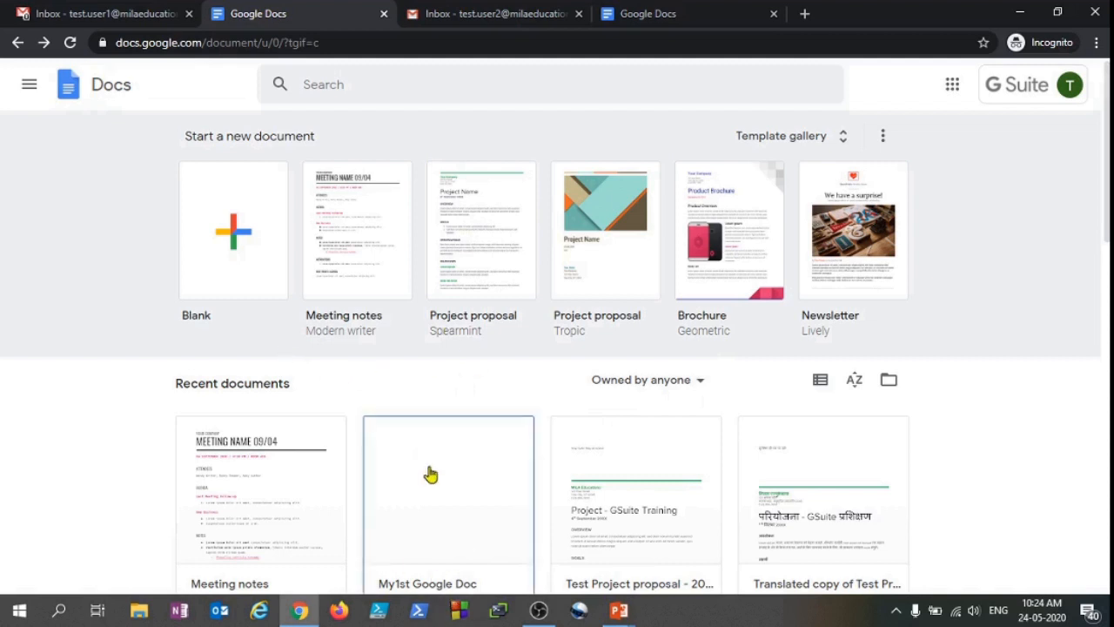
{"action": "left_click", "coordinate": [475, 235]}
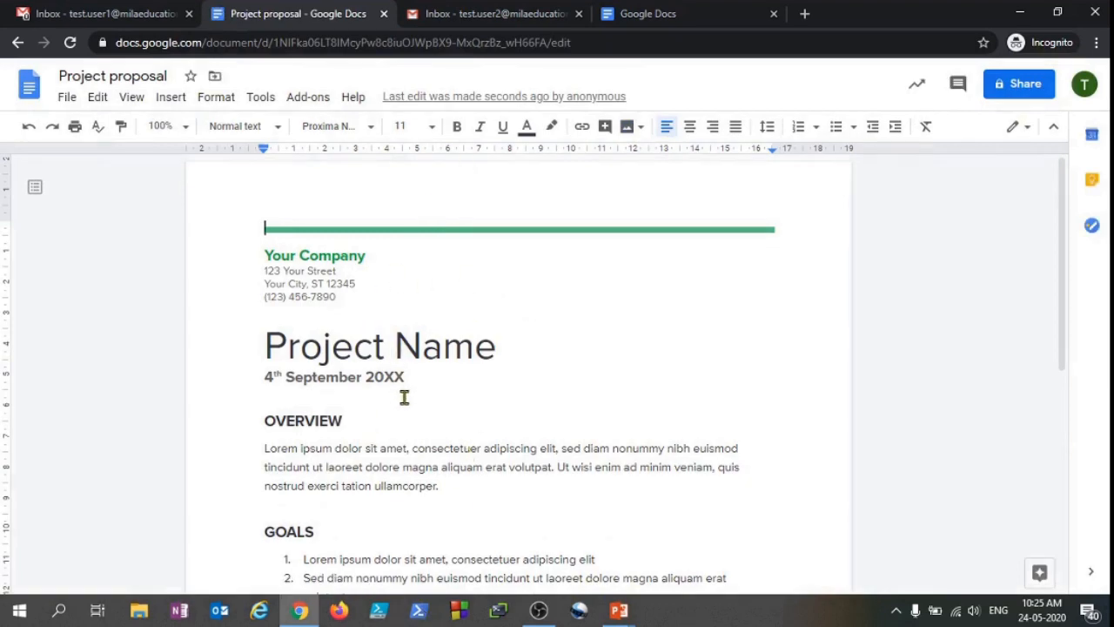
{"action": "scroll", "coordinate": [405, 397], "scroll_direction": "down", "scroll_amount": 3}
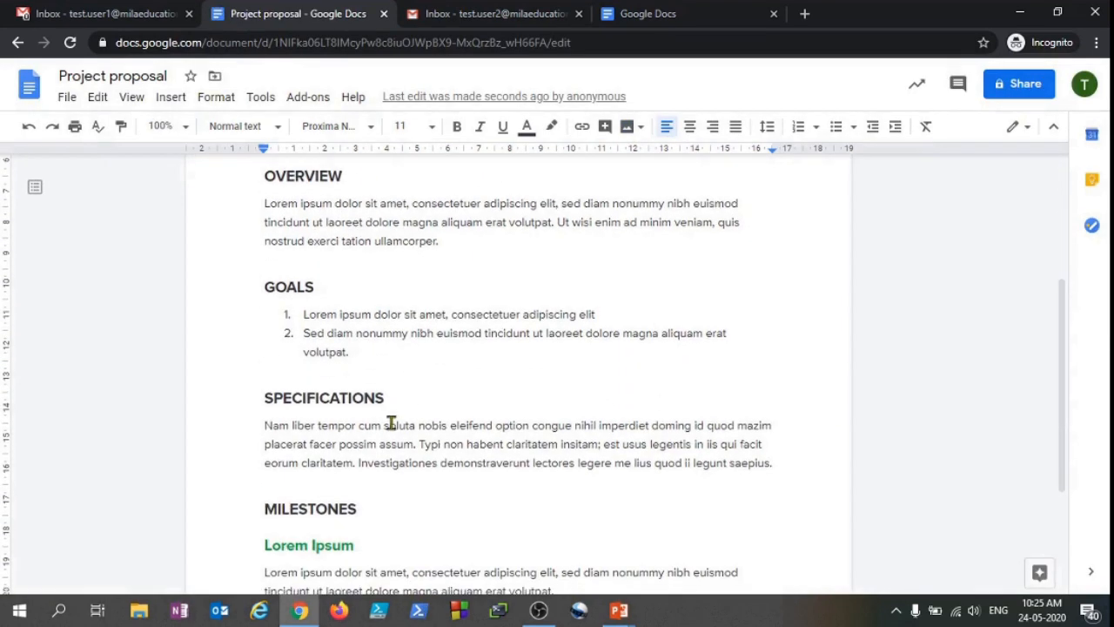
{"action": "scroll", "coordinate": [368, 517], "scroll_direction": "down", "scroll_amount": 2}
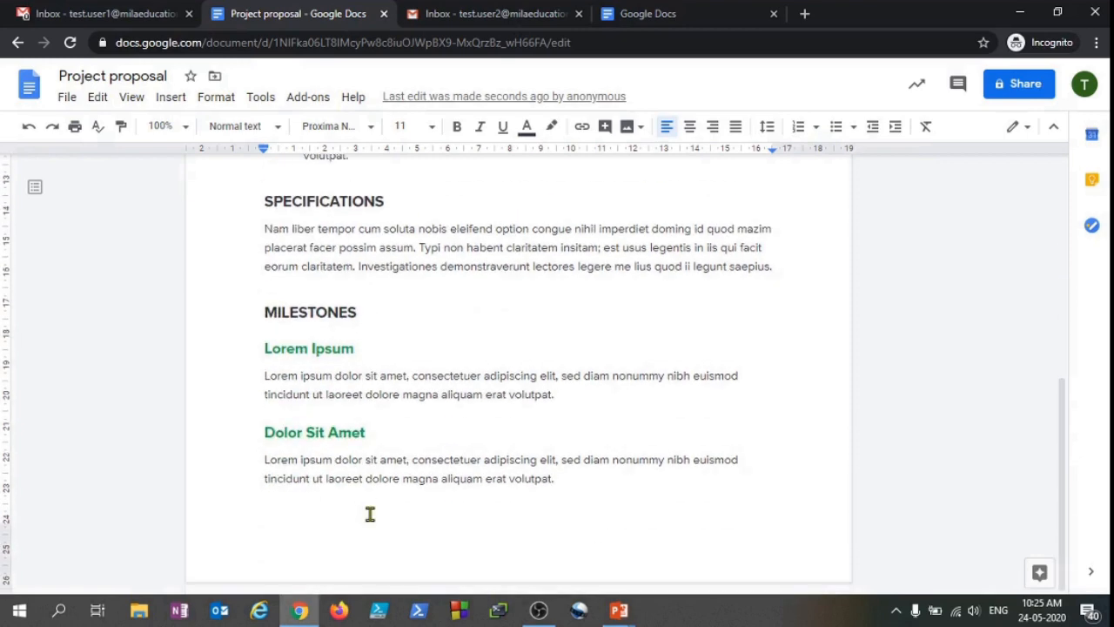
{"action": "scroll", "coordinate": [373, 508], "scroll_direction": "up", "scroll_amount": 3}
{"action": "scroll", "coordinate": [373, 509], "scroll_direction": "up", "scroll_amount": 2}
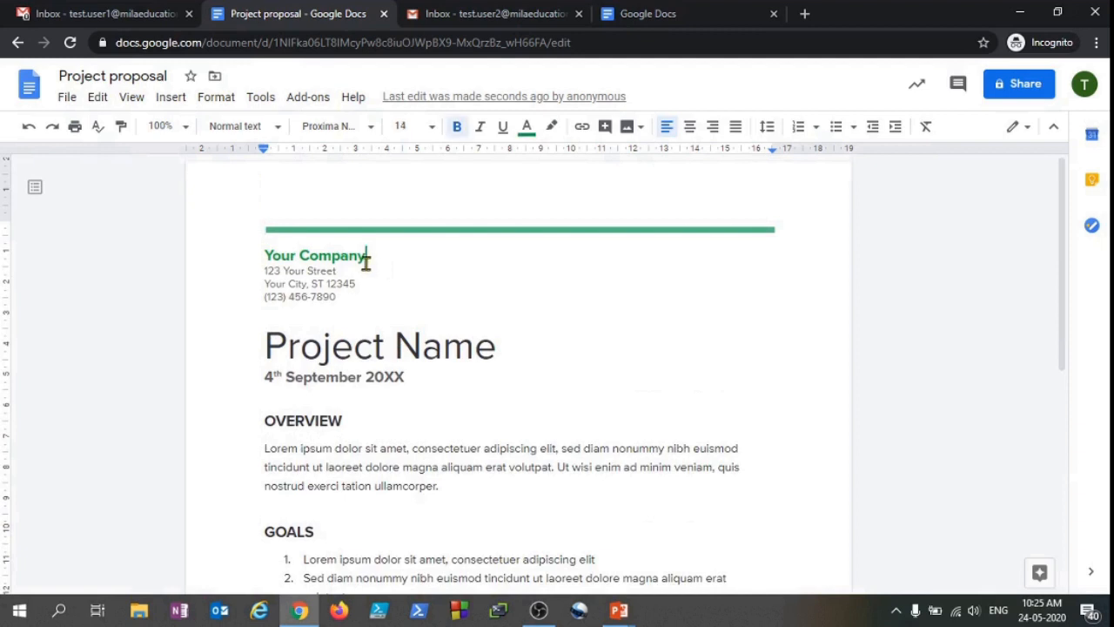
- Replace the "Your Company" placeholder in the proposal header with "MiLA Educations"
{"action": "left_click_drag", "start_coordinate": [374, 257], "coordinate": [206, 248]}
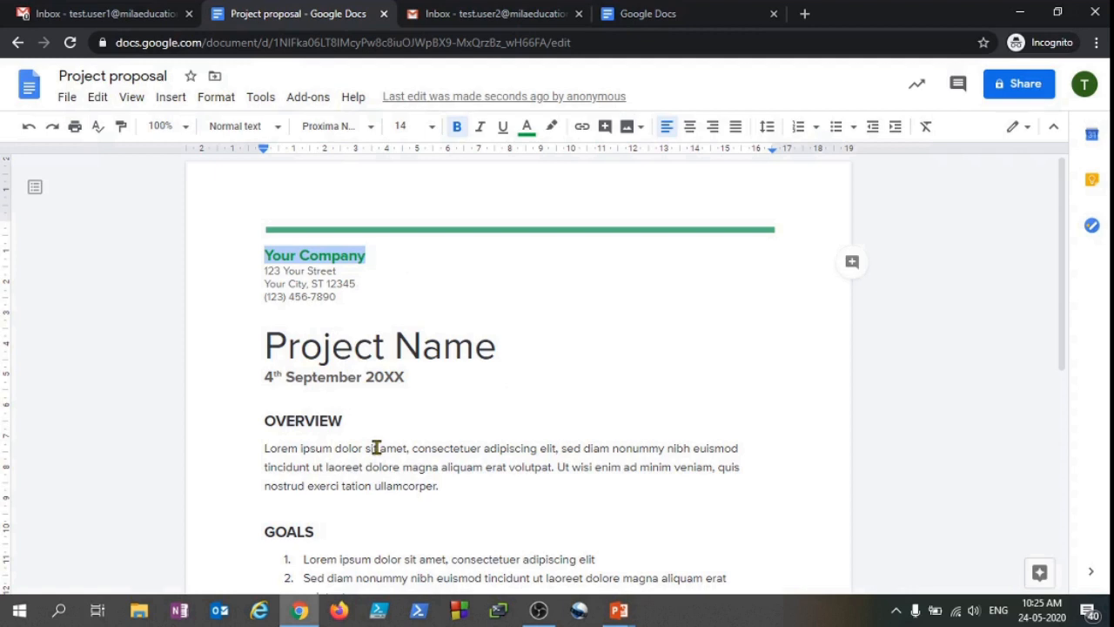
{"action": "left_click", "coordinate": [449, 466]}
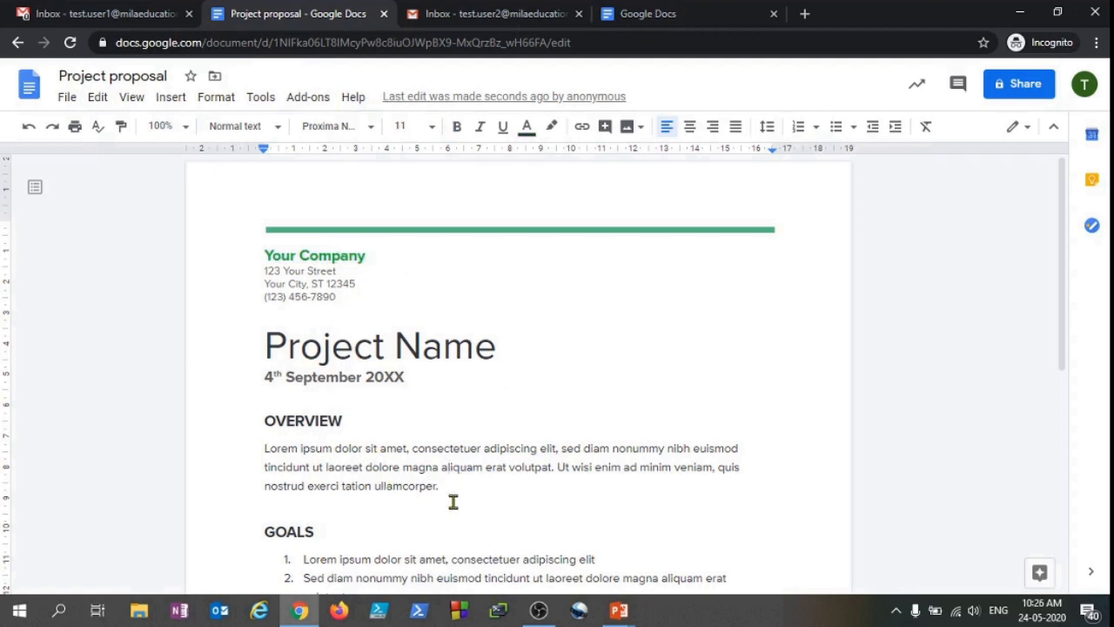
{"action": "left_click", "coordinate": [374, 261]}
{"action": "key", "text": "BackSpace"}
{"action": "key", "text": "BackSpace"}
{"action": "key", "text": "BackSpace"}
{"action": "key", "text": "BackSpace"}
{"action": "key", "text": "BackSpace"}
{"action": "key", "text": "BackSpace"}
{"action": "key", "text": "BackSpace"}
{"action": "key", "text": "BackSpace"}
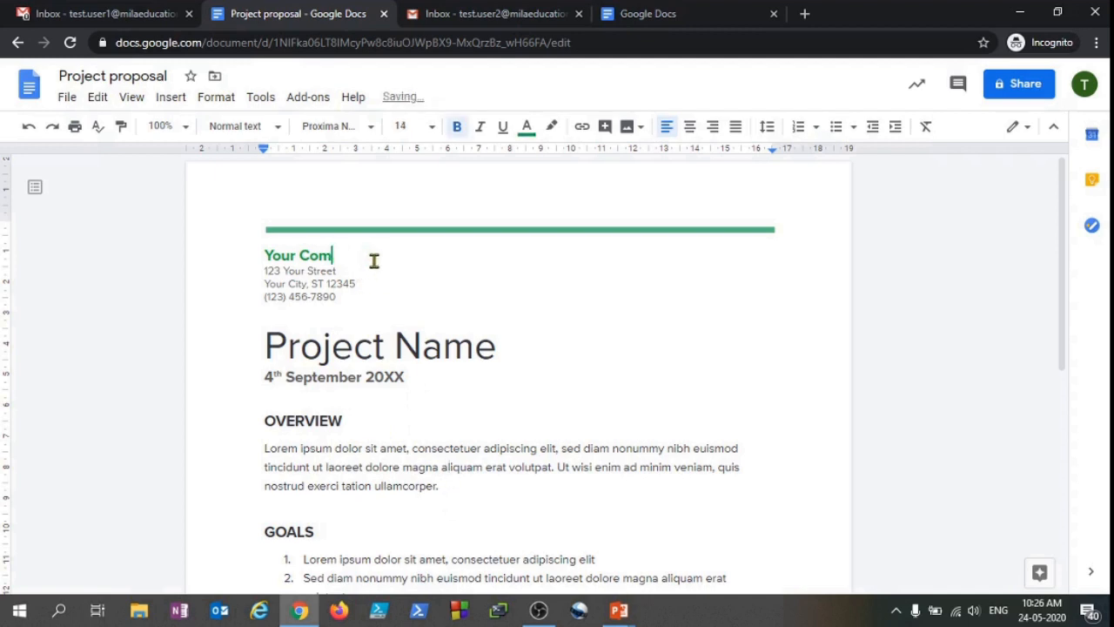
{"action": "key", "text": "BackSpace"}
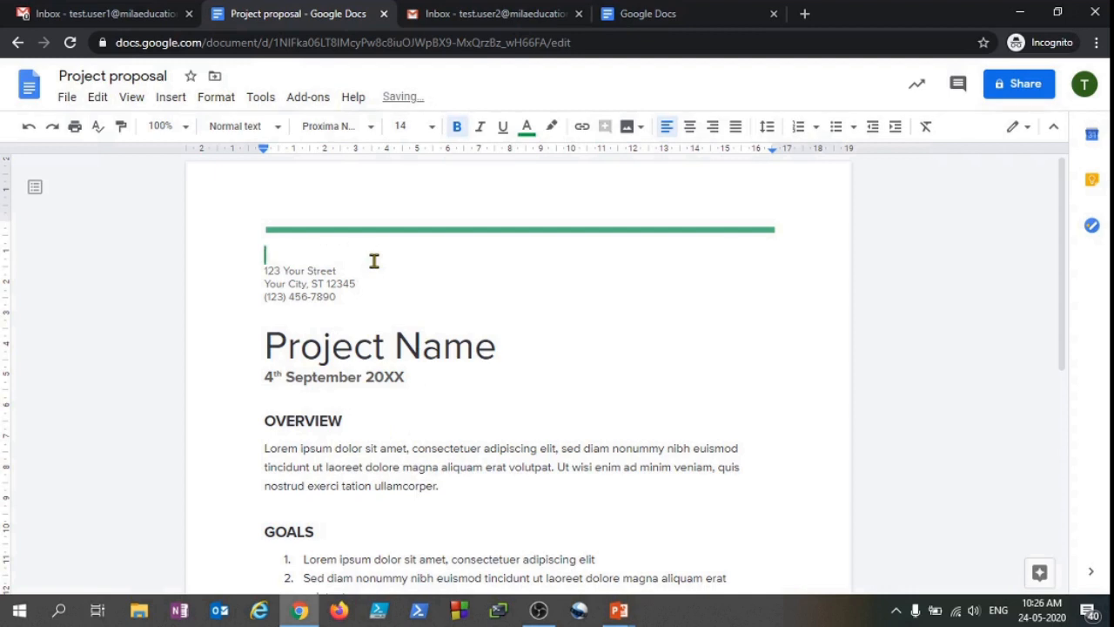
{"action": "type", "text": "MiLA E"}
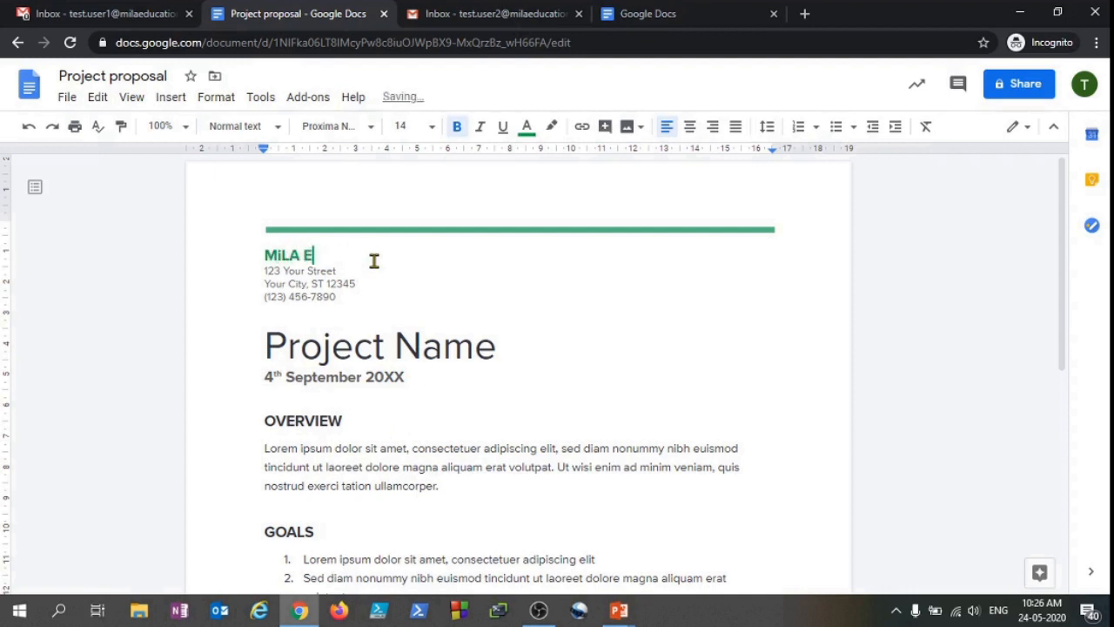
{"action": "type", "text": "ducations"}
- Look over the proposal's placeholder contact details, date line and Specifications paragraph
{"action": "left_click_drag", "start_coordinate": [355, 296], "coordinate": [259, 278]}
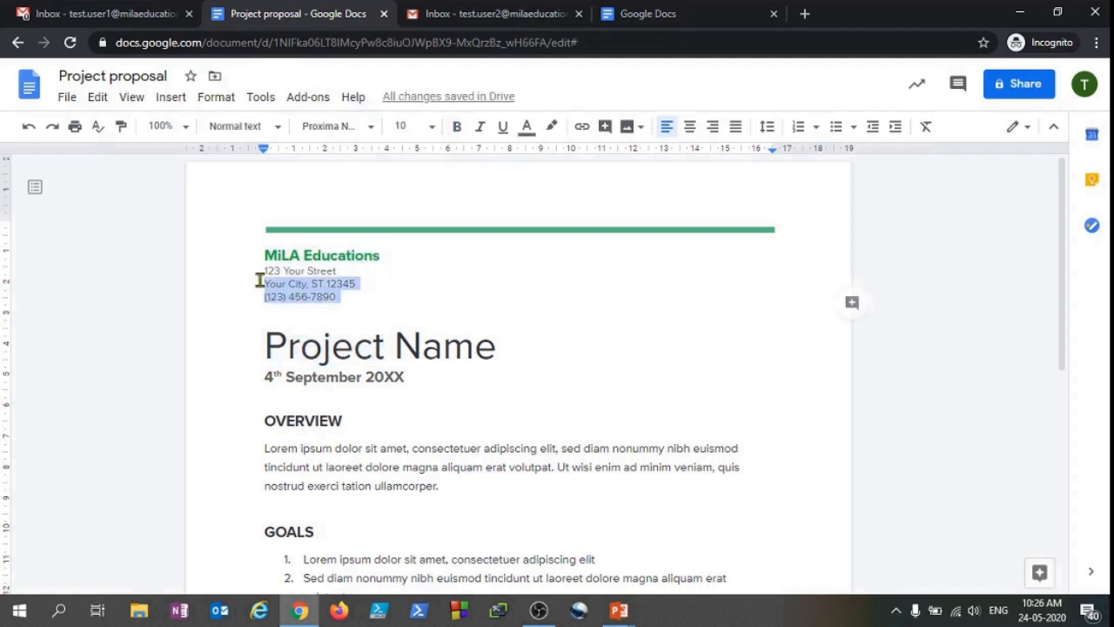
{"action": "left_click", "coordinate": [487, 385]}
{"action": "left_click_drag", "start_coordinate": [530, 420], "coordinate": [275, 369]}
{"action": "left_click", "coordinate": [517, 465]}
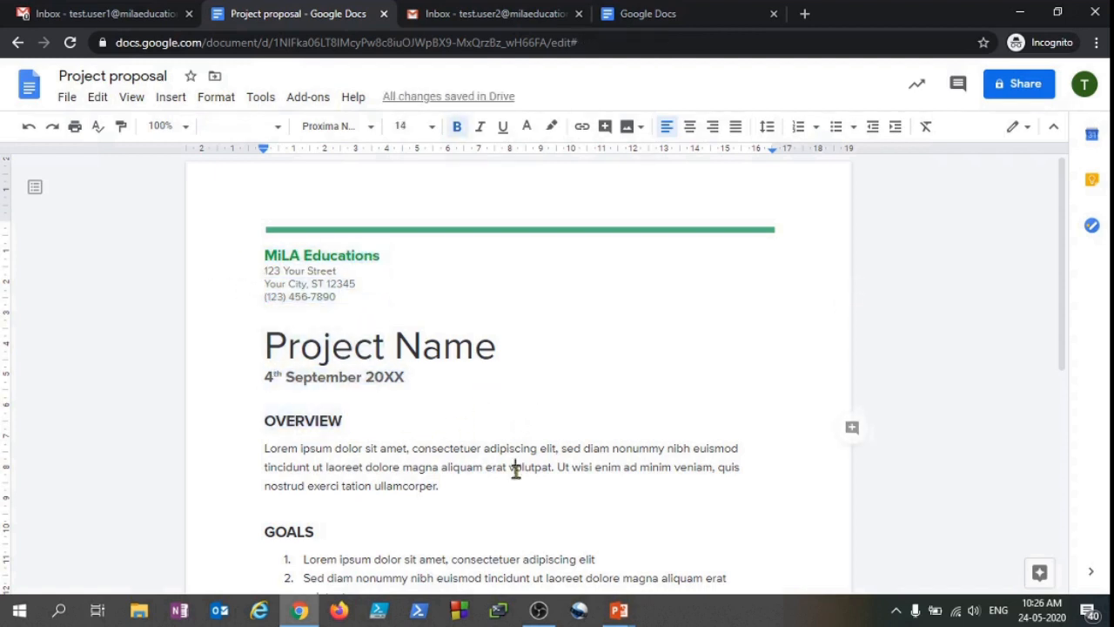
{"action": "scroll", "coordinate": [517, 465], "scroll_direction": "down", "scroll_amount": 4}
{"action": "left_click", "coordinate": [355, 379], "text": "shift"}
{"action": "triple_click", "coordinate": [355, 380]}
{"action": "scroll", "coordinate": [405, 446], "scroll_direction": "up", "scroll_amount": 1}
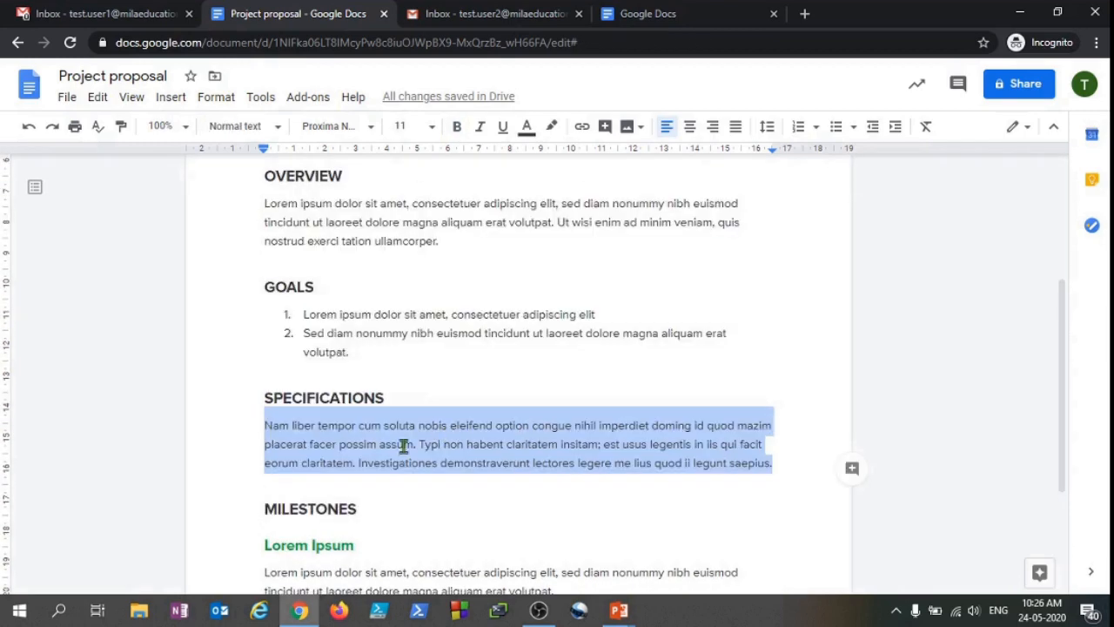
{"action": "left_click", "coordinate": [486, 462]}
- Replace the "Project Name" title with "First impression!"
{"action": "scroll", "coordinate": [470, 457], "scroll_direction": "up", "scroll_amount": 3}
{"action": "left_click", "coordinate": [542, 345]}
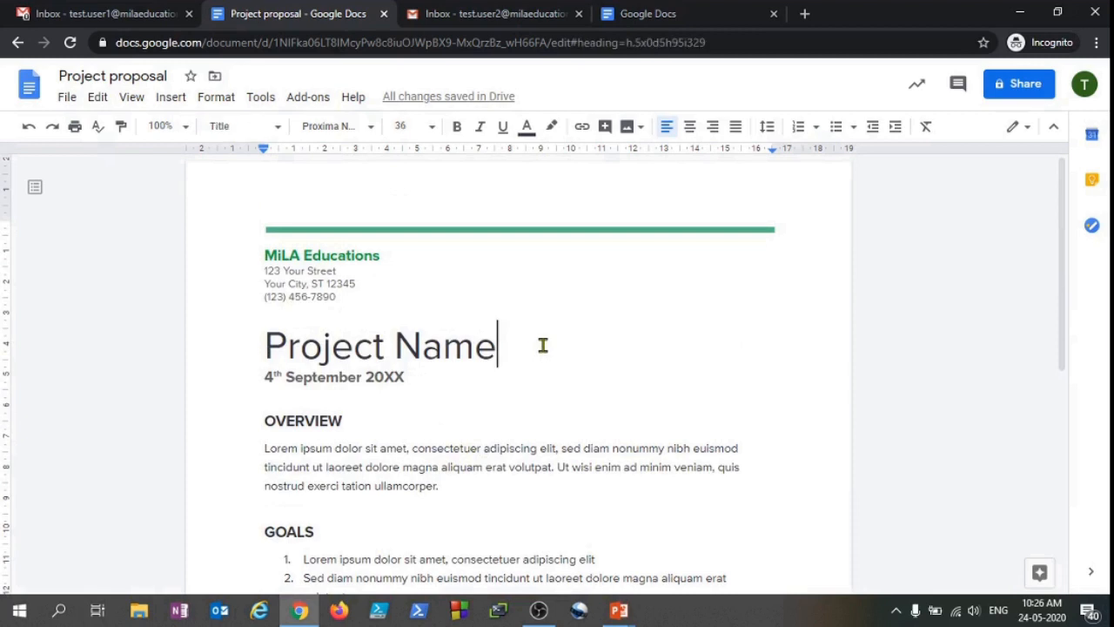
{"action": "key", "text": "BackSpace"}
{"action": "key", "text": "BackSpace"}
{"action": "key", "text": "BackSpace"}
{"action": "key", "text": "BackSpace"}
{"action": "key", "text": "BackSpace"}
{"action": "key", "text": "BackSpace"}
{"action": "key", "text": "BackSpace"}
{"action": "key", "text": "BackSpace"}
{"action": "key", "text": "BackSpace"}
{"action": "key", "text": "BackSpace"}
{"action": "key", "text": "BackSpace"}
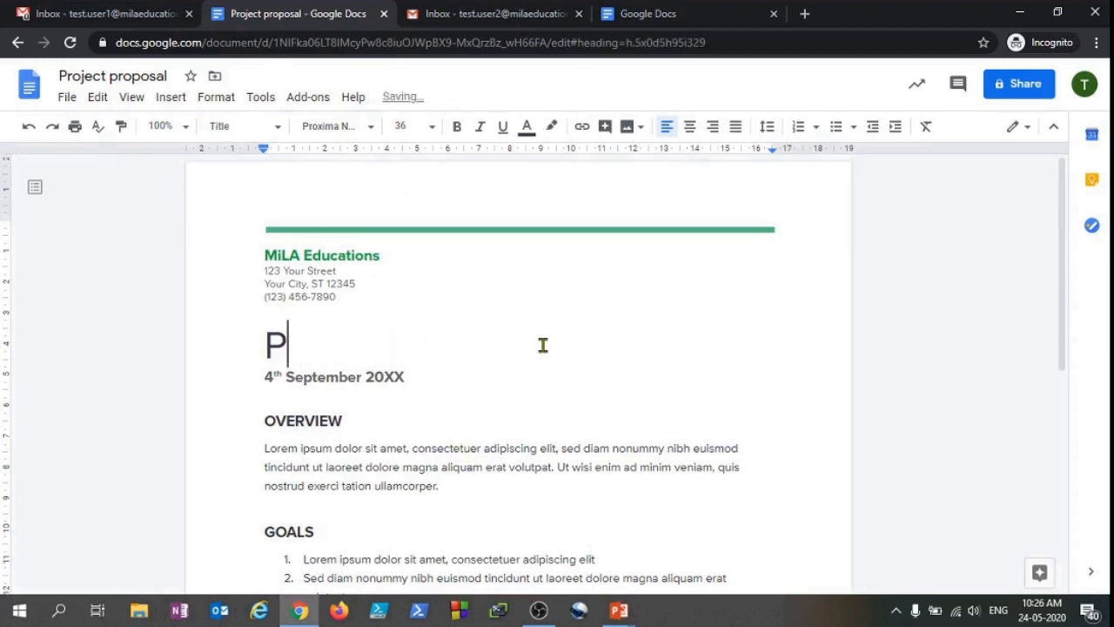
{"action": "key", "text": "BackSpace"}
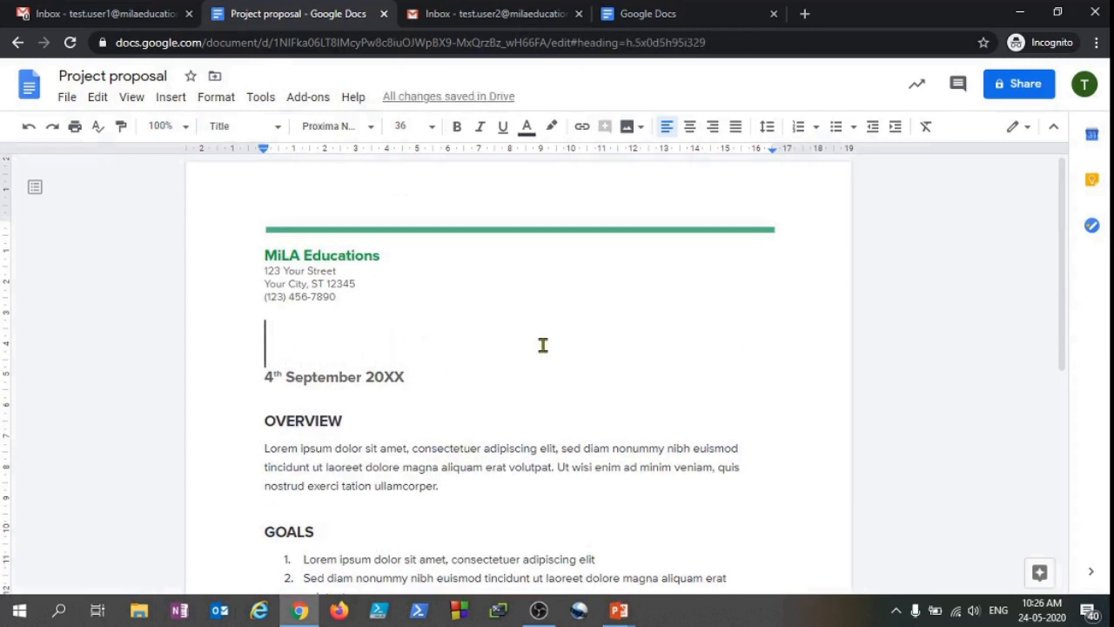
{"action": "type", "text": "First"}
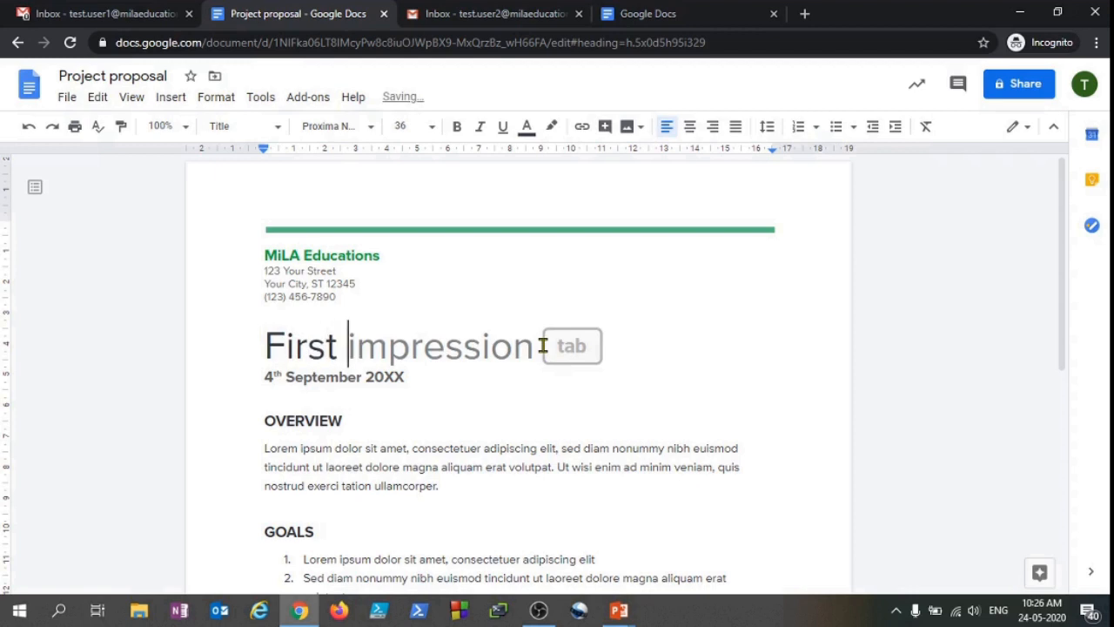
{"action": "key", "text": "Tab"}
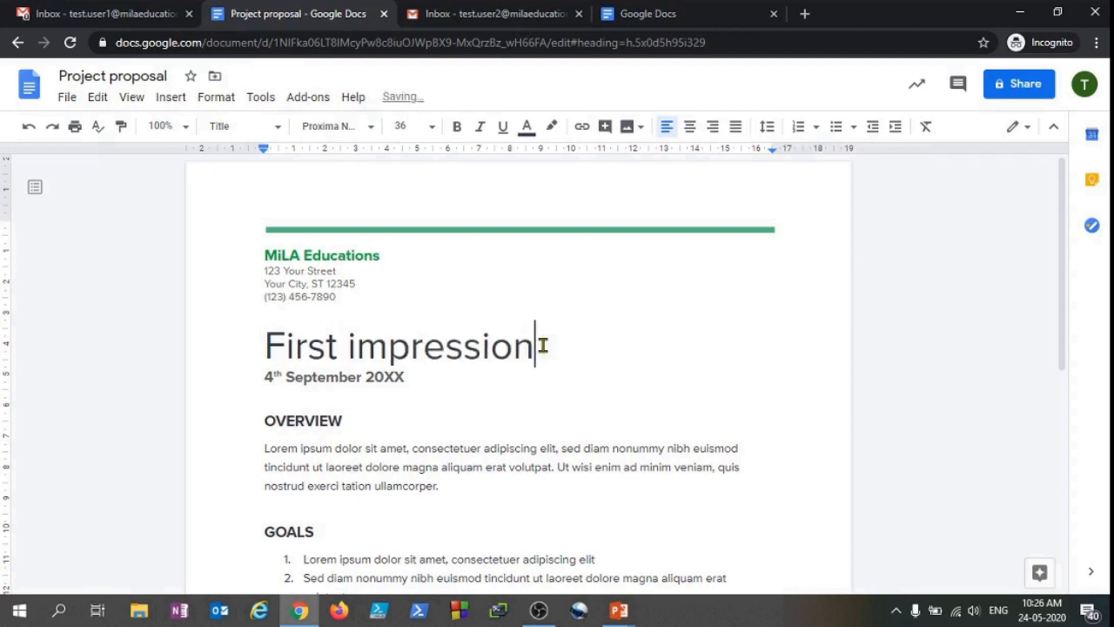
{"action": "type", "text": "!"}
{"action": "left_click", "coordinate": [437, 405]}
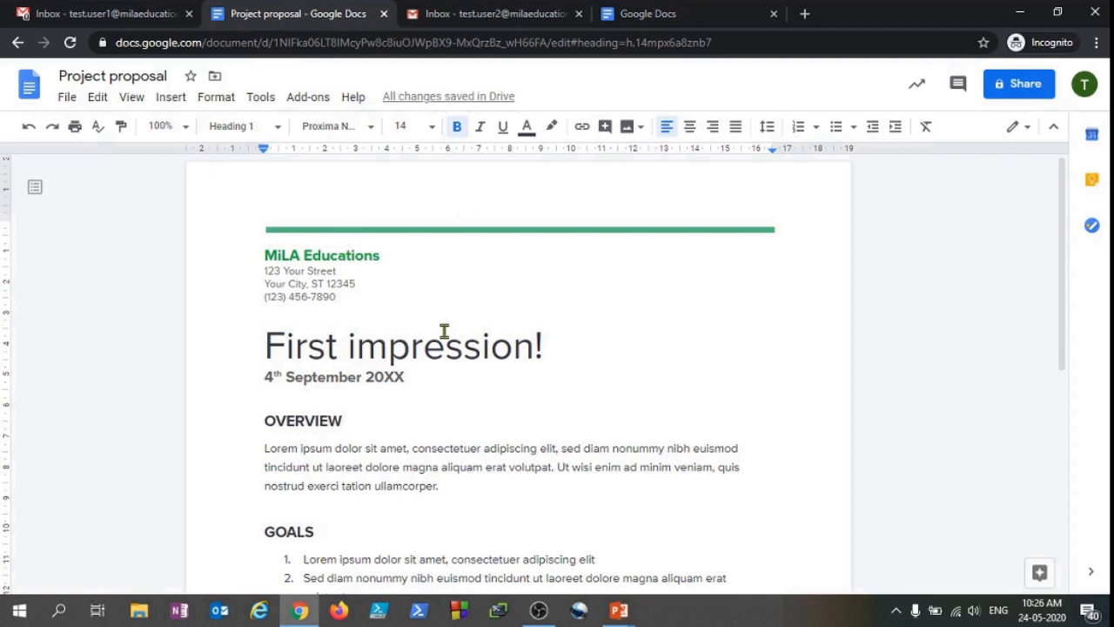
- Rename the project proposal document as "My1stProject"
{"action": "key", "text": "ctrl+s"}
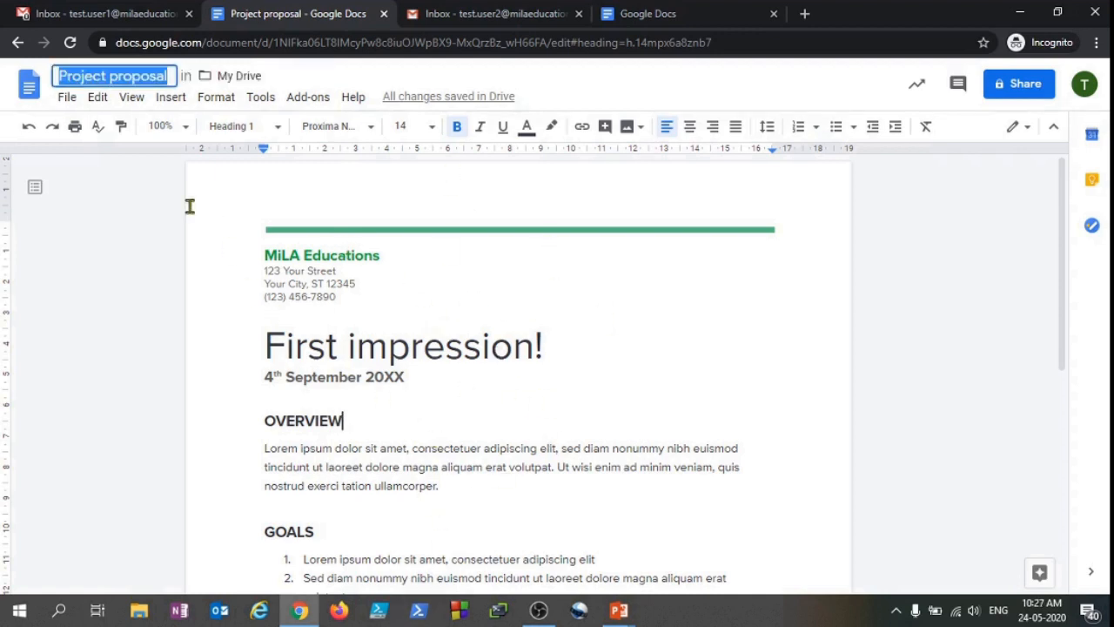
{"action": "type", "text": "M"}
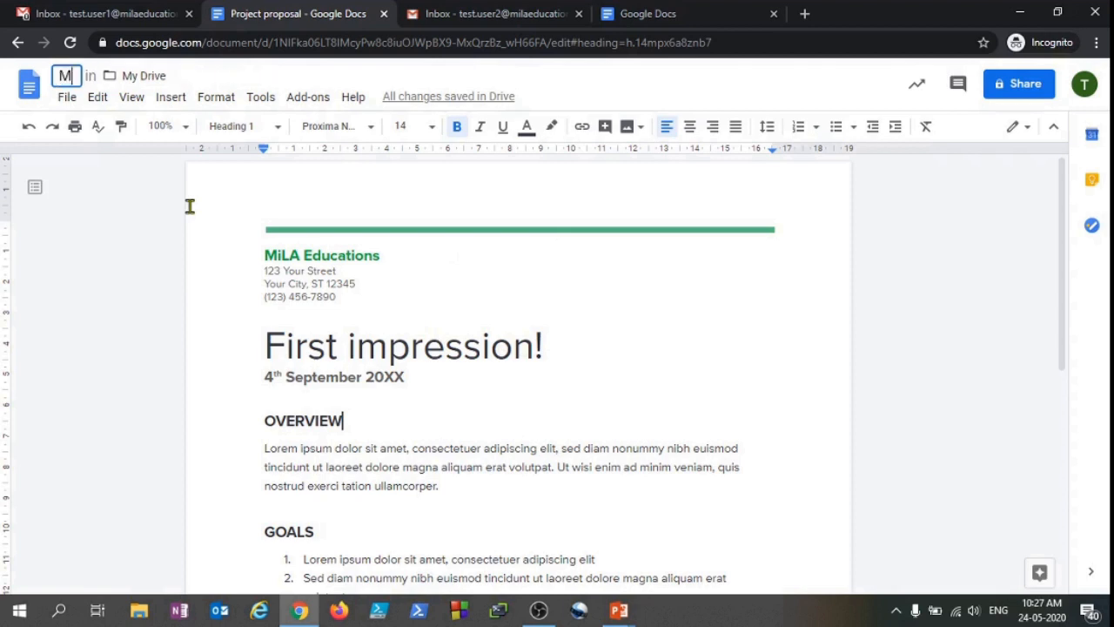
{"action": "type", "text": "y1stProject"}
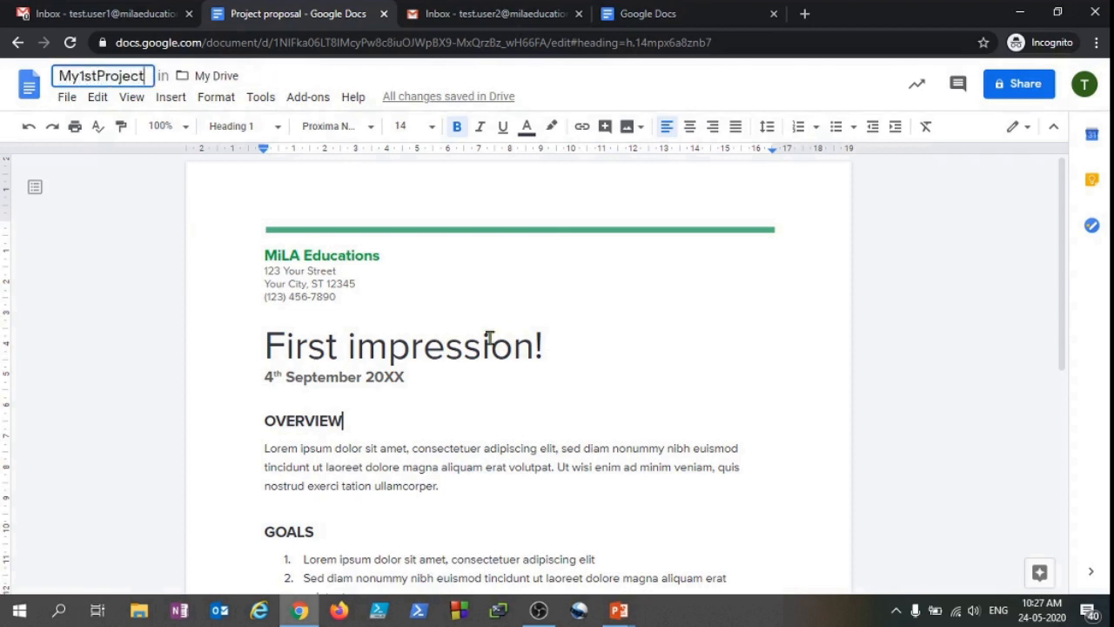
{"action": "left_click", "coordinate": [533, 347]}
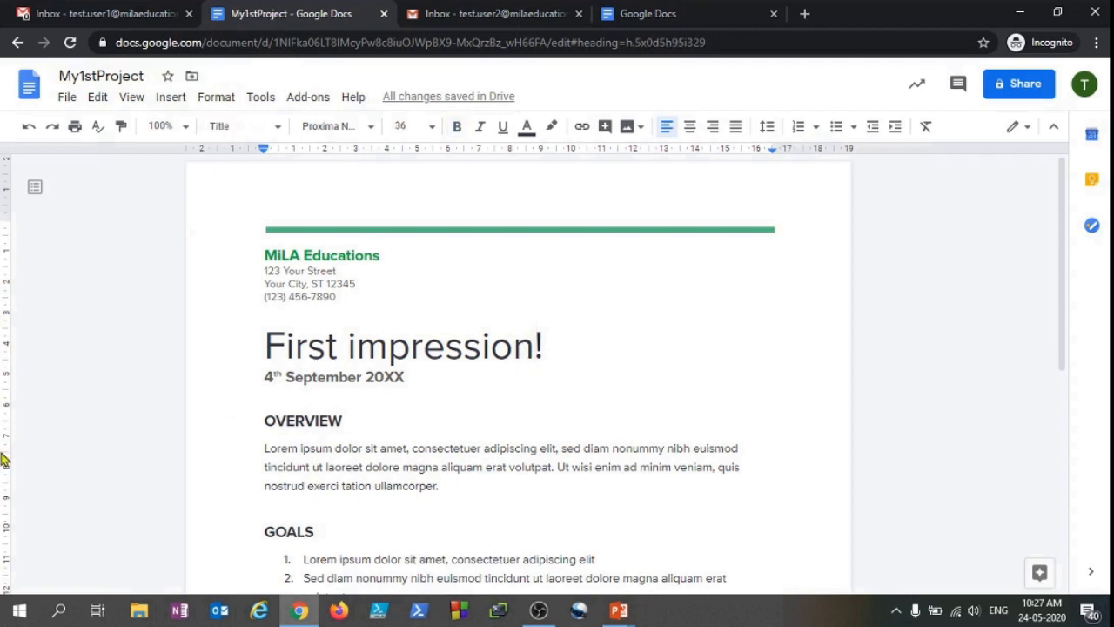
- Return to the documents home and reopen My1stProject from the recent documents
{"action": "left_click", "coordinate": [29, 86]}
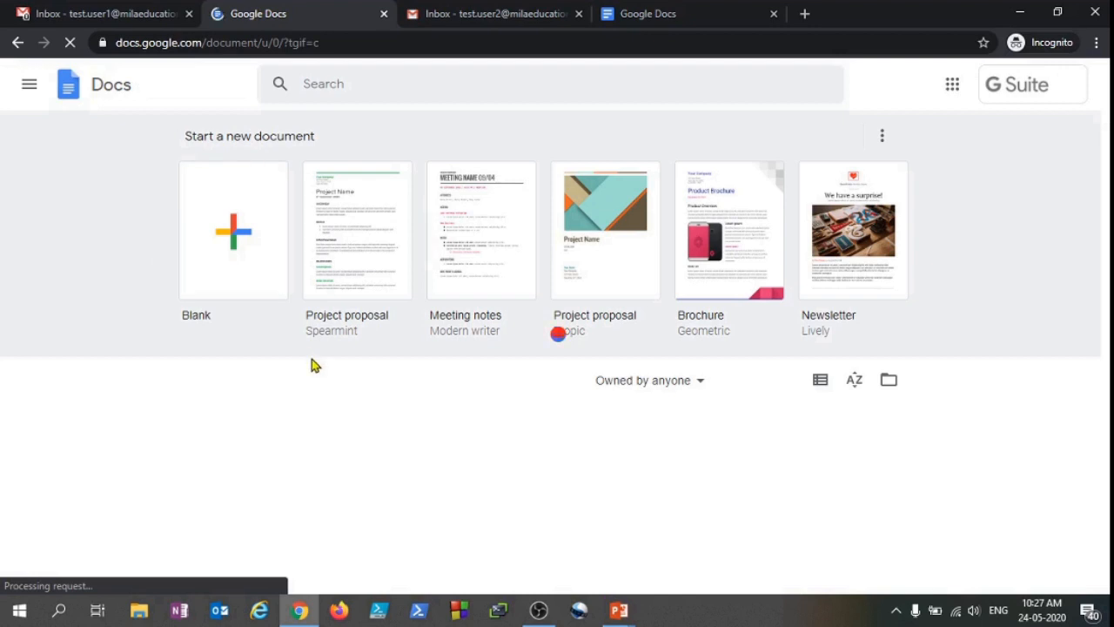
{"action": "scroll", "coordinate": [244, 387], "scroll_direction": "down", "scroll_amount": 2}
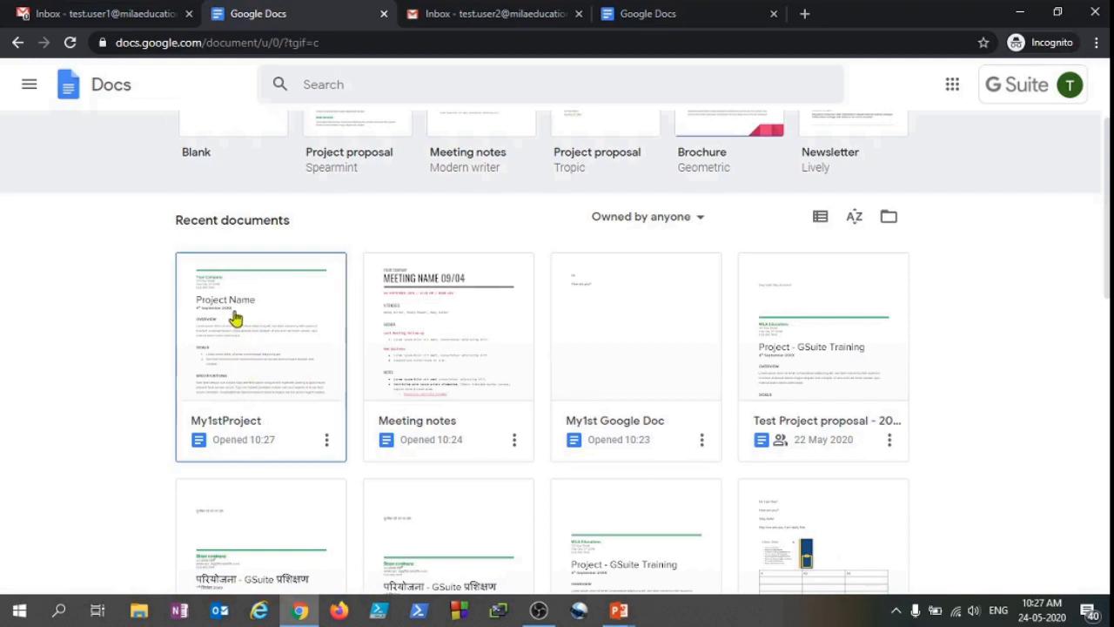
{"action": "left_click", "coordinate": [246, 327]}
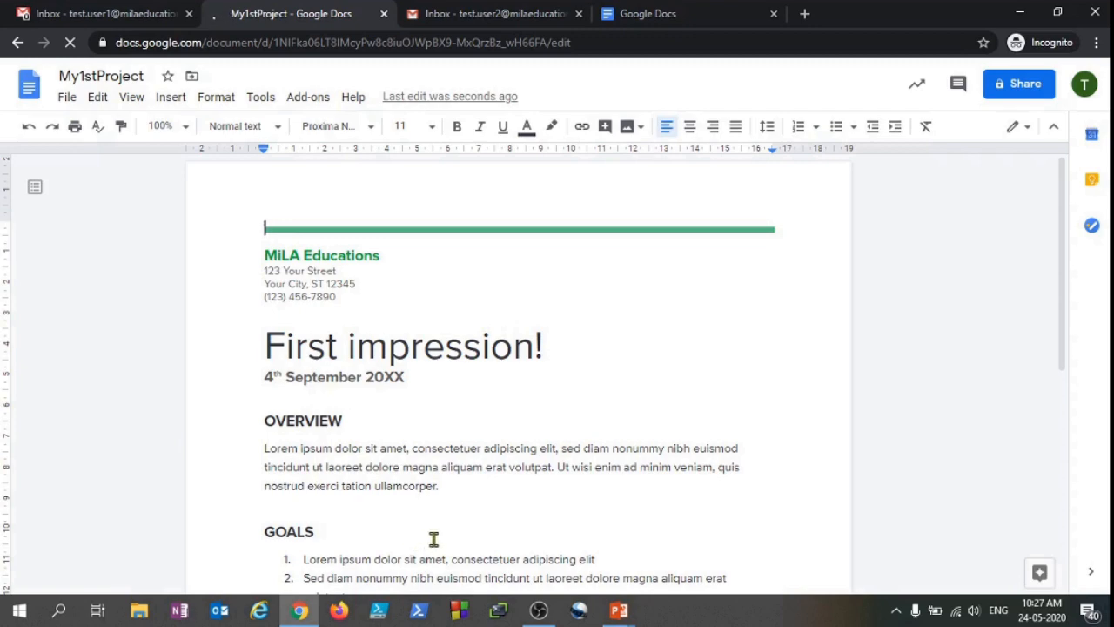
- Look through the My1stProject proposal from the title to the Milestones section, including the Overview paragraph
{"action": "scroll", "coordinate": [475, 508], "scroll_direction": "down", "scroll_amount": 3}
{"action": "scroll", "coordinate": [458, 478], "scroll_direction": "up", "scroll_amount": 3}
{"action": "scroll", "coordinate": [349, 374], "scroll_direction": "down", "scroll_amount": 2}
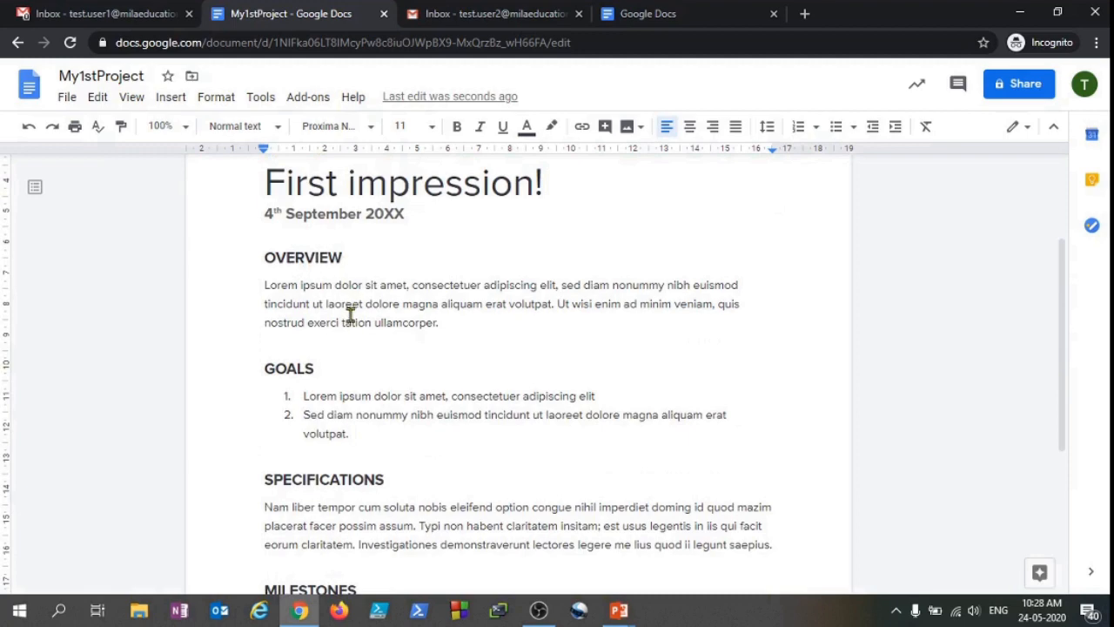
{"action": "scroll", "coordinate": [375, 392], "scroll_direction": "down", "scroll_amount": 2}
{"action": "scroll", "coordinate": [466, 383], "scroll_direction": "up", "scroll_amount": 5}
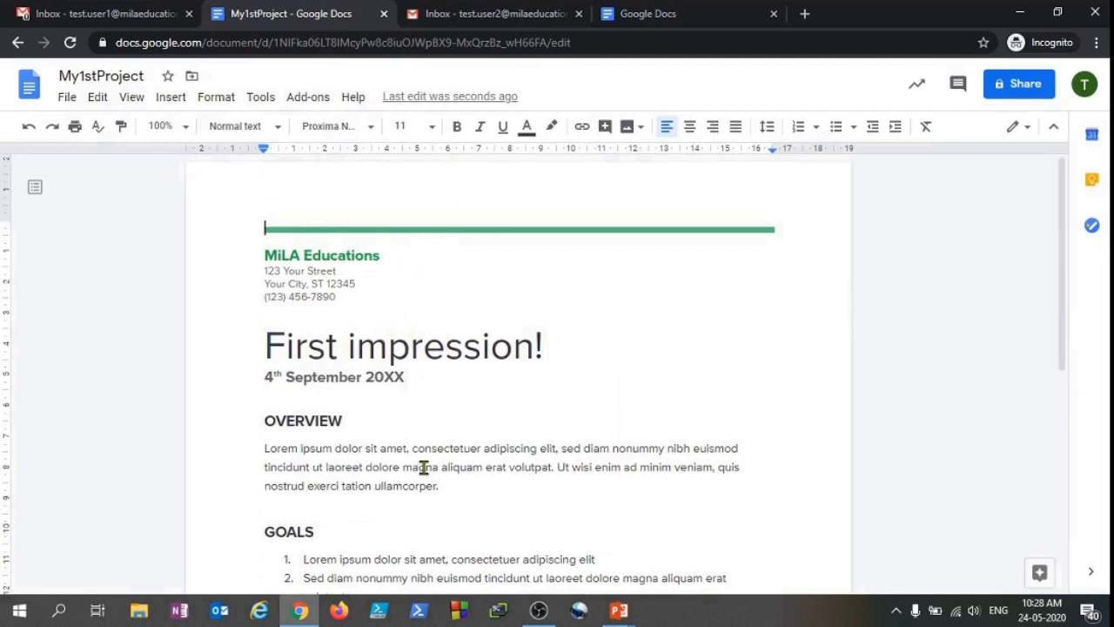
{"action": "left_click_drag", "start_coordinate": [490, 488], "coordinate": [265, 457]}
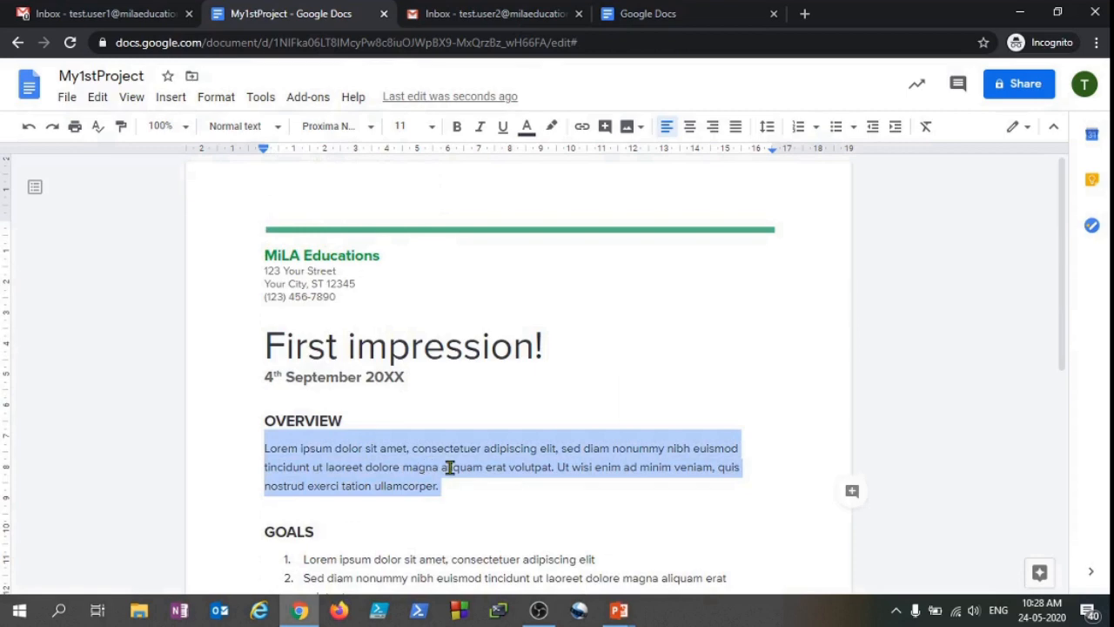
{"action": "scroll", "coordinate": [419, 491], "scroll_direction": "down", "scroll_amount": 3}
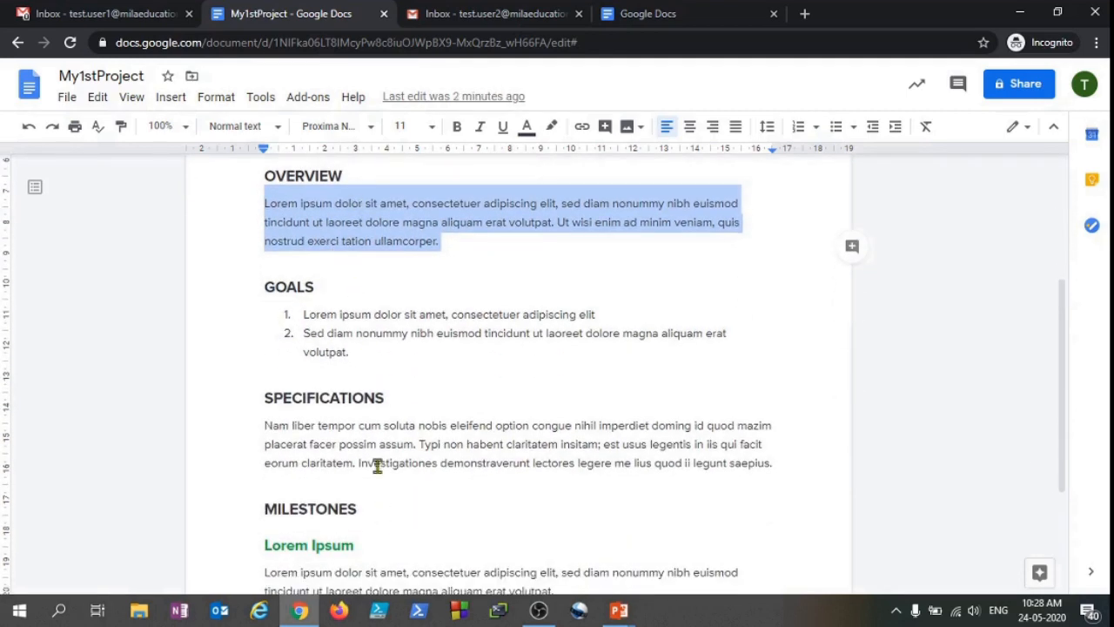
{"action": "left_click", "coordinate": [392, 517]}
{"action": "scroll", "coordinate": [325, 252], "scroll_direction": "down", "scroll_amount": 2}
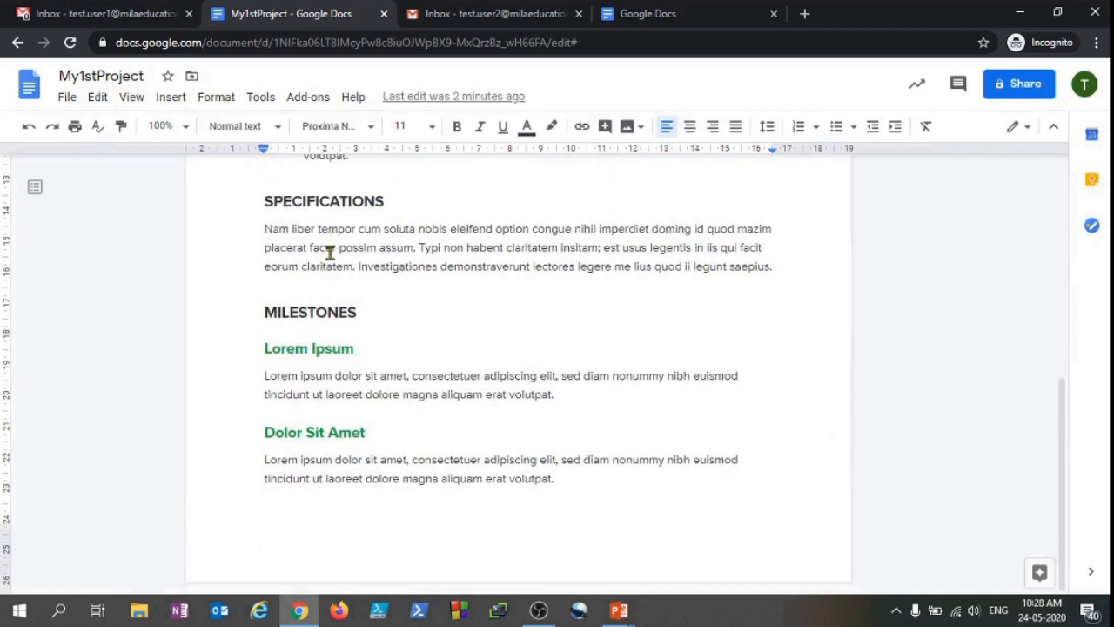
{"action": "scroll", "coordinate": [343, 303], "scroll_direction": "up", "scroll_amount": 5}
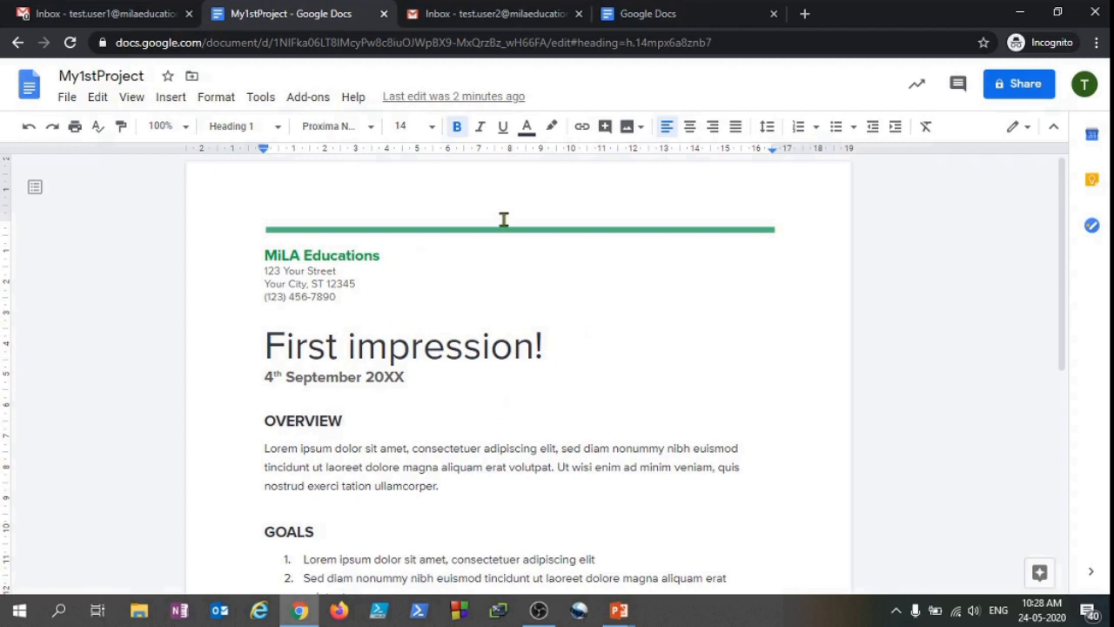
- Turn on link sharing for My1stProject so anyone at MiLA Educations with the link can view, and copy the link
{"action": "left_click", "coordinate": [1023, 84]}
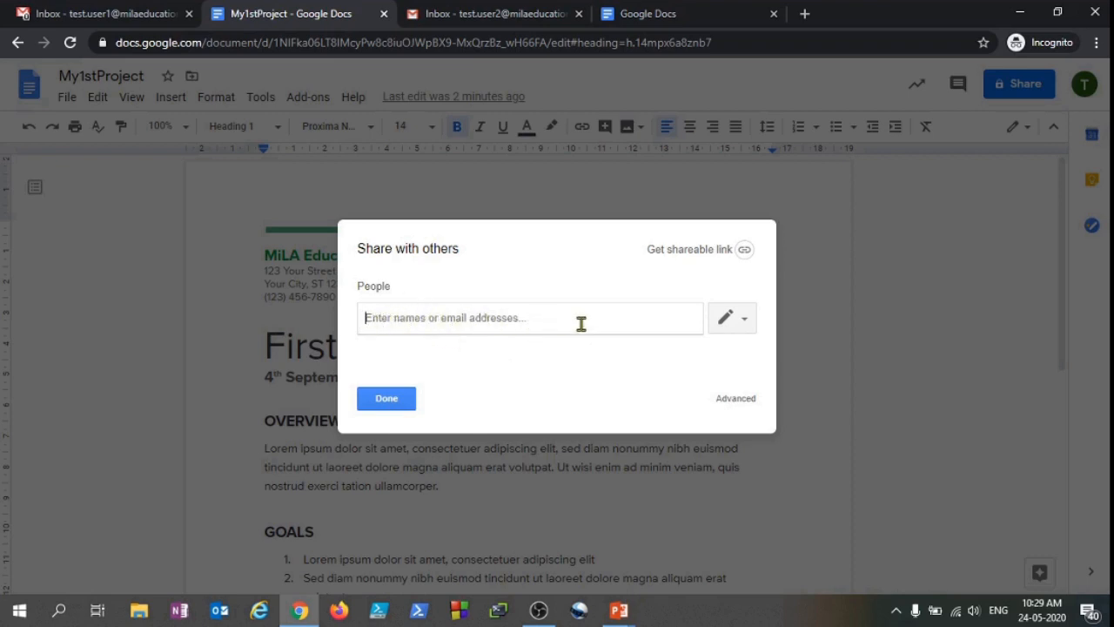
{"action": "left_click", "coordinate": [701, 252]}
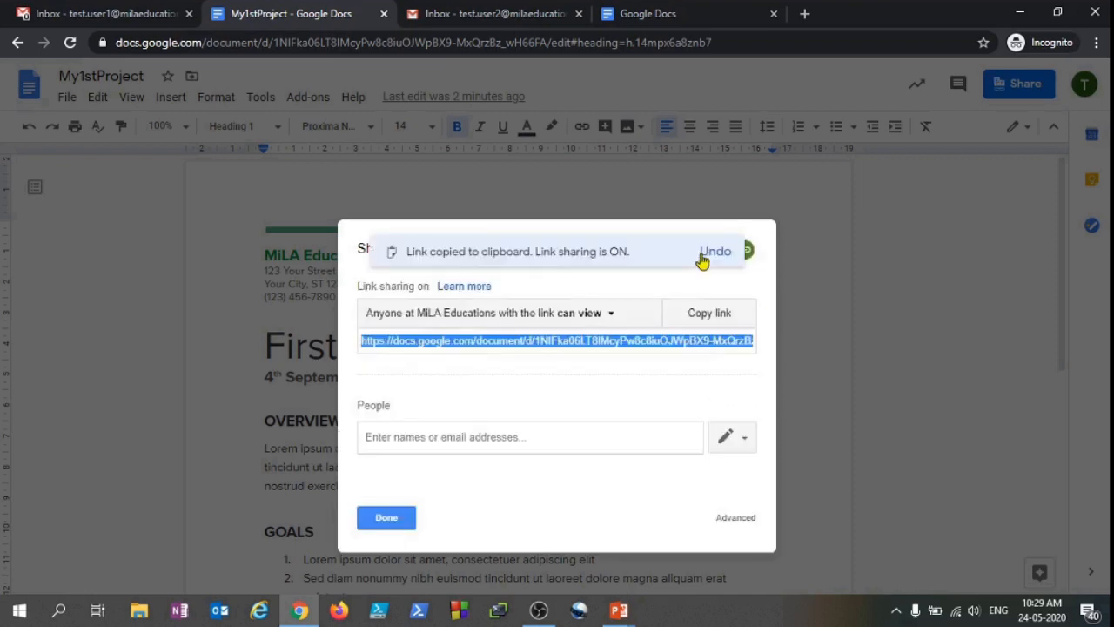
{"action": "left_click", "coordinate": [724, 315]}
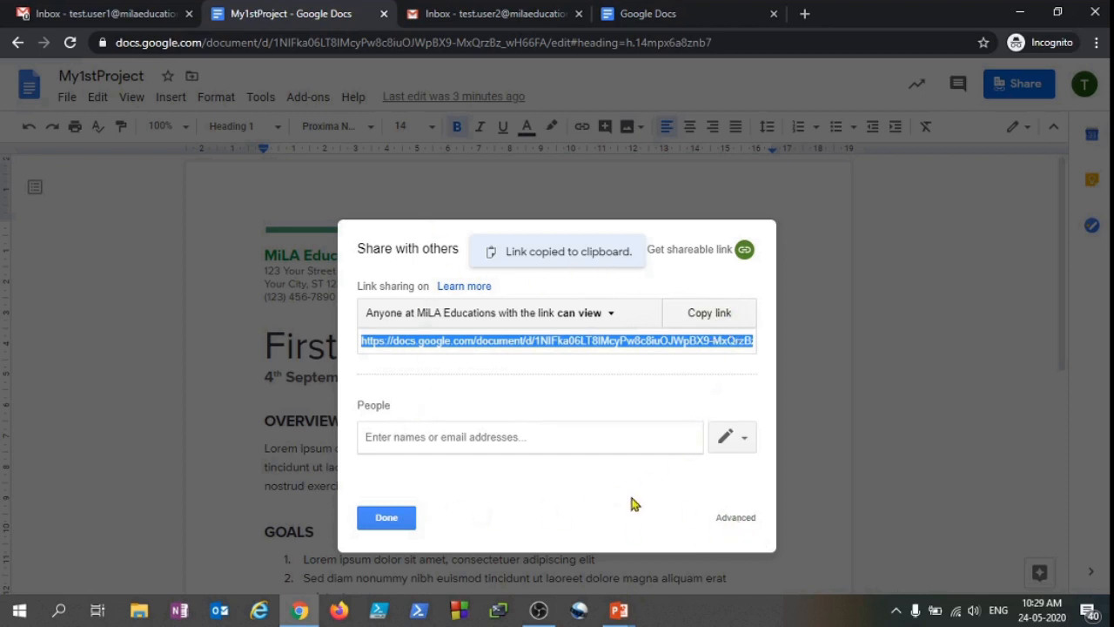
- Share My1stProject with the second test user with "Can edit" permission and send the invitation without a note
{"action": "left_click", "coordinate": [468, 442]}
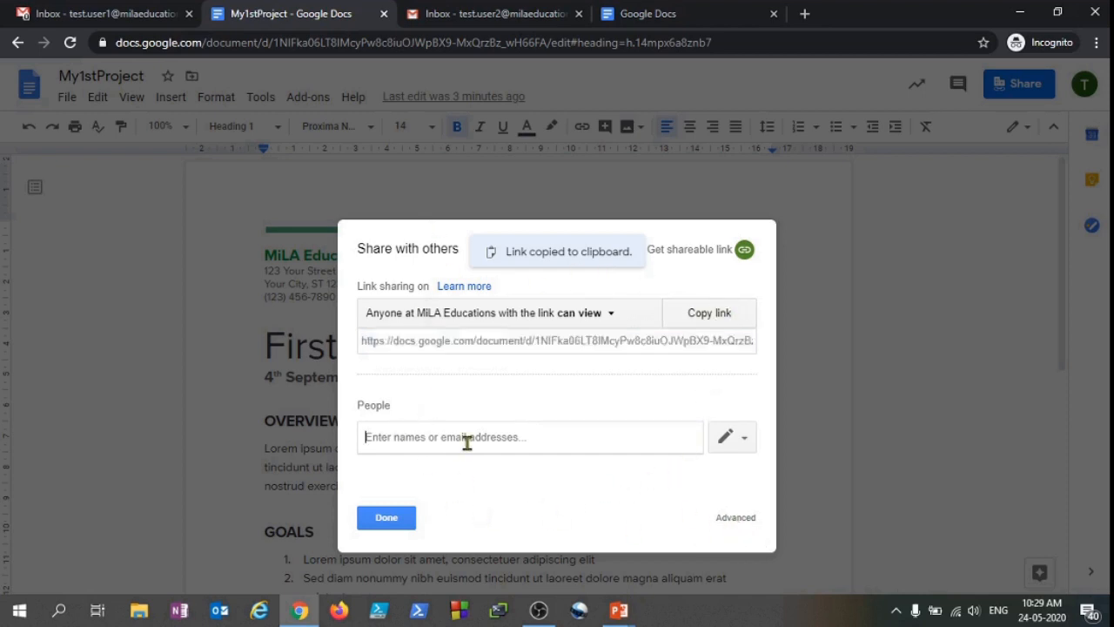
{"action": "type", "text": "test"}
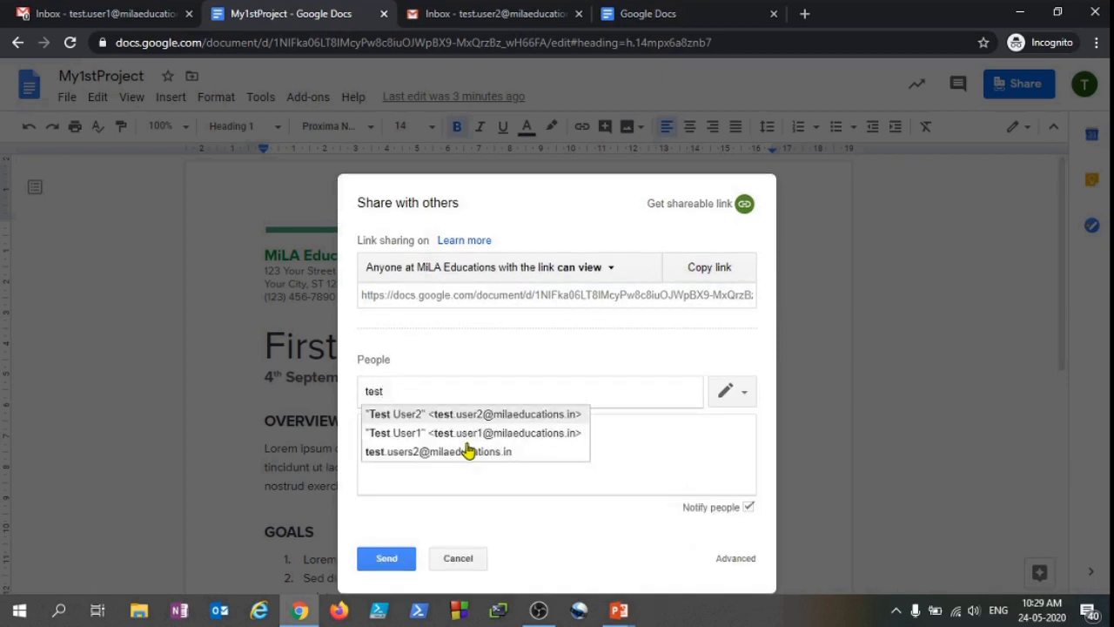
{"action": "left_click", "coordinate": [451, 424]}
{"action": "left_click", "coordinate": [738, 392]}
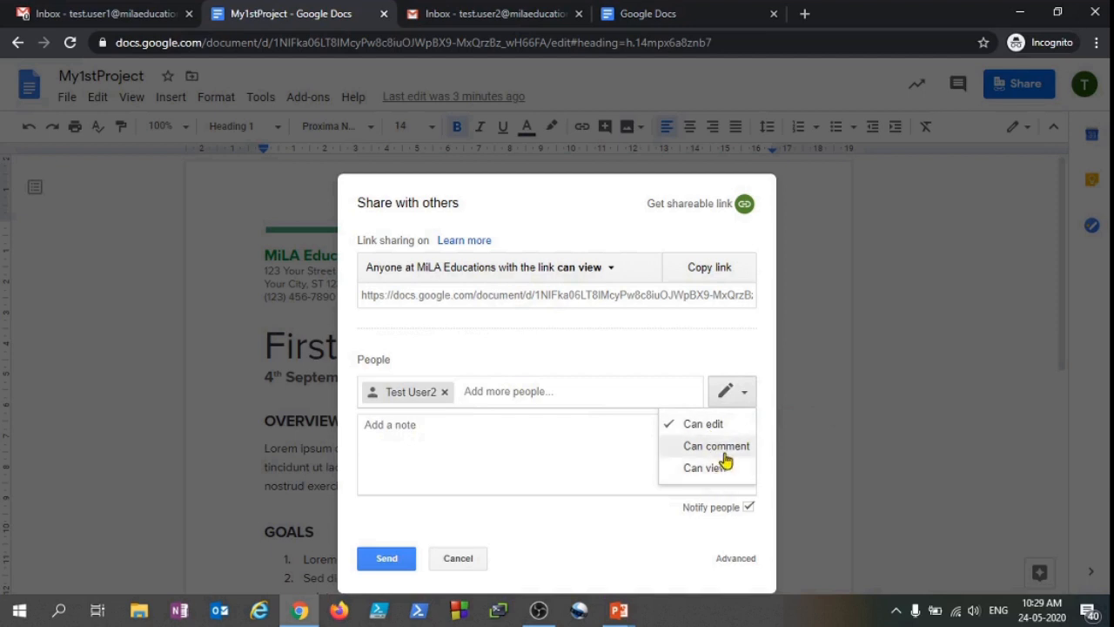
{"action": "left_click", "coordinate": [538, 448]}
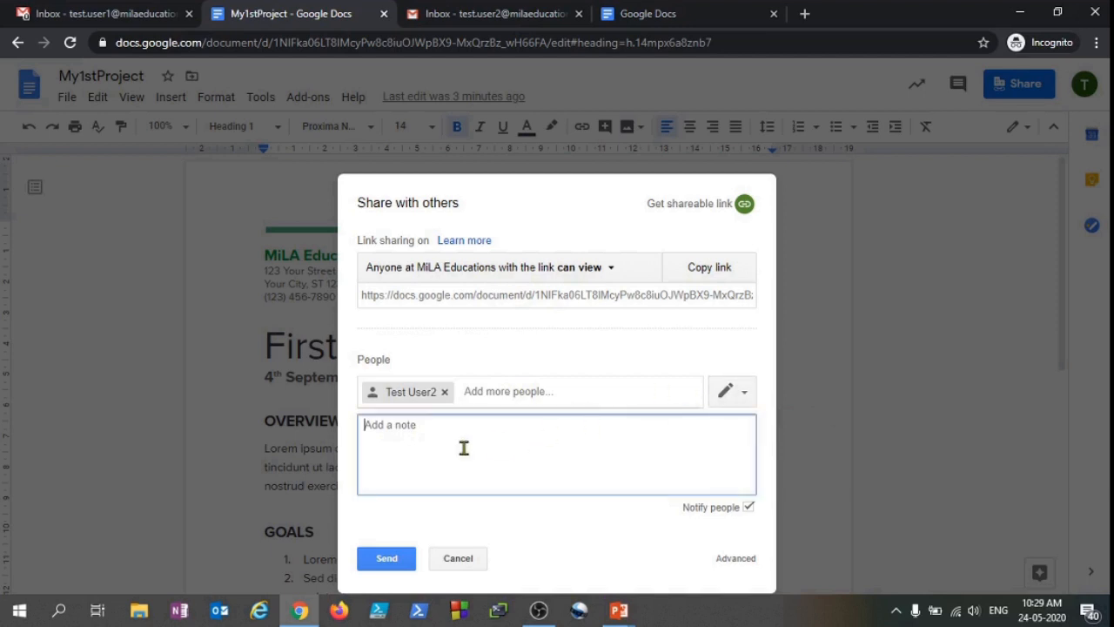
{"action": "left_click", "coordinate": [386, 558]}
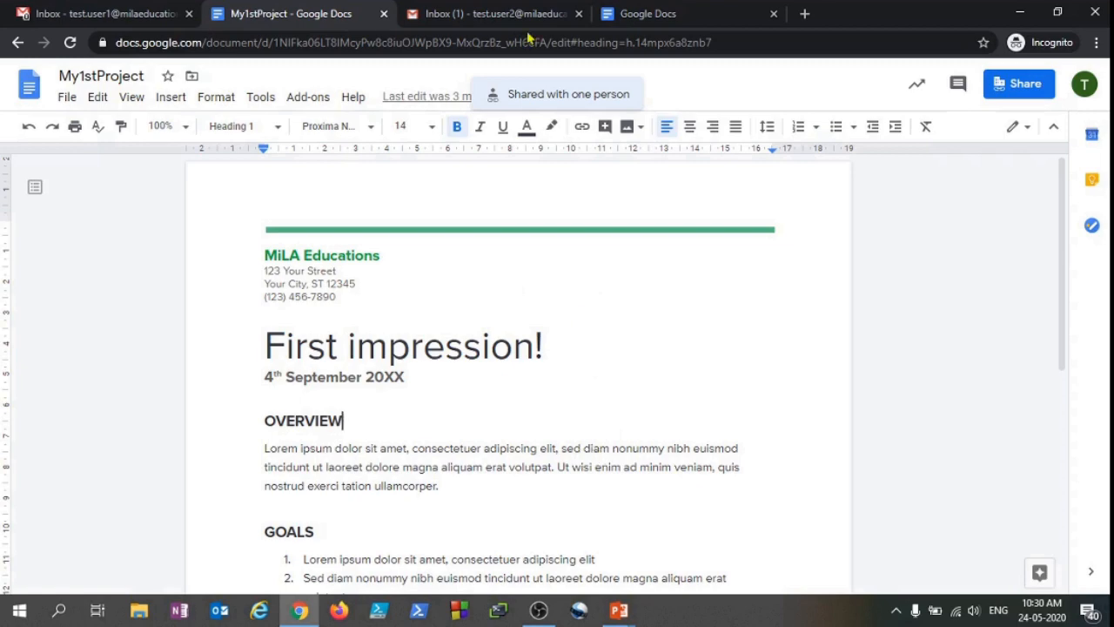
- Open My1stProject from the invitation email in the second user's Gmail inbox and compare it with the owner's view
{"action": "left_click", "coordinate": [489, 13]}
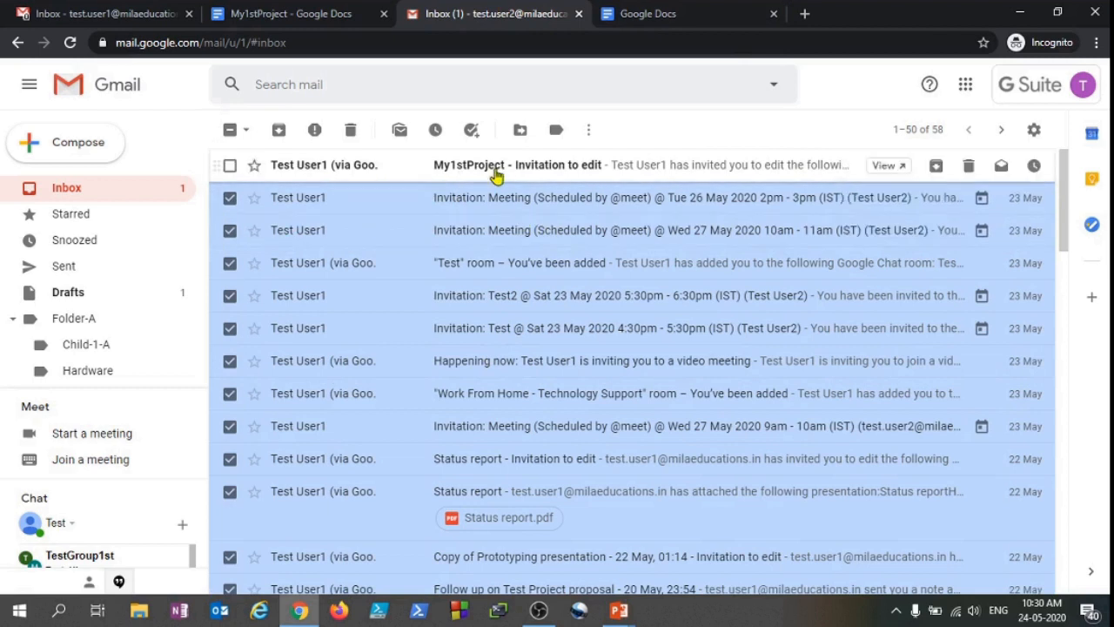
{"action": "left_click", "coordinate": [592, 165]}
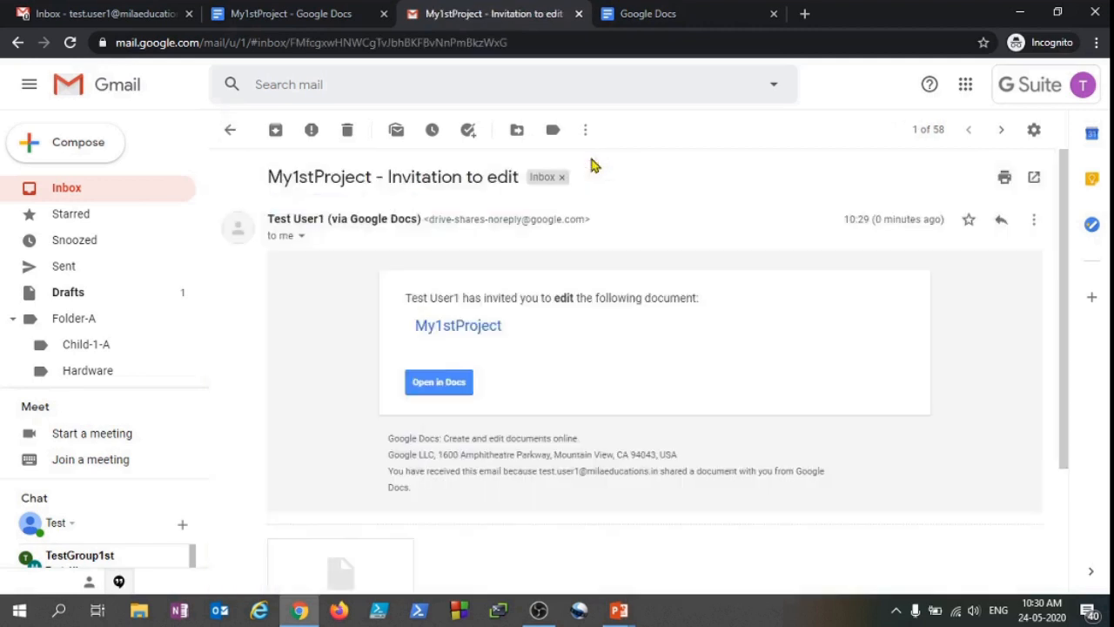
{"action": "left_click", "coordinate": [440, 383]}
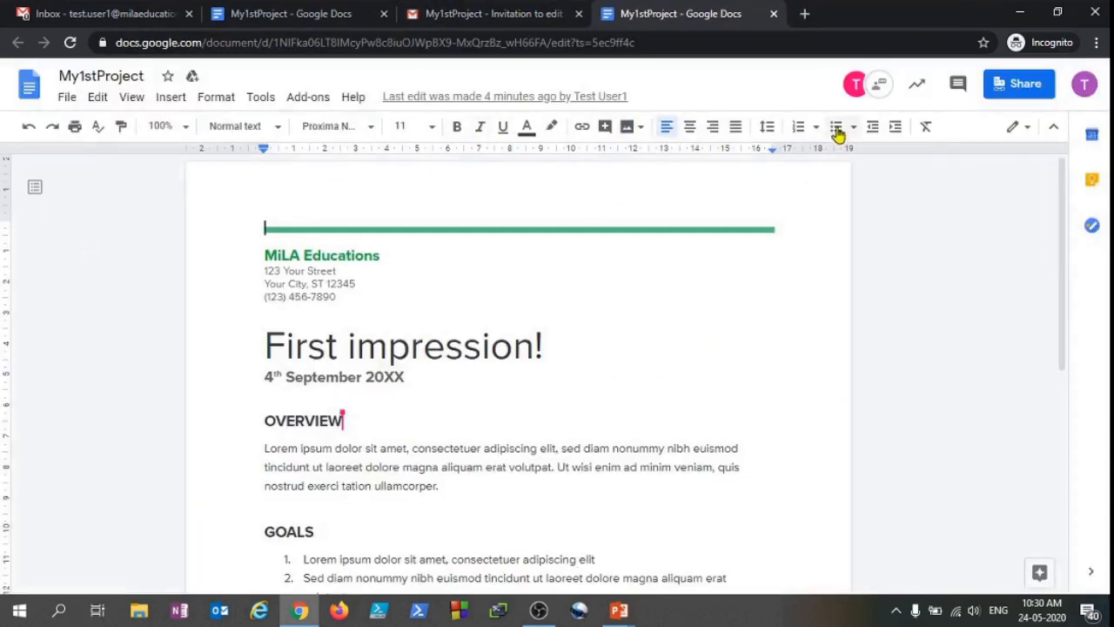
{"action": "left_click", "coordinate": [324, 12]}
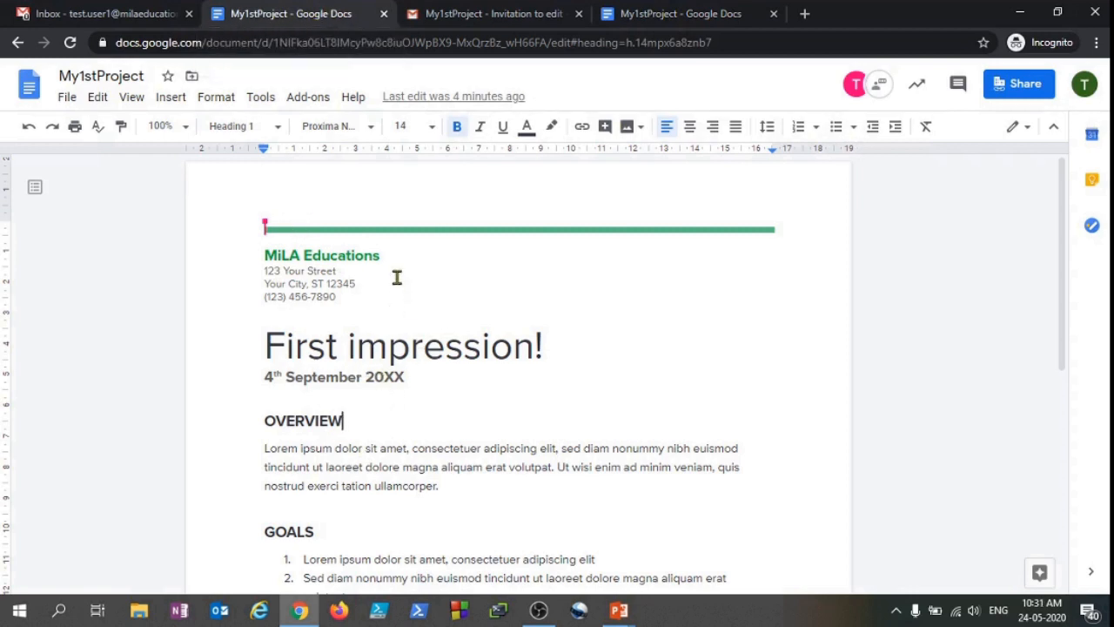
{"action": "left_click", "coordinate": [759, 13]}
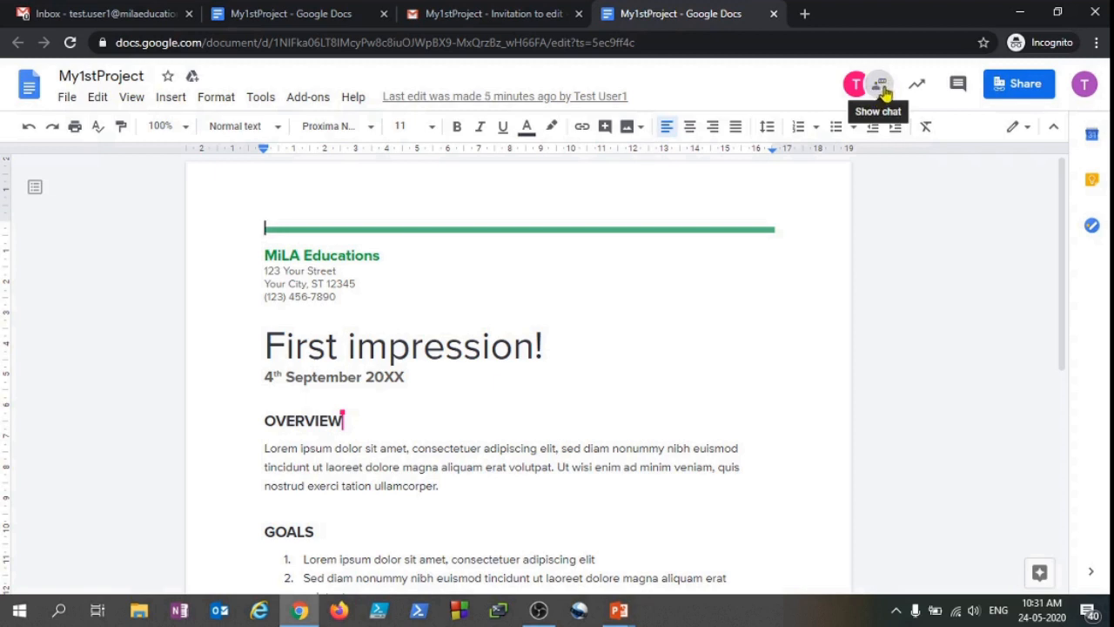
- From the owner's view, open the document chat and send "Hi" and "have you seen the document?"
{"action": "key", "text": "ctrl+2"}
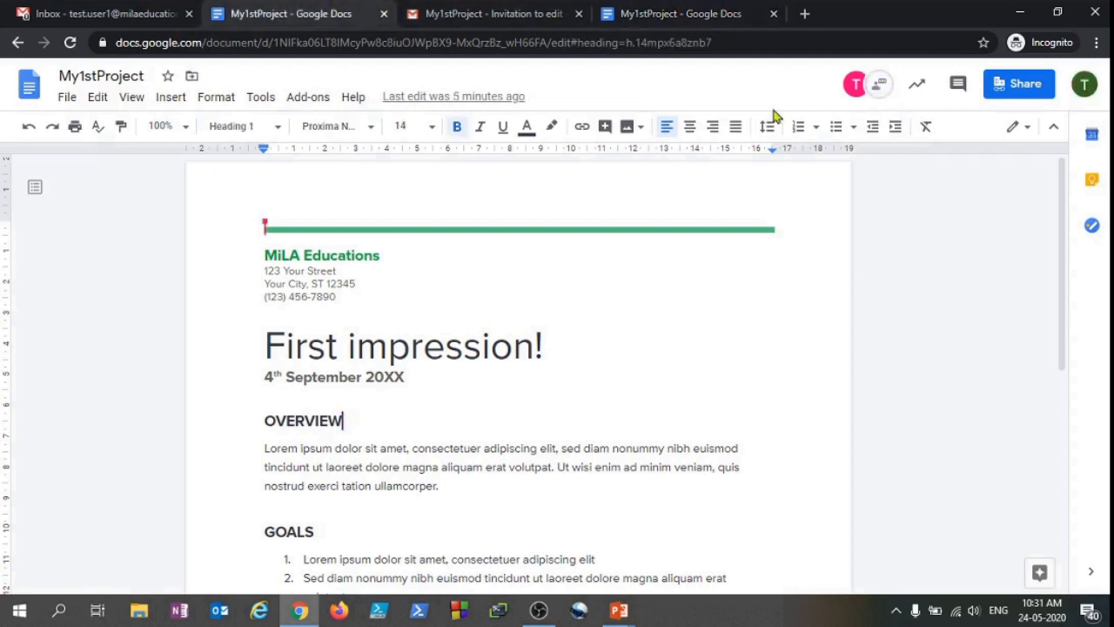
{"action": "left_click", "coordinate": [871, 83]}
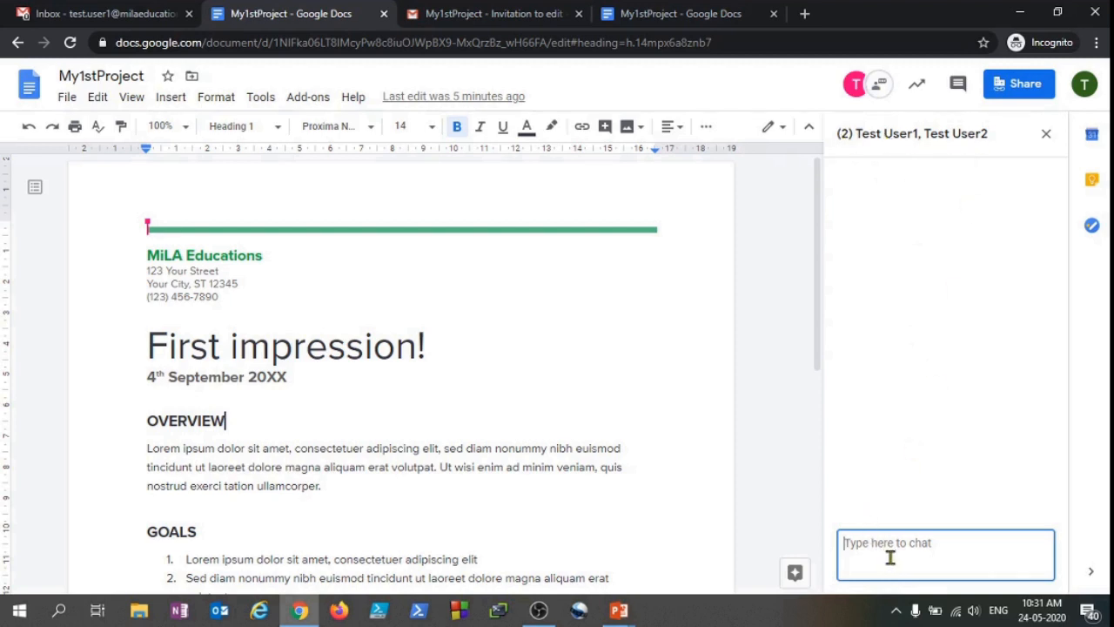
{"action": "type", "text": "Hi"}
{"action": "key", "text": "Return"}
{"action": "type", "text": "have you"}
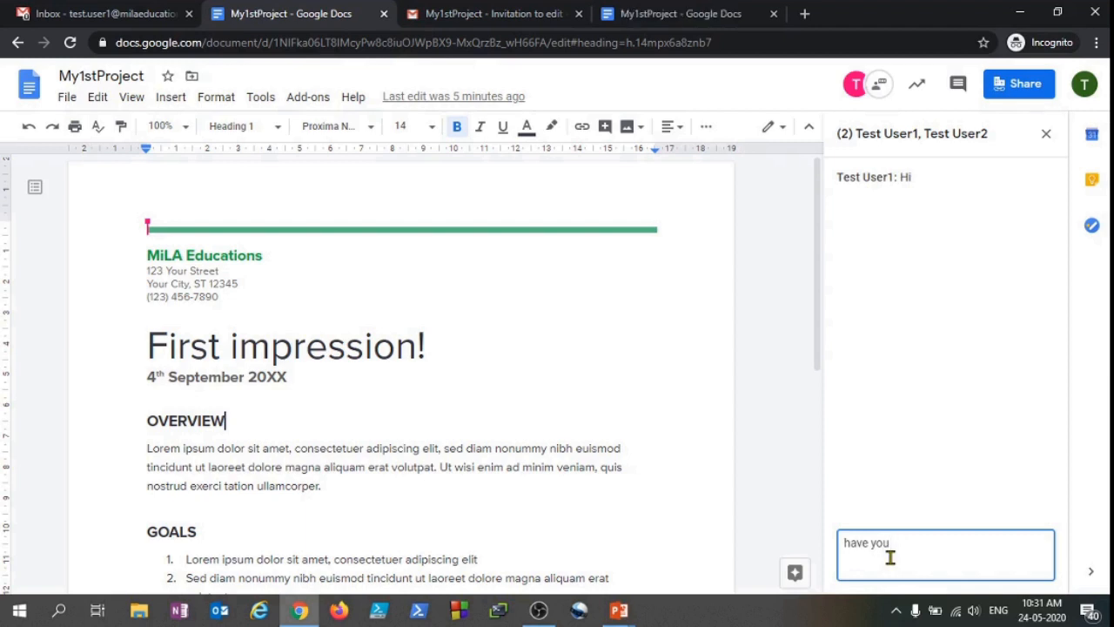
{"action": "type", "text": " seen the document?"}
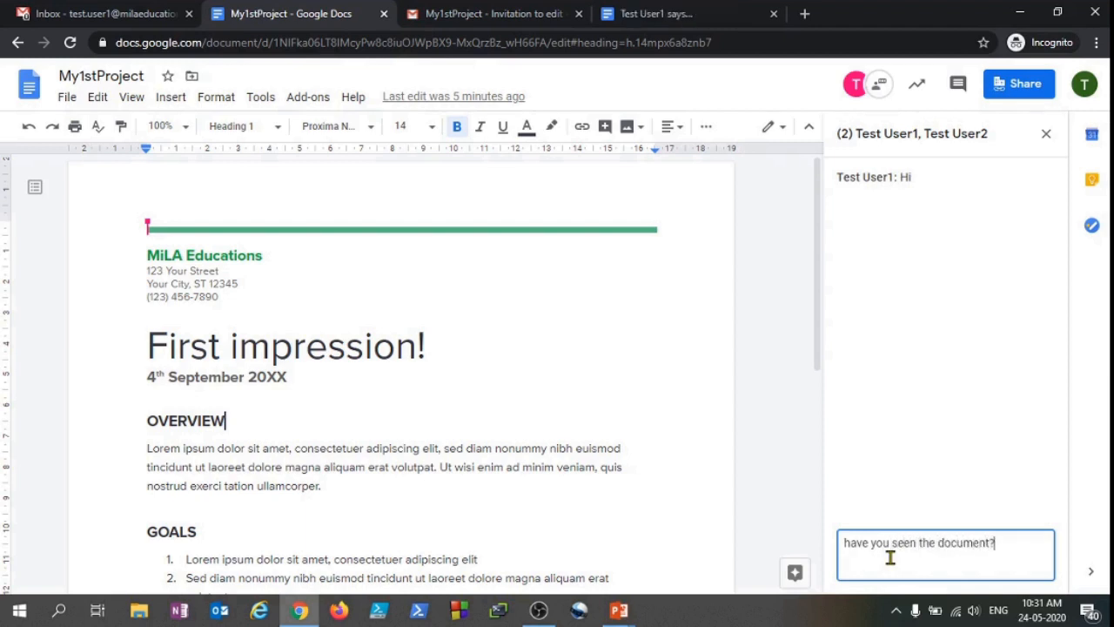
{"action": "key", "text": "Return"}
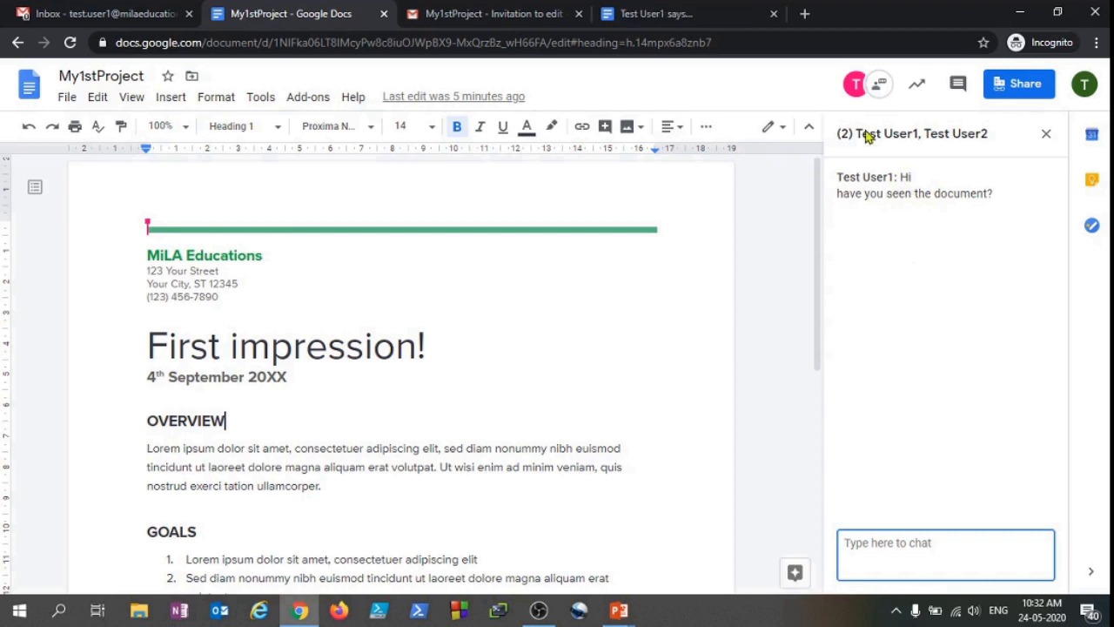
- Open the document chat in the second user's view and read the received messages
{"action": "left_click", "coordinate": [700, 14]}
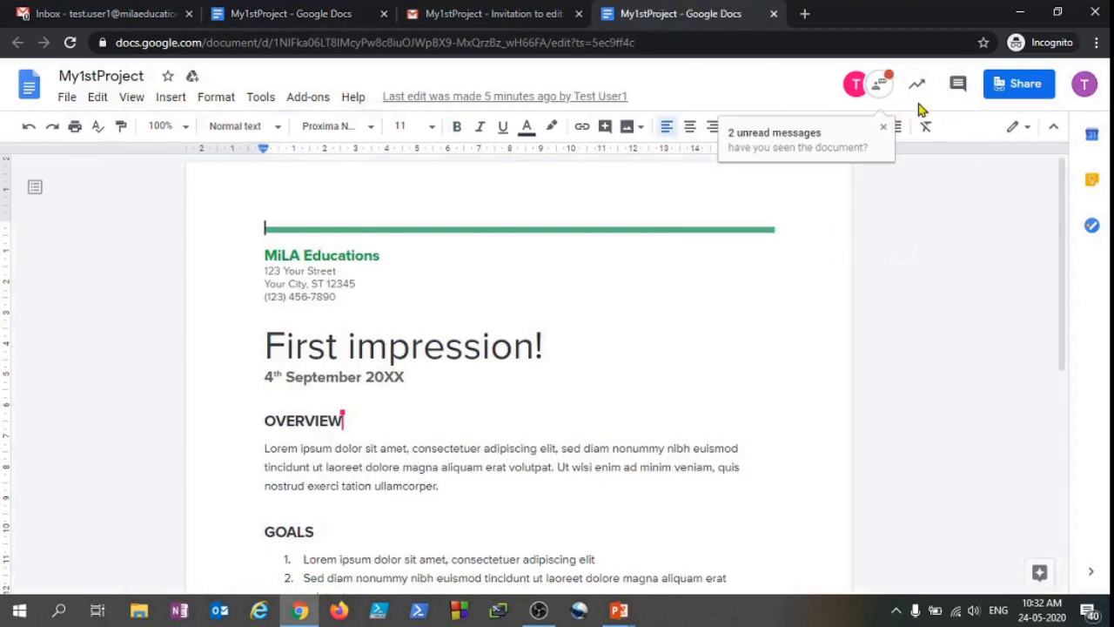
{"action": "left_click", "coordinate": [880, 84]}
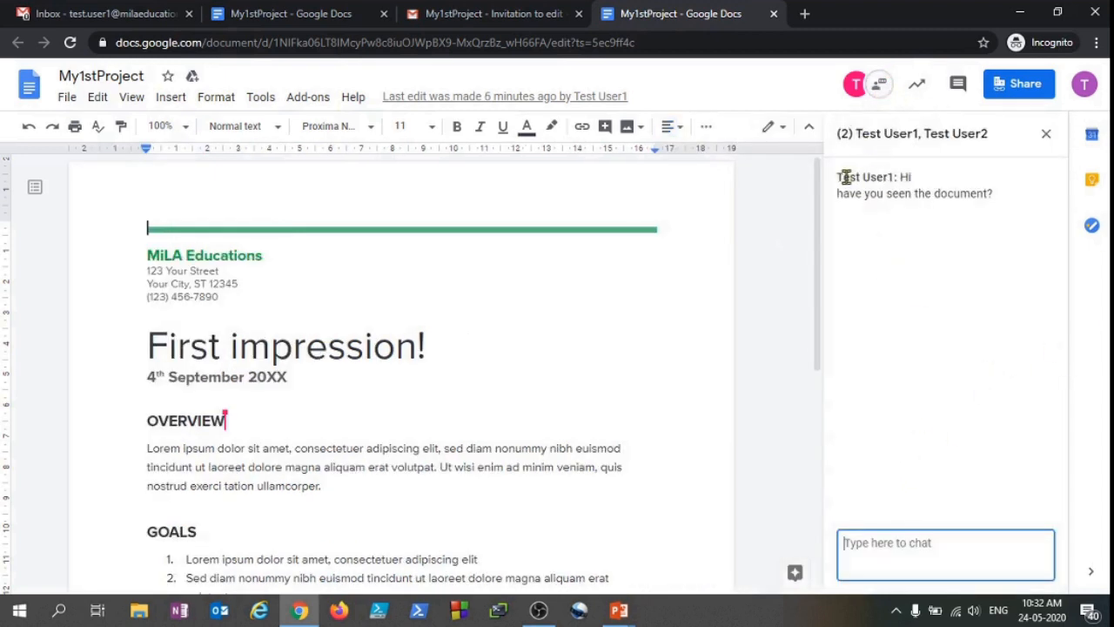
{"action": "left_click", "coordinate": [881, 177]}
{"action": "left_click_drag", "start_coordinate": [1014, 200], "coordinate": [896, 177]}
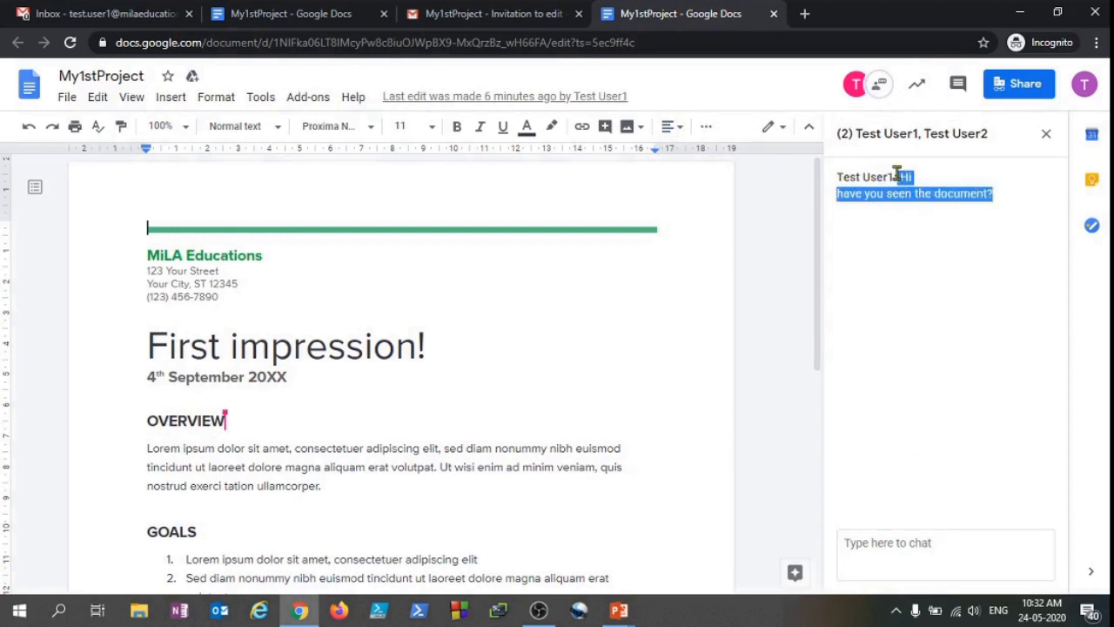
- Reply in the second user's chat with the messages "Yes, Dude", "its amzing", "amzing" and "amazing"
{"action": "left_click", "coordinate": [880, 574]}
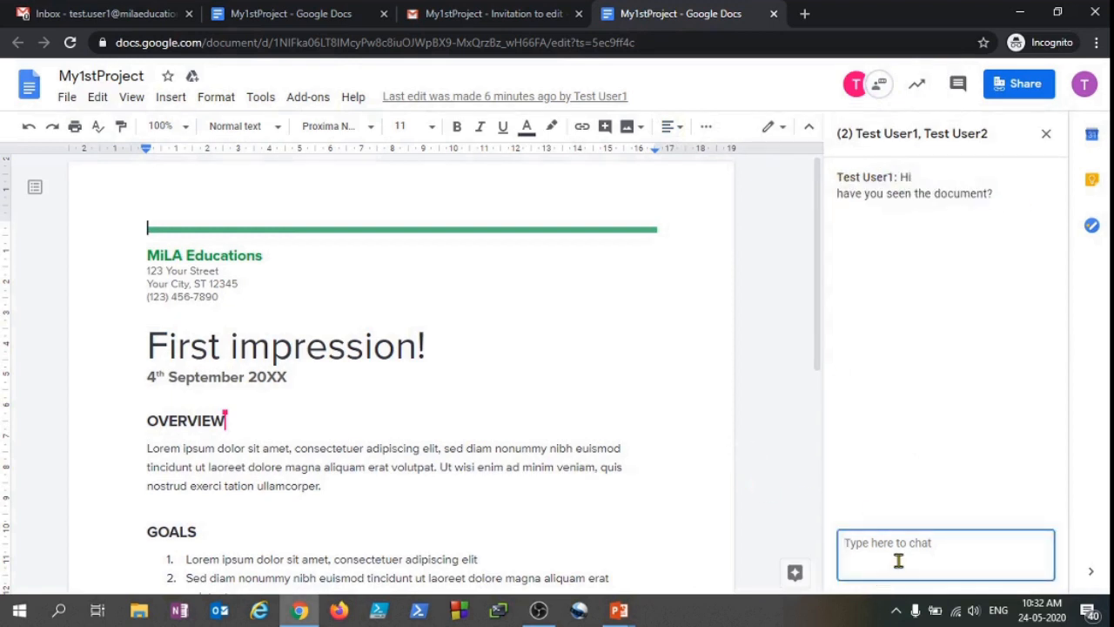
{"action": "type", "text": "Yes"}
{"action": "key", "text": "Return"}
{"action": "type", "text": "its amzing"}
{"action": "key", "text": "Return"}
{"action": "type", "text": "amzing"}
{"action": "key", "text": "Return"}
{"action": "type", "text": "amazing"}
{"action": "key", "text": "Return"}
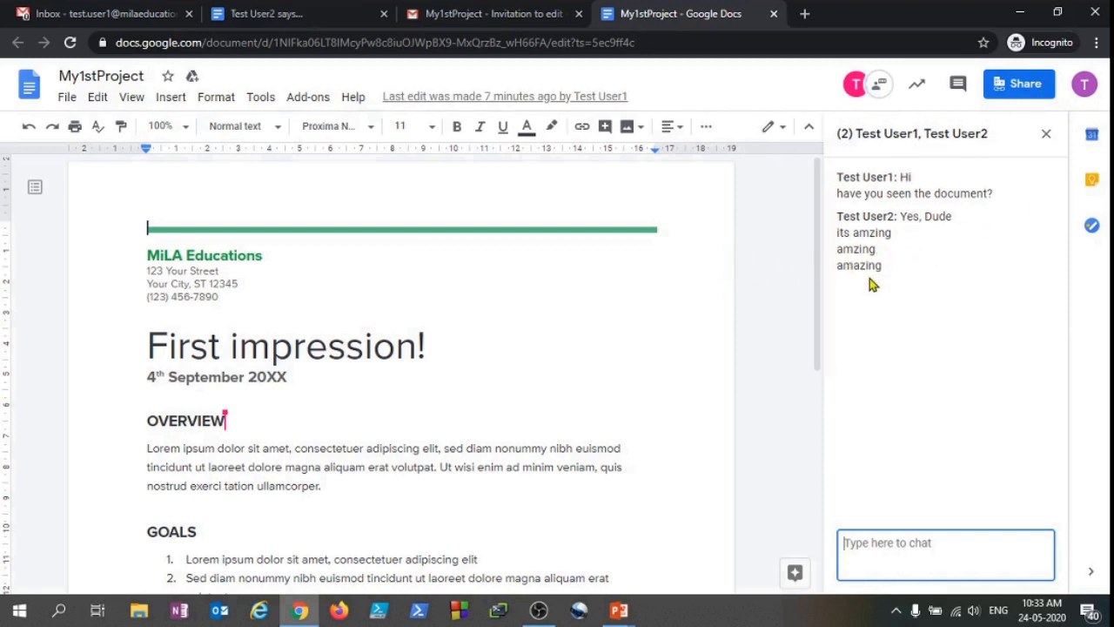
- Read the replies in the owner's document chat, then close the chat
{"action": "key", "text": "ctrl+2"}
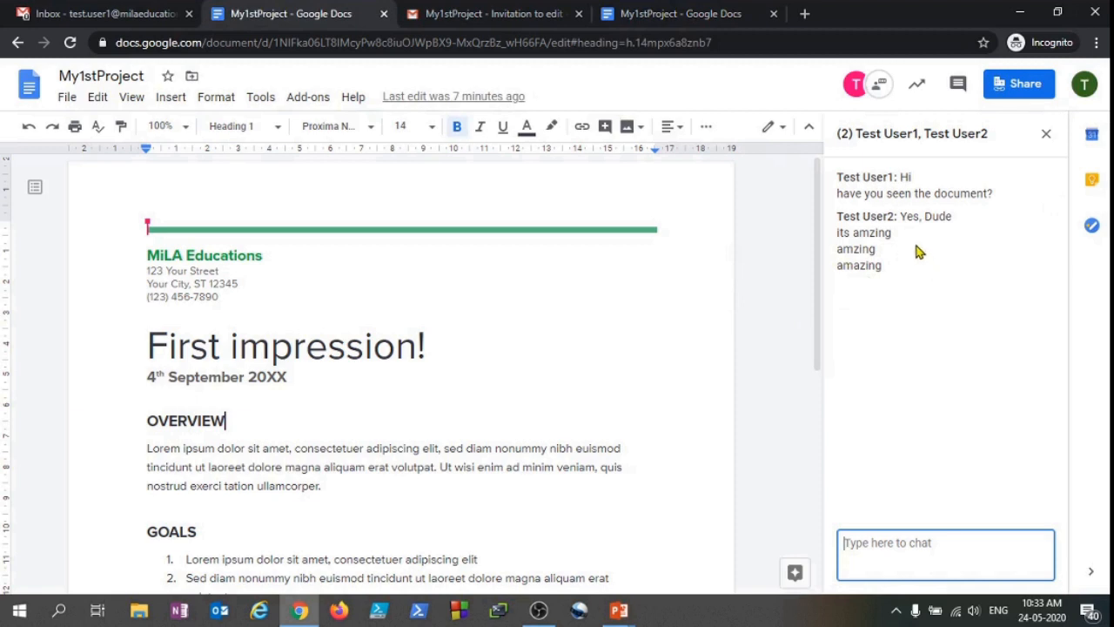
{"action": "left_click_drag", "start_coordinate": [920, 261], "coordinate": [856, 176]}
{"action": "left_click", "coordinate": [903, 260]}
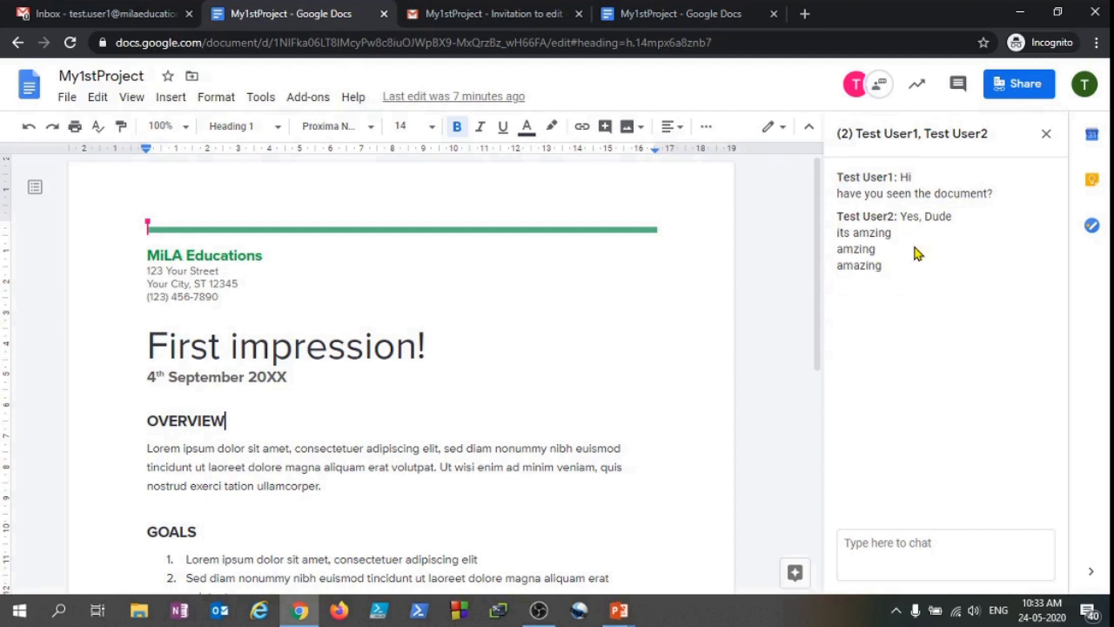
{"action": "left_click", "coordinate": [1046, 134]}
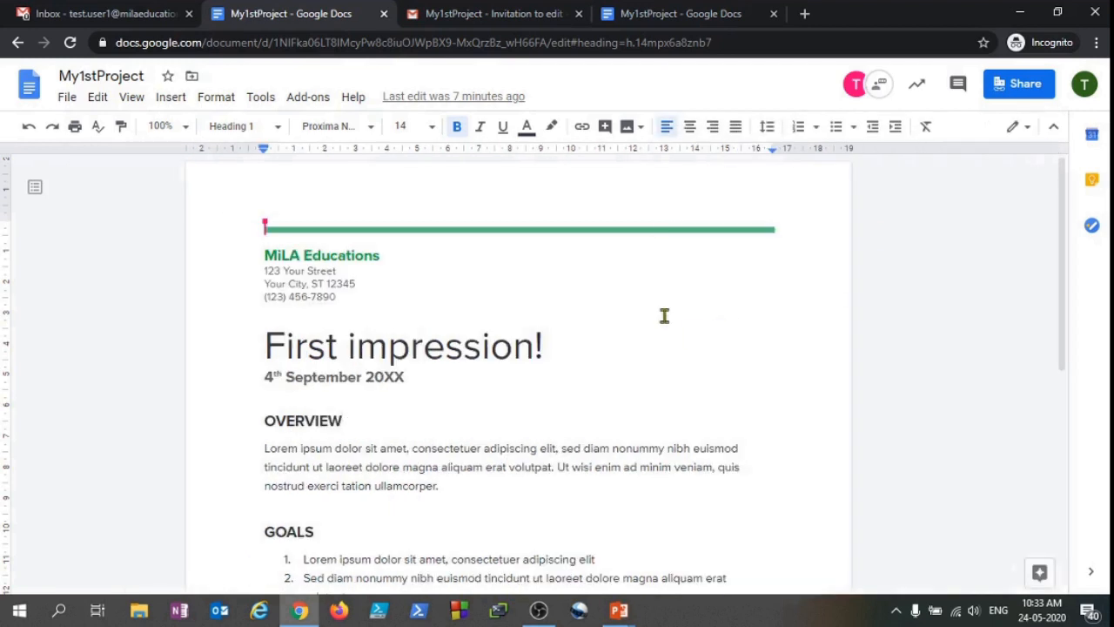
{"action": "left_click_drag", "start_coordinate": [601, 348], "coordinate": [211, 363]}
{"action": "left_click", "coordinate": [604, 348]}
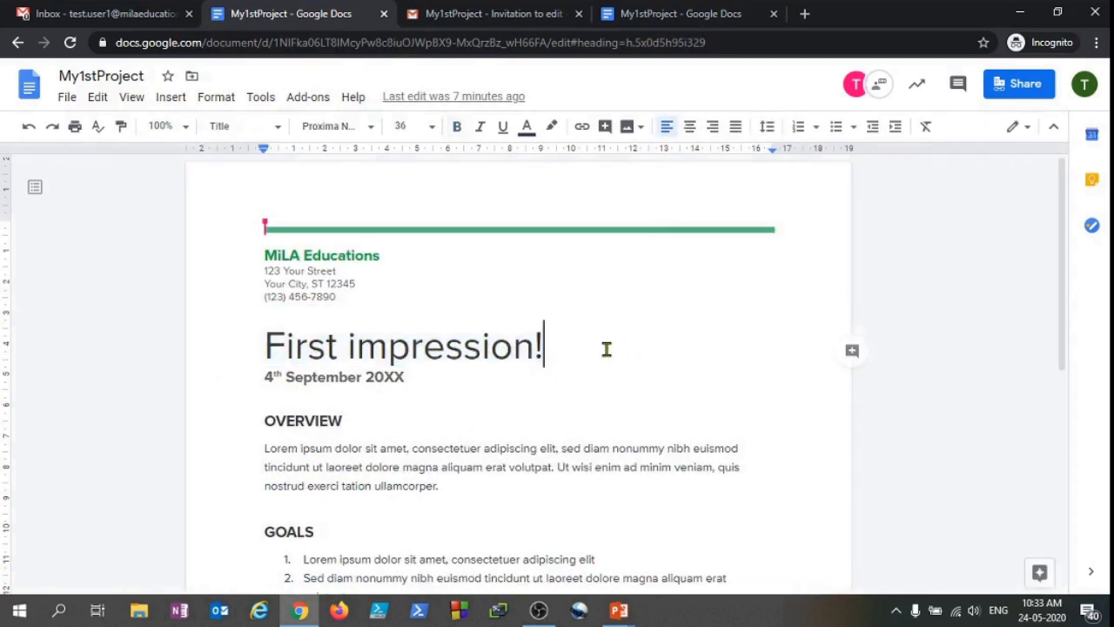
{"action": "left_click_drag", "start_coordinate": [612, 348], "coordinate": [272, 353]}
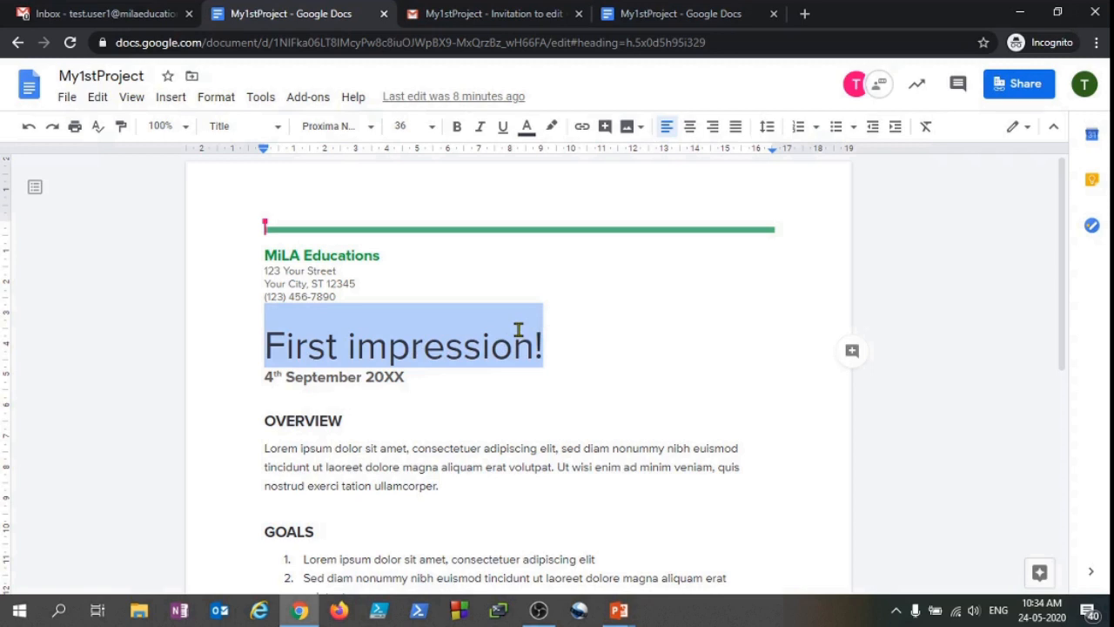
{"action": "left_click", "coordinate": [430, 367]}
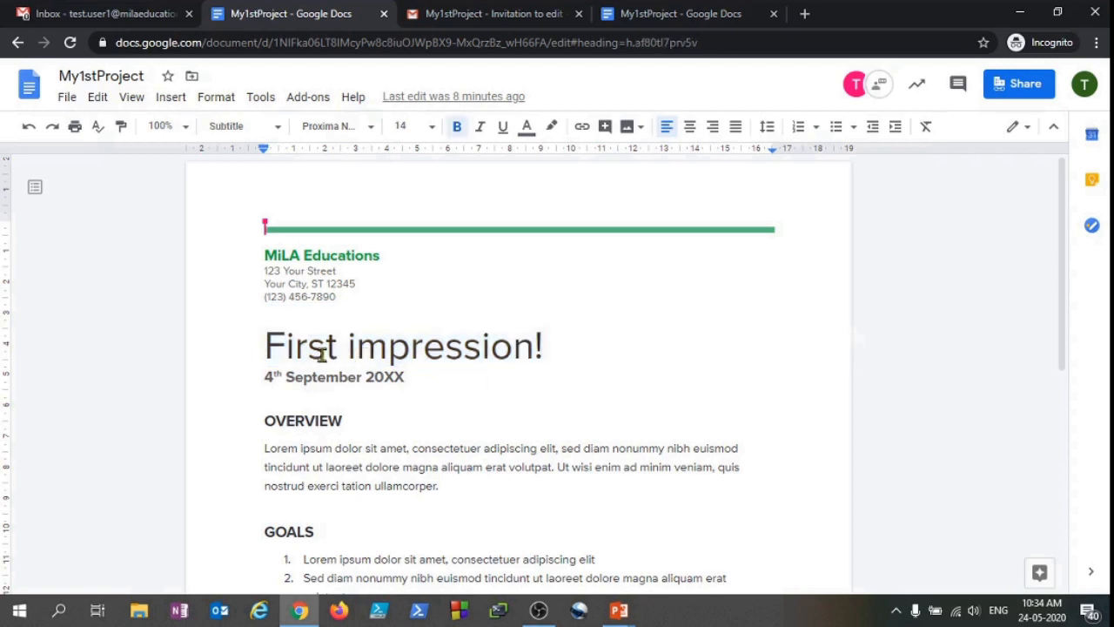
- Start a comment on the title "First impression!" with the text "Hi, is this fine to have this line?"
{"action": "left_click_drag", "start_coordinate": [265, 346], "coordinate": [544, 348]}
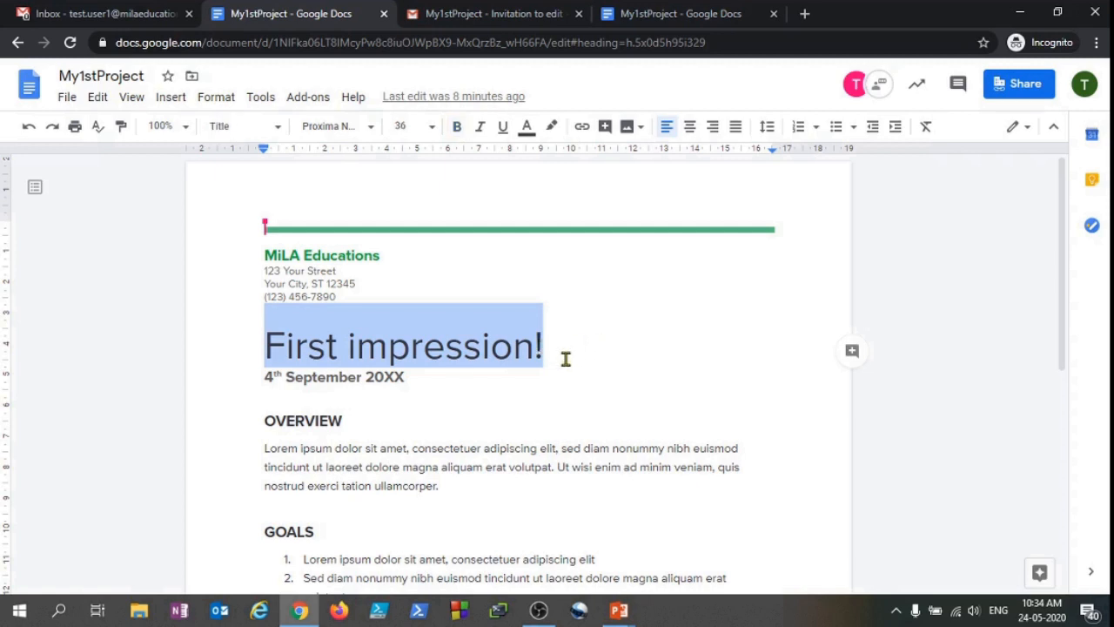
{"action": "left_click", "coordinate": [854, 354]}
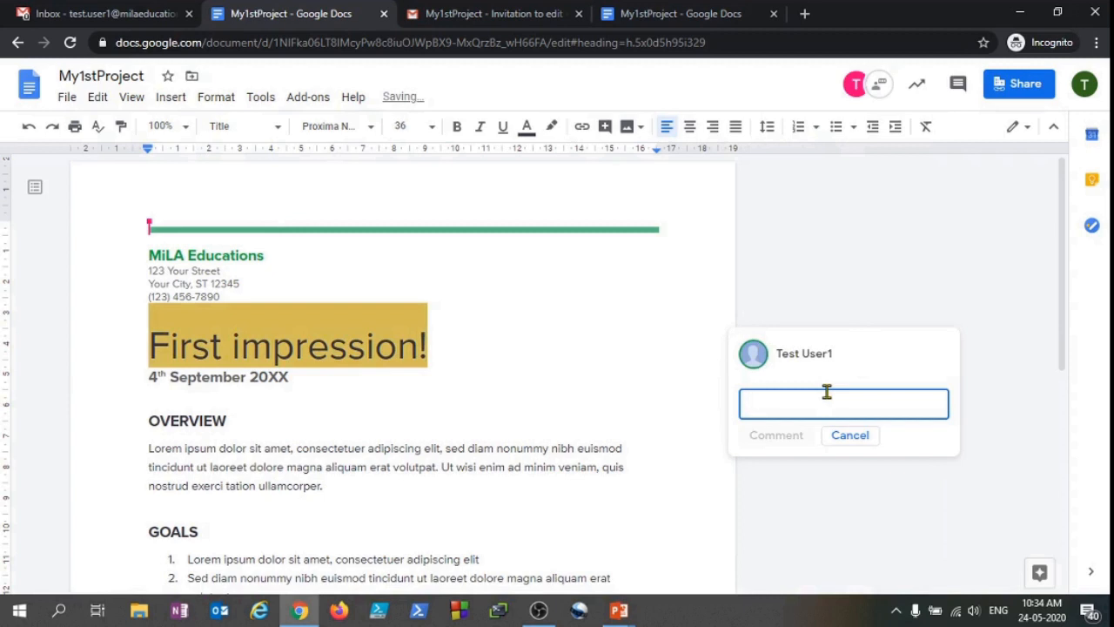
{"action": "type", "text": "Hi, is"}
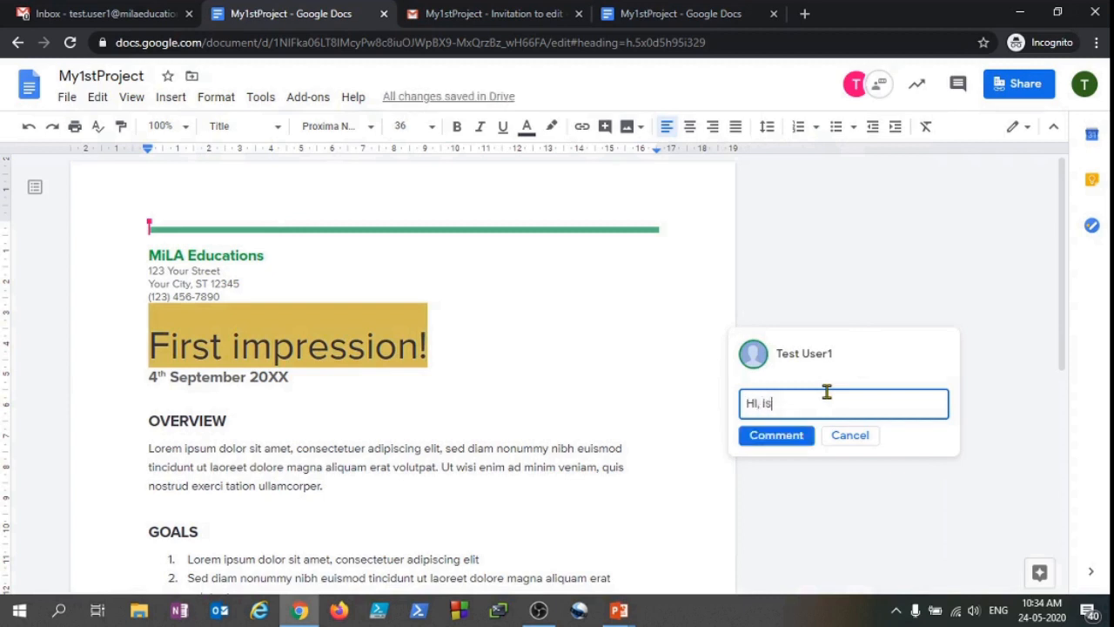
{"action": "type", "text": "this fine to have"}
{"action": "type", "text": "this"}
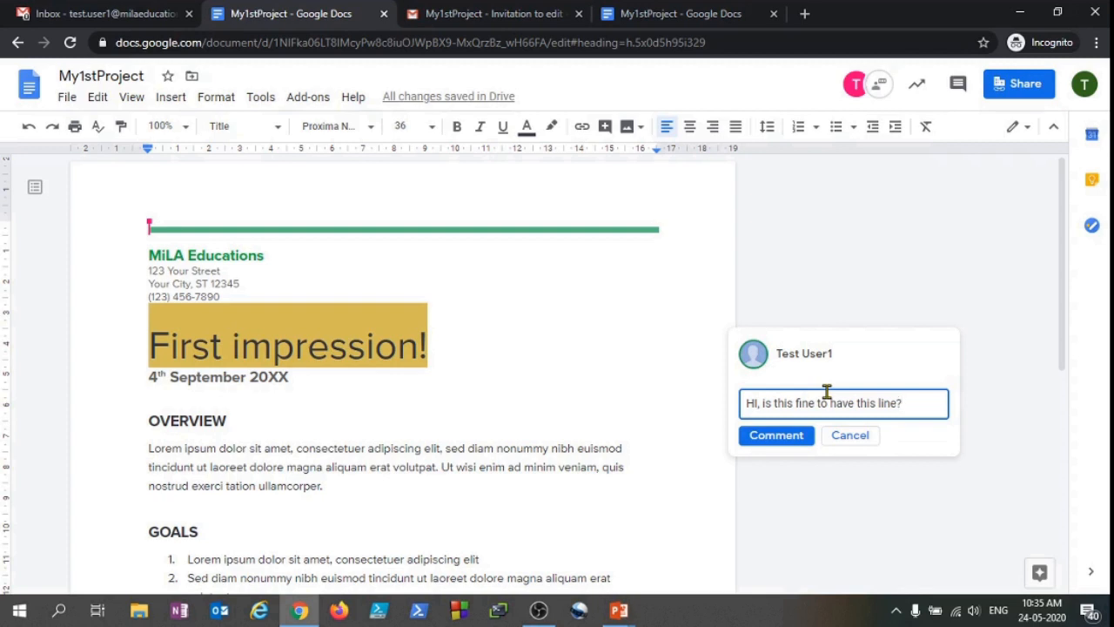
{"action": "type", "text": "line?"}
{"action": "key", "text": "Return"}
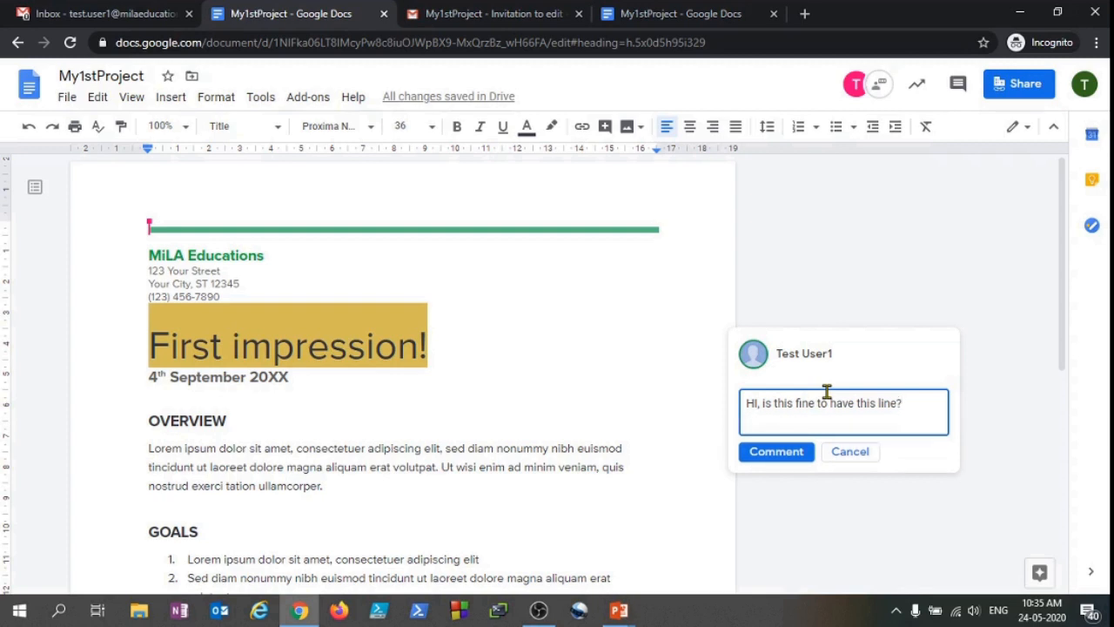
- Mention the second user at the end of the comment and assign the comment to them
{"action": "type", "text": "@"}
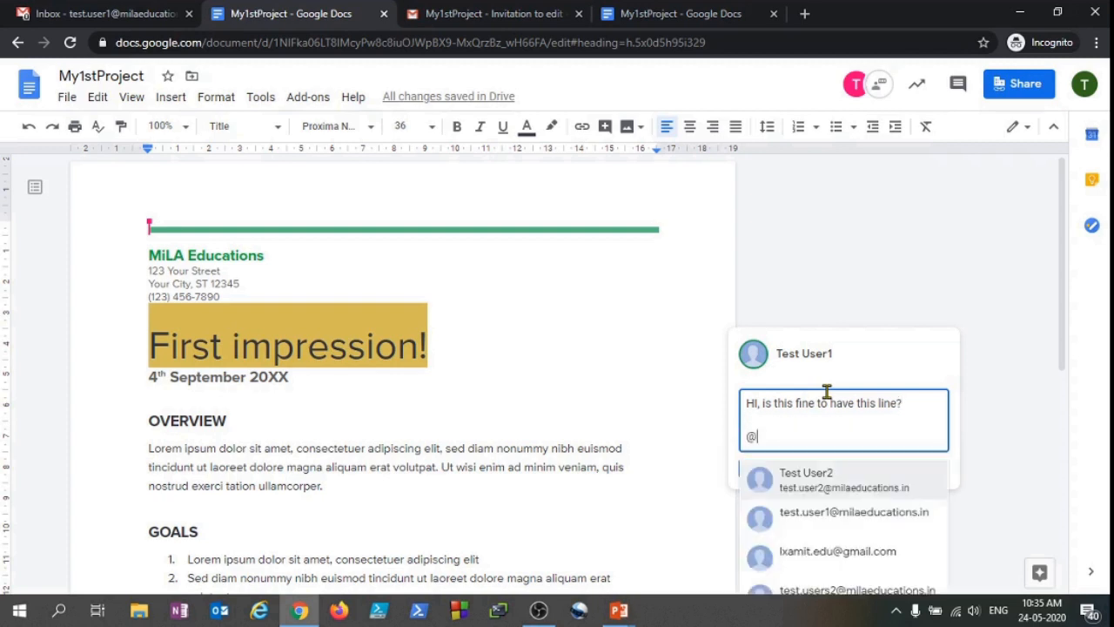
{"action": "double_click", "coordinate": [750, 435]}
{"action": "left_click", "coordinate": [798, 435]}
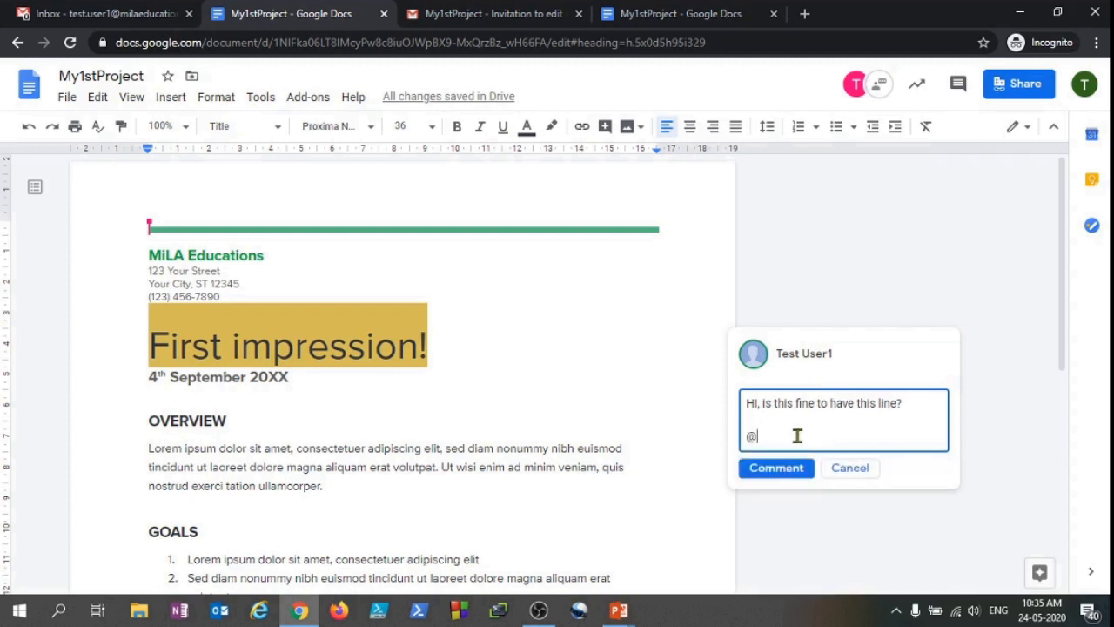
{"action": "type", "text": "tes"}
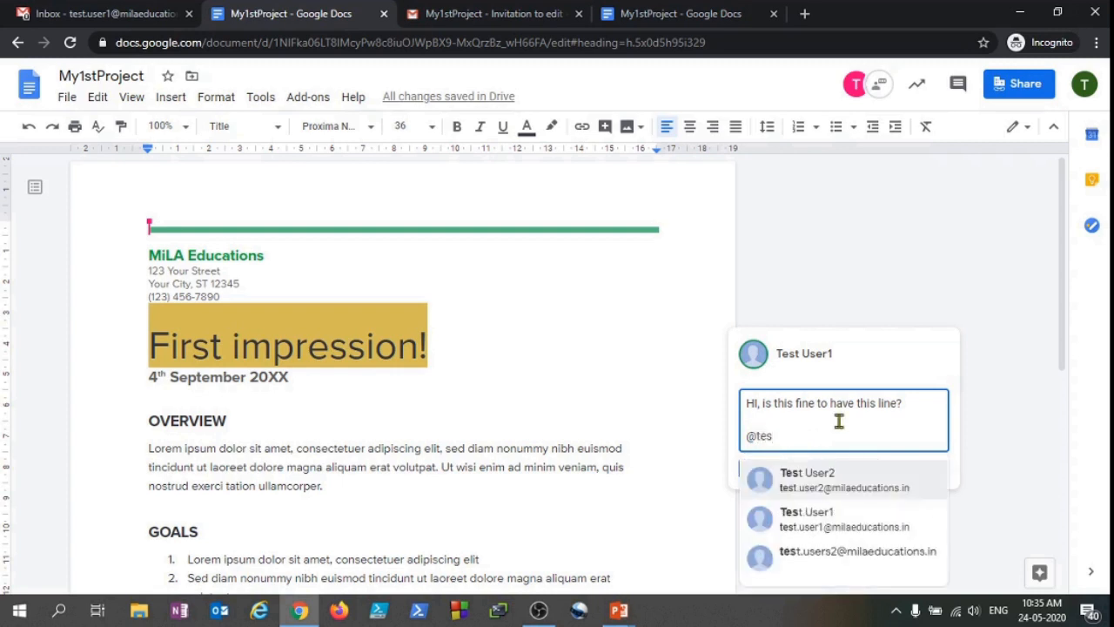
{"action": "left_click", "coordinate": [853, 484]}
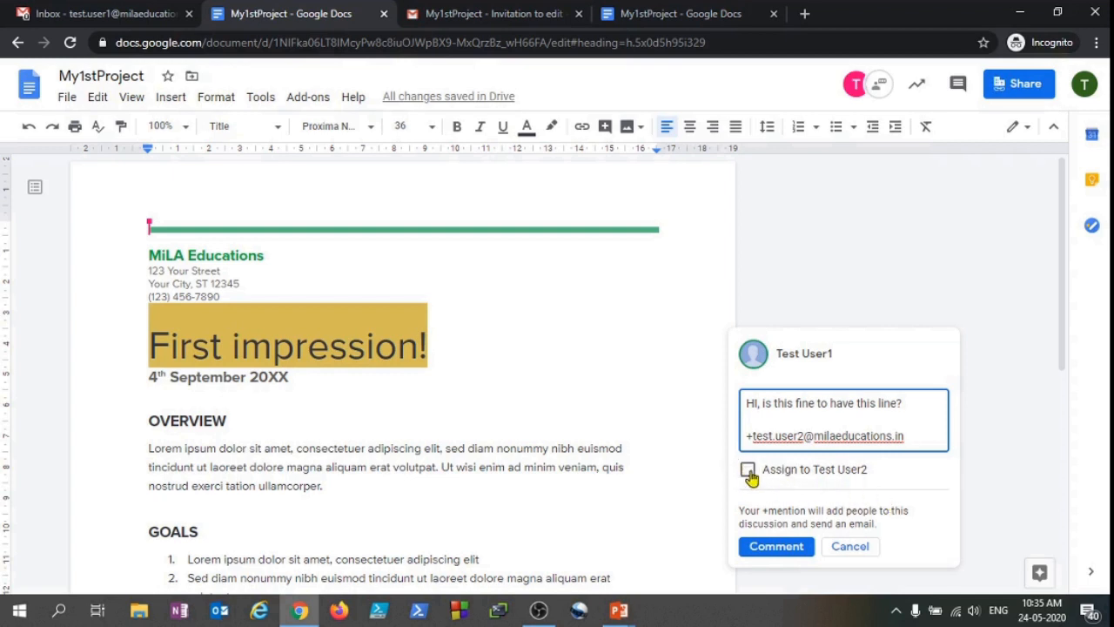
{"action": "left_click", "coordinate": [748, 470]}
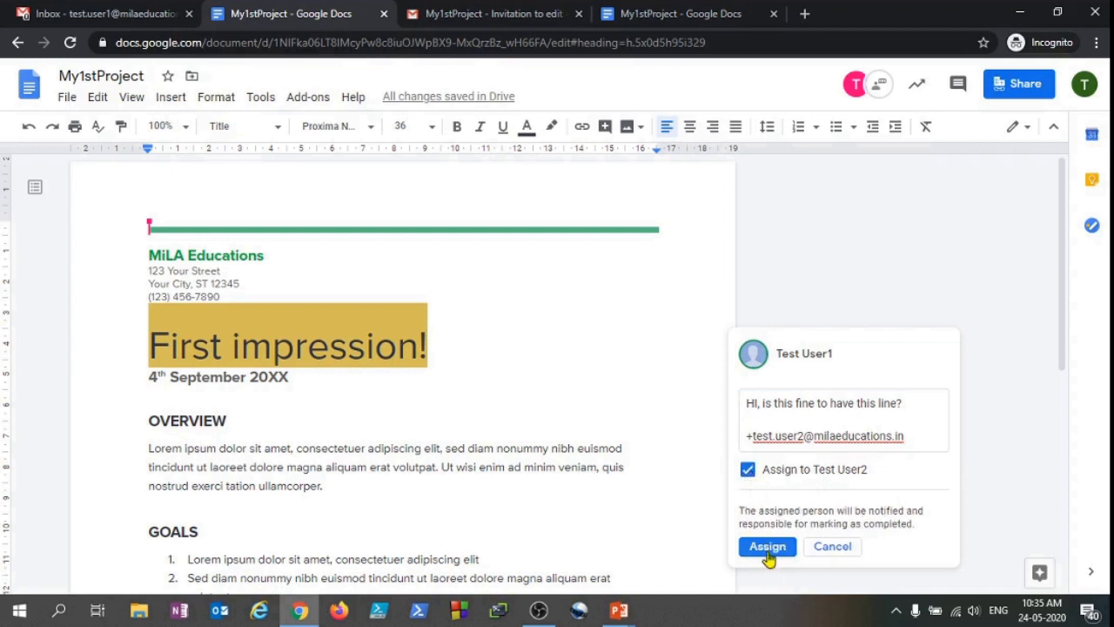
{"action": "left_click", "coordinate": [767, 552]}
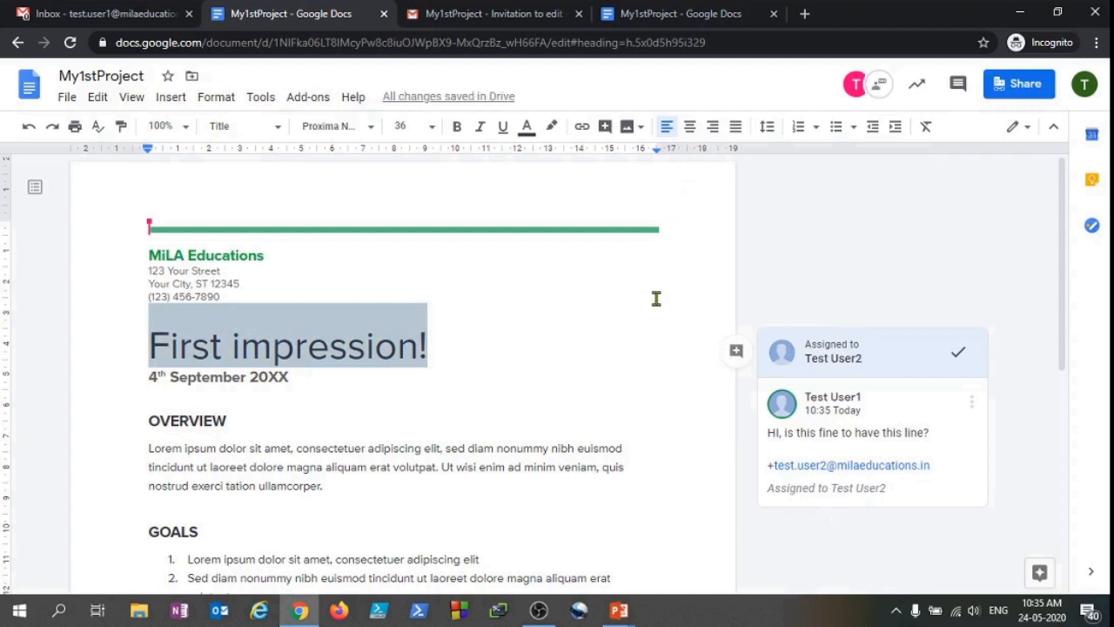
- Switch to the second user's view, close its document chat and examine the comment assigned on the title
{"action": "left_click", "coordinate": [689, 10]}
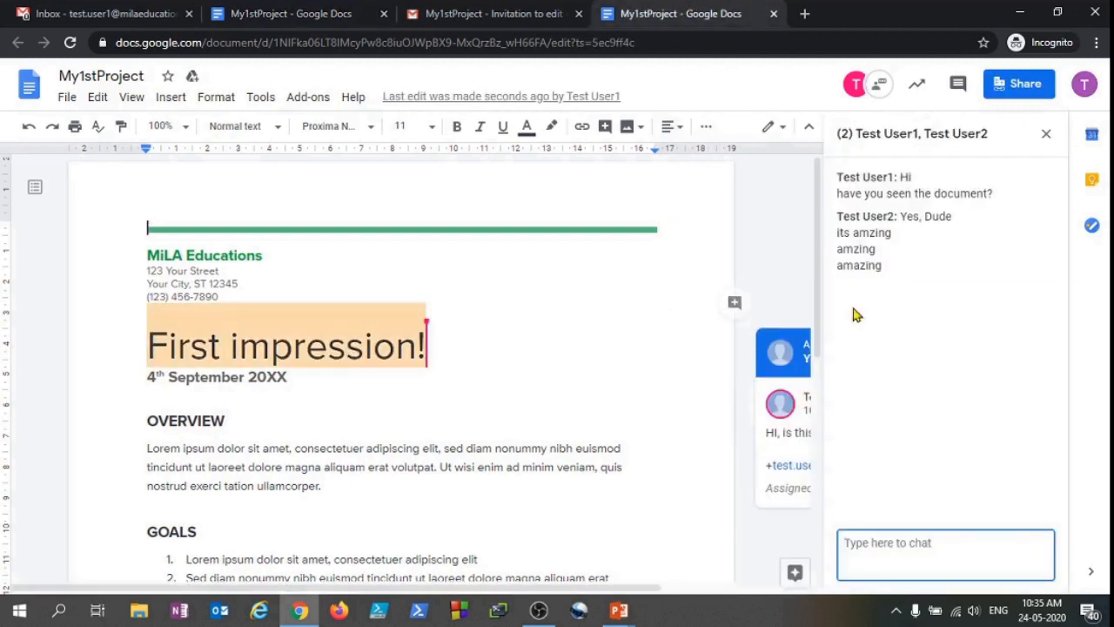
{"action": "left_click", "coordinate": [1045, 133]}
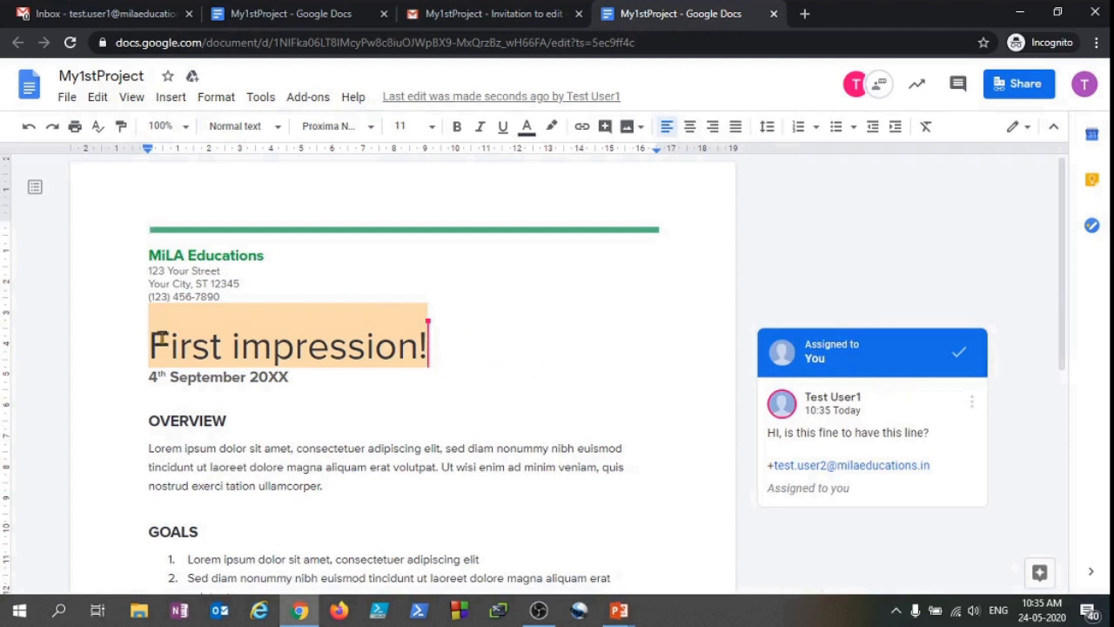
{"action": "left_click", "coordinate": [278, 13]}
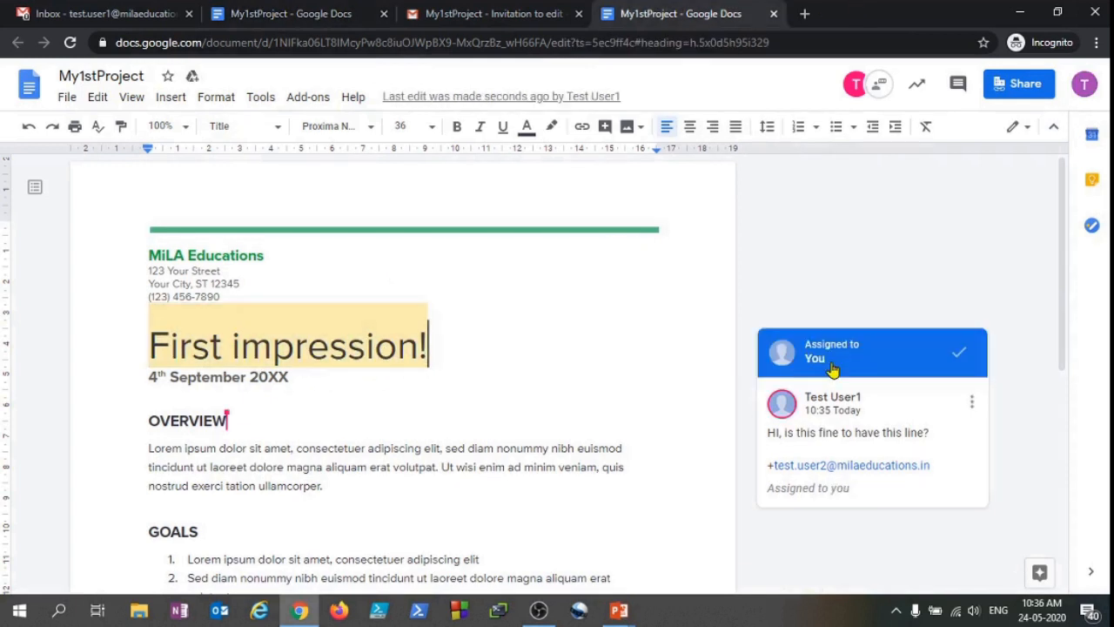
{"action": "mouse_move", "coordinate": [832, 366]}
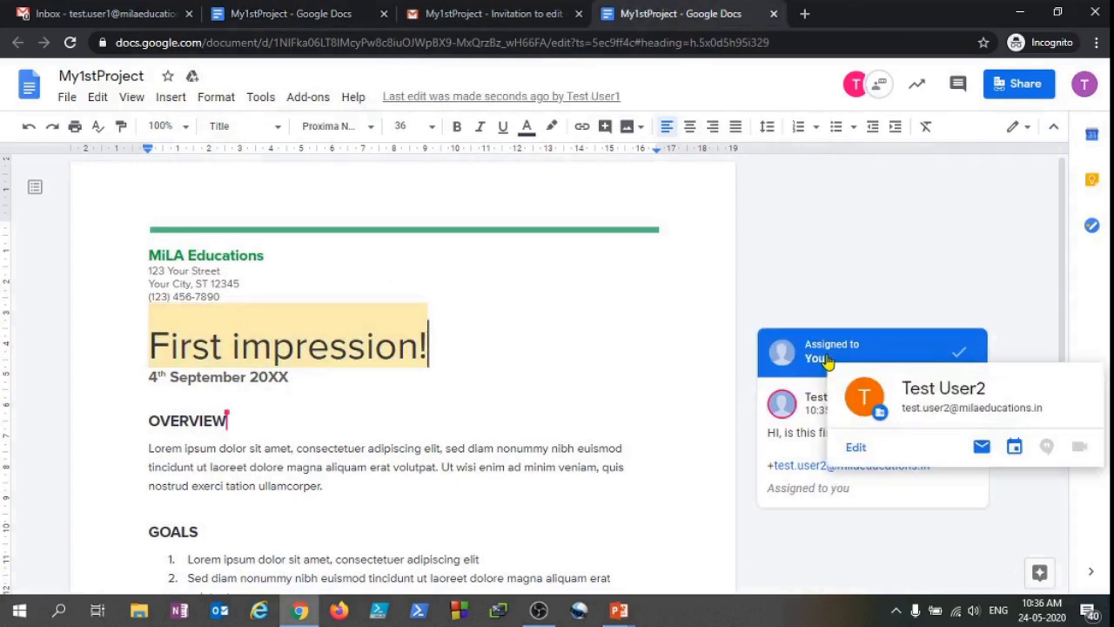
{"action": "left_click", "coordinate": [899, 260]}
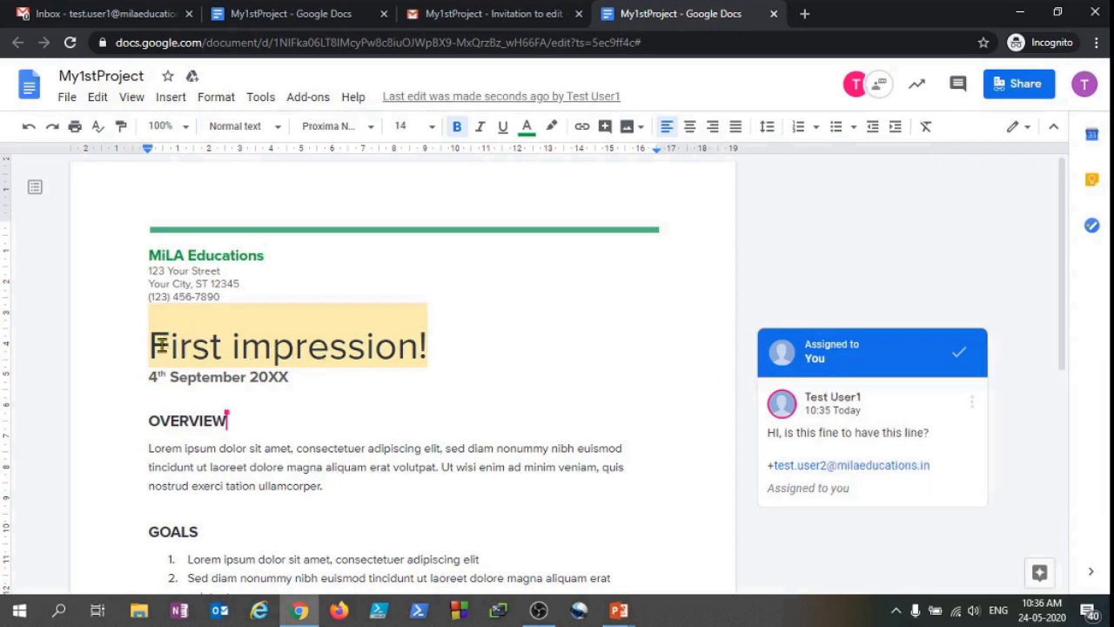
- Mark the comment assigned on the title "First impression!" as done from the second user's view
{"action": "left_click_drag", "start_coordinate": [151, 346], "coordinate": [425, 357]}
{"action": "left_click", "coordinate": [465, 358]}
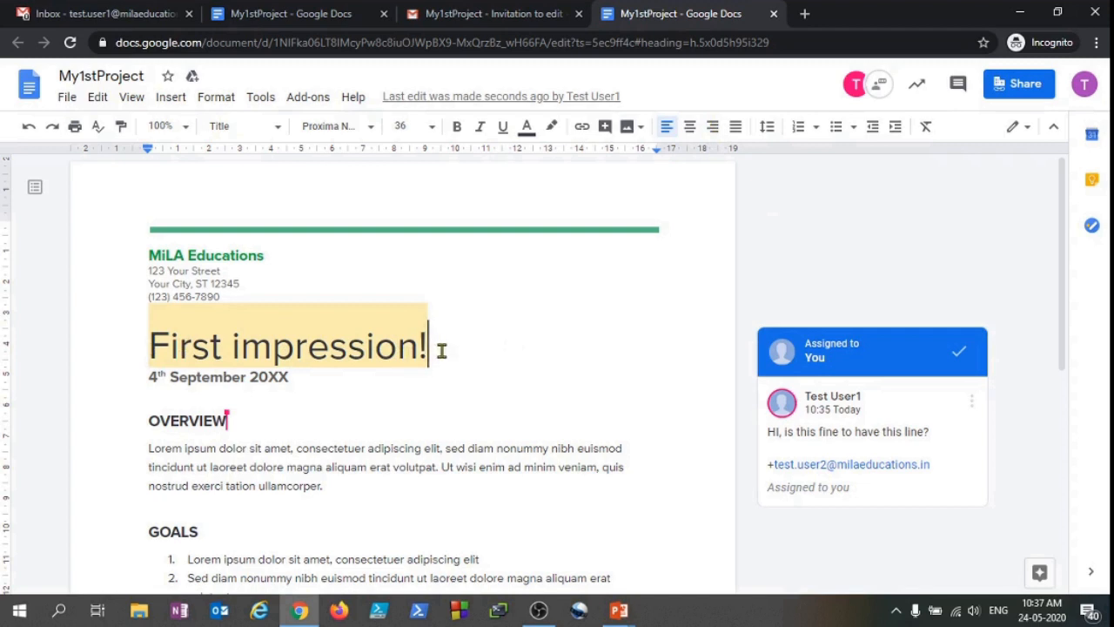
{"action": "left_click", "coordinate": [959, 356]}
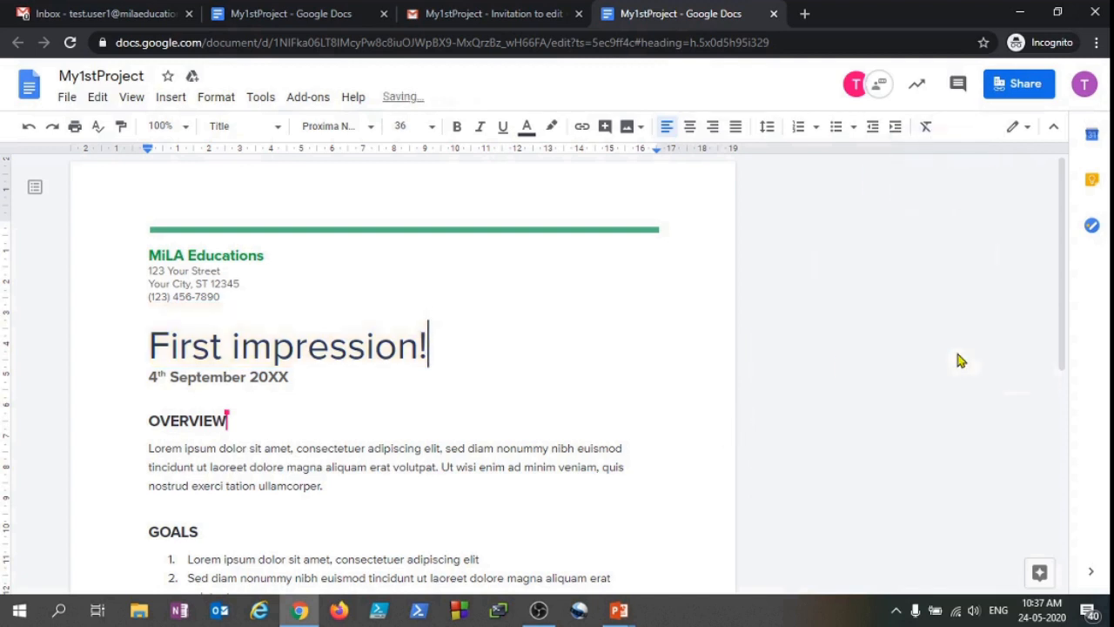
- Return to the owner's view, start a new comment on the title mentioning the second user, and enable assigning it to them
{"action": "left_click", "coordinate": [279, 7]}
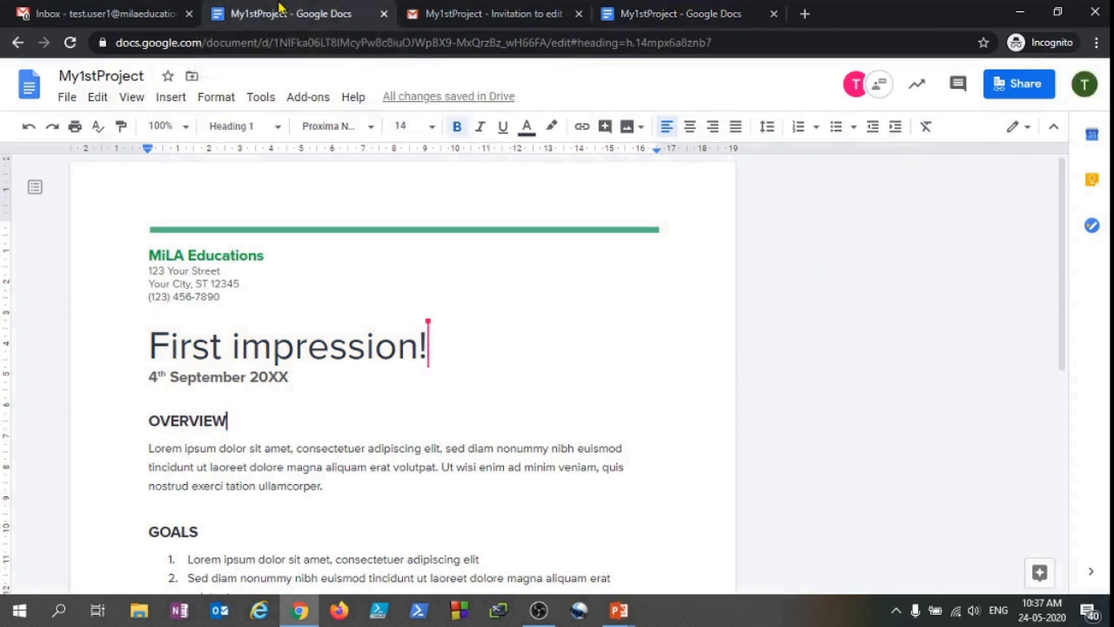
{"action": "left_click_drag", "start_coordinate": [470, 351], "coordinate": [126, 358]}
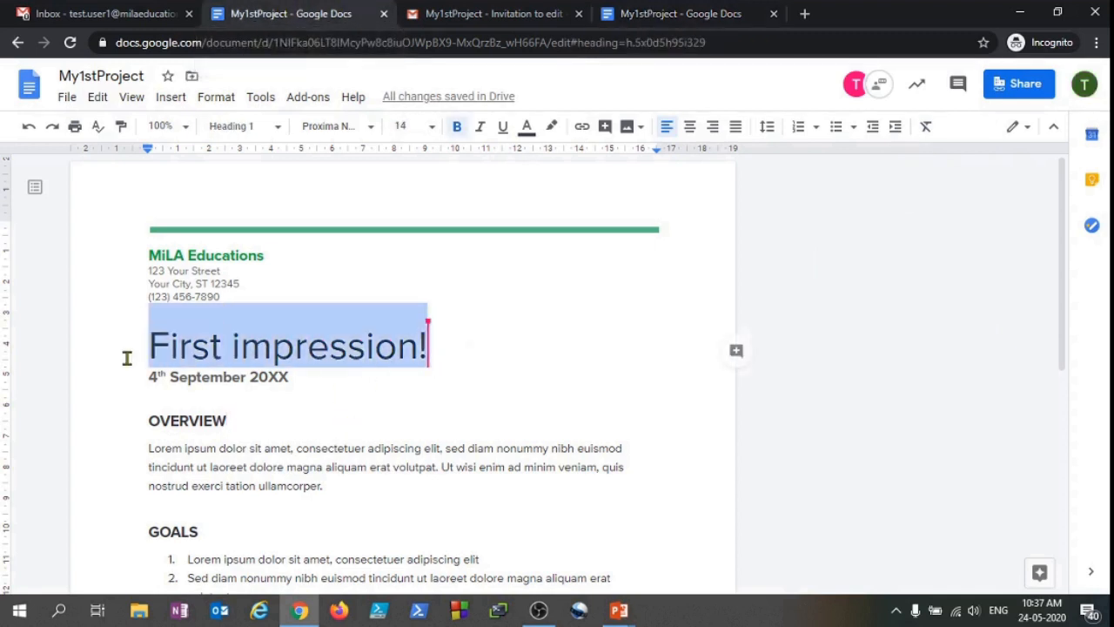
{"action": "left_click", "coordinate": [460, 339]}
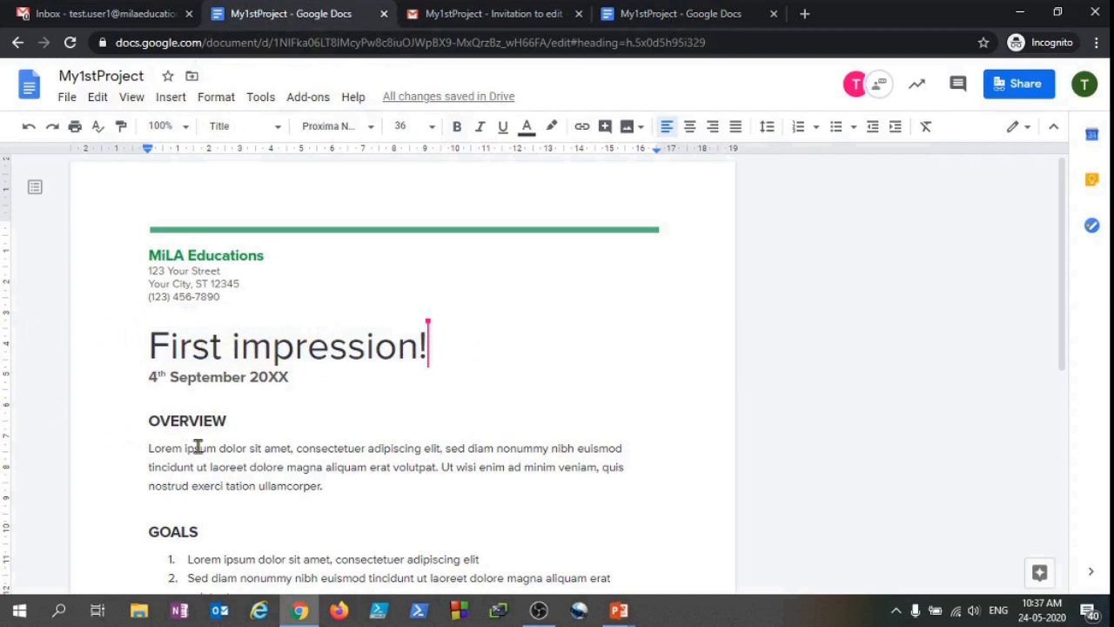
{"action": "left_click_drag", "start_coordinate": [447, 348], "coordinate": [30, 370]}
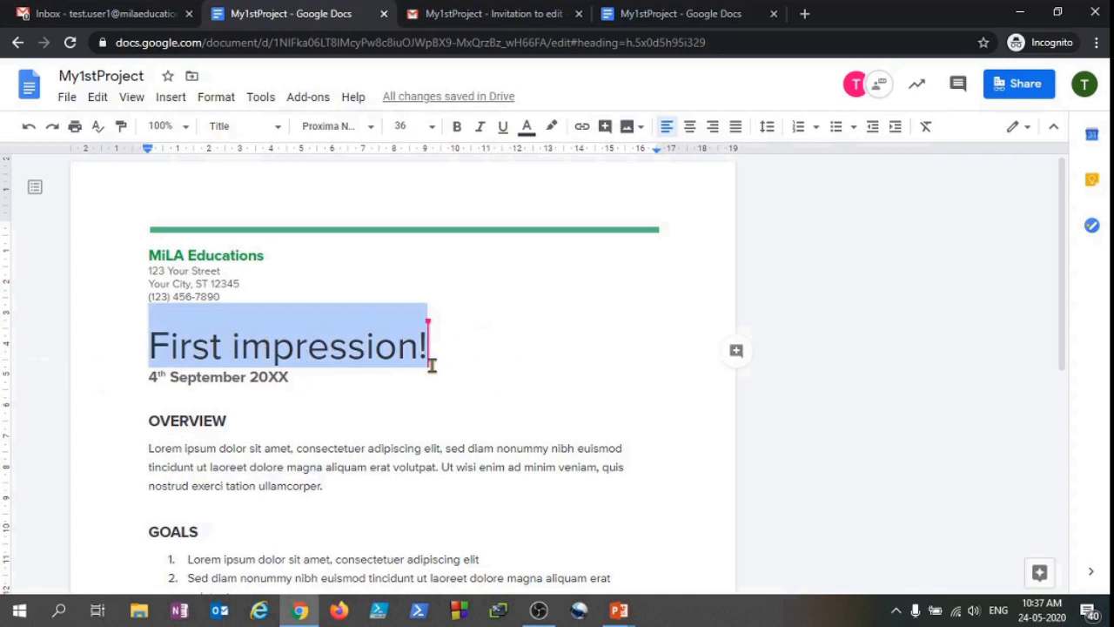
{"action": "left_click", "coordinate": [737, 350]}
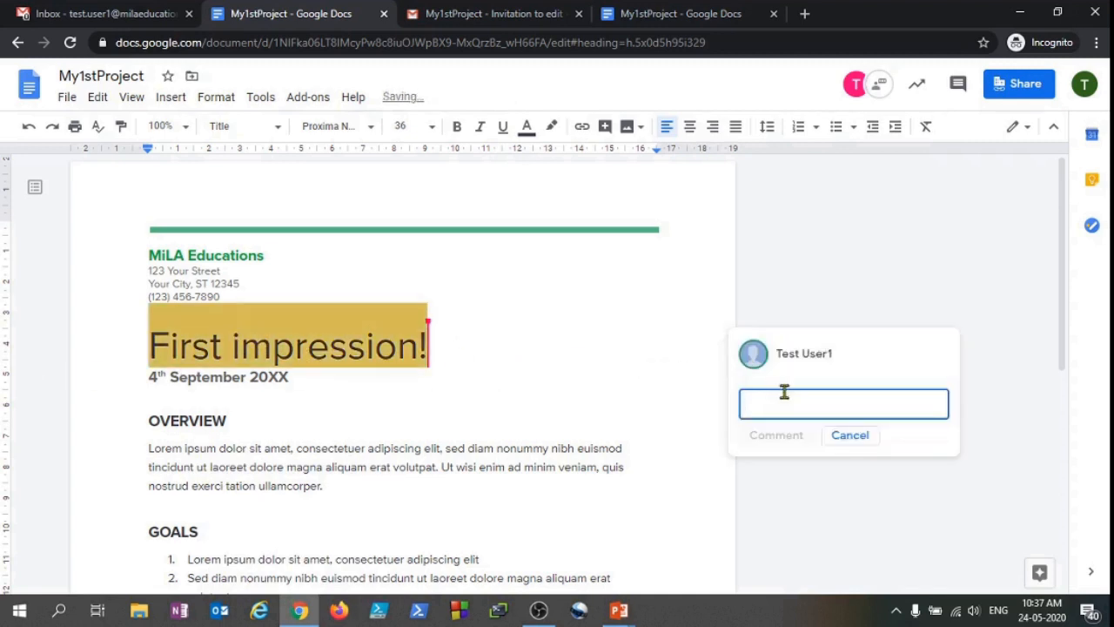
{"action": "type", "text": "@Test"}
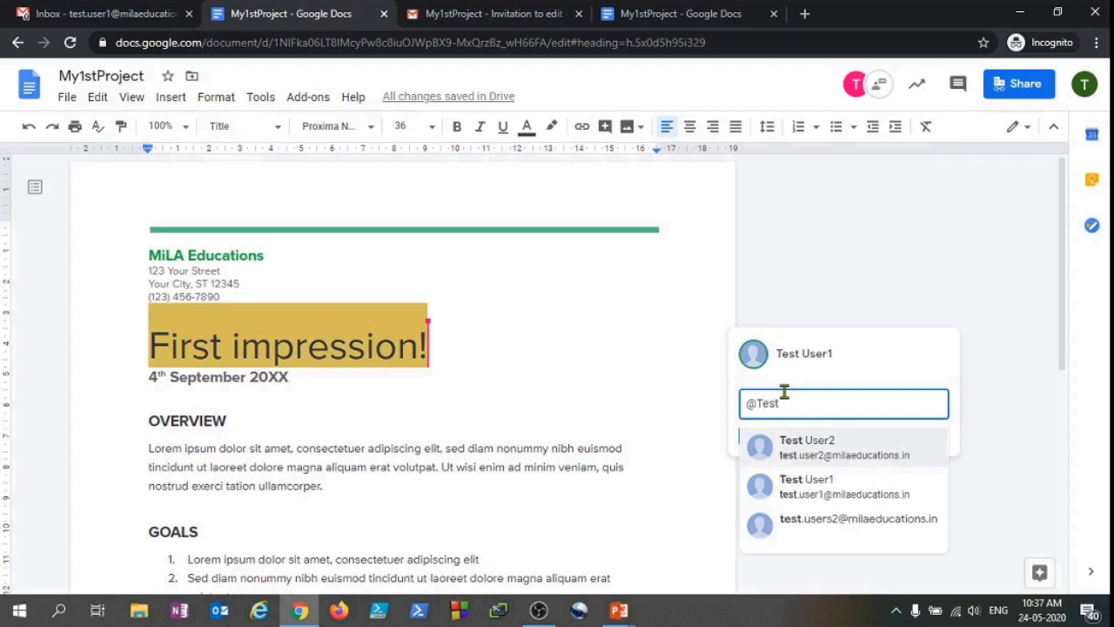
{"action": "left_click", "coordinate": [853, 453]}
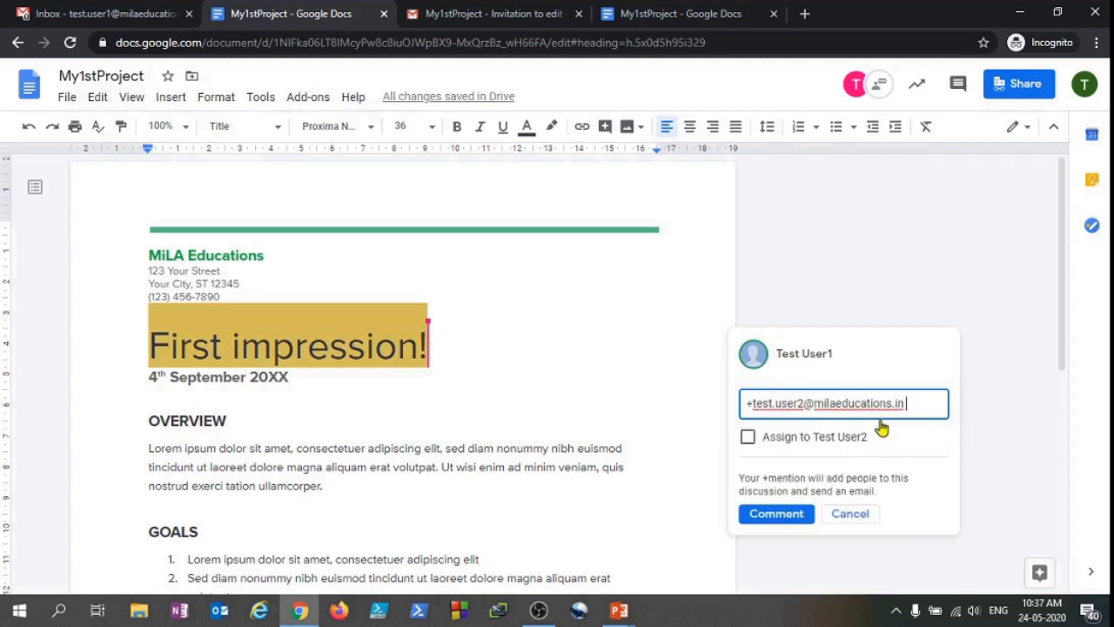
{"action": "left_click", "coordinate": [841, 438]}
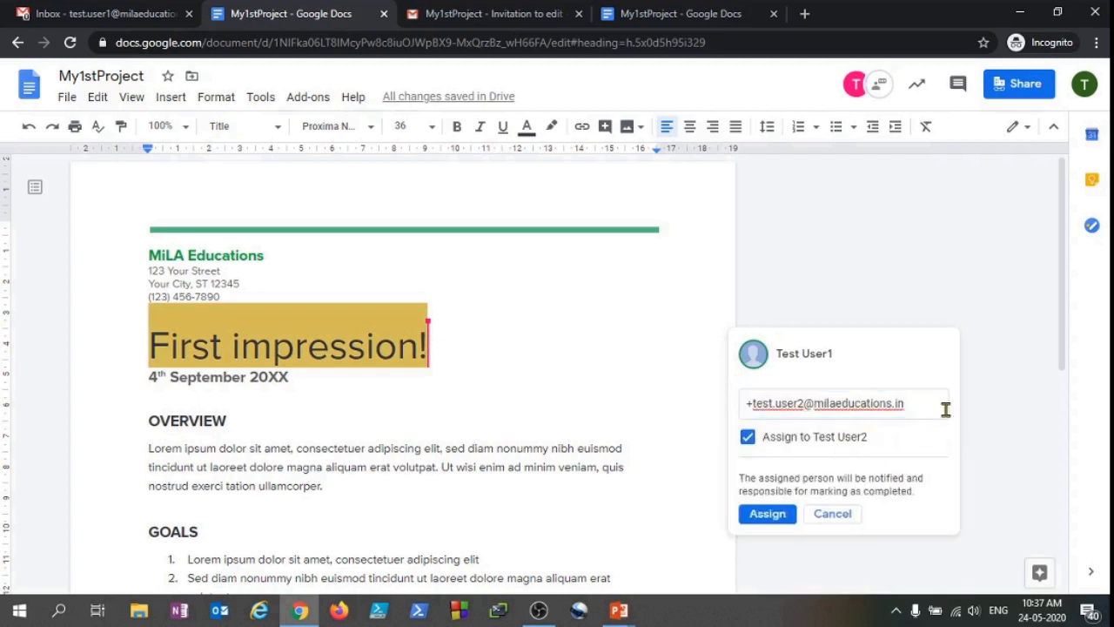
- Add "Can you change it to something relevant?" after the mention and assign the comment
{"action": "left_click", "coordinate": [925, 401]}
{"action": "type", "text": "C"}
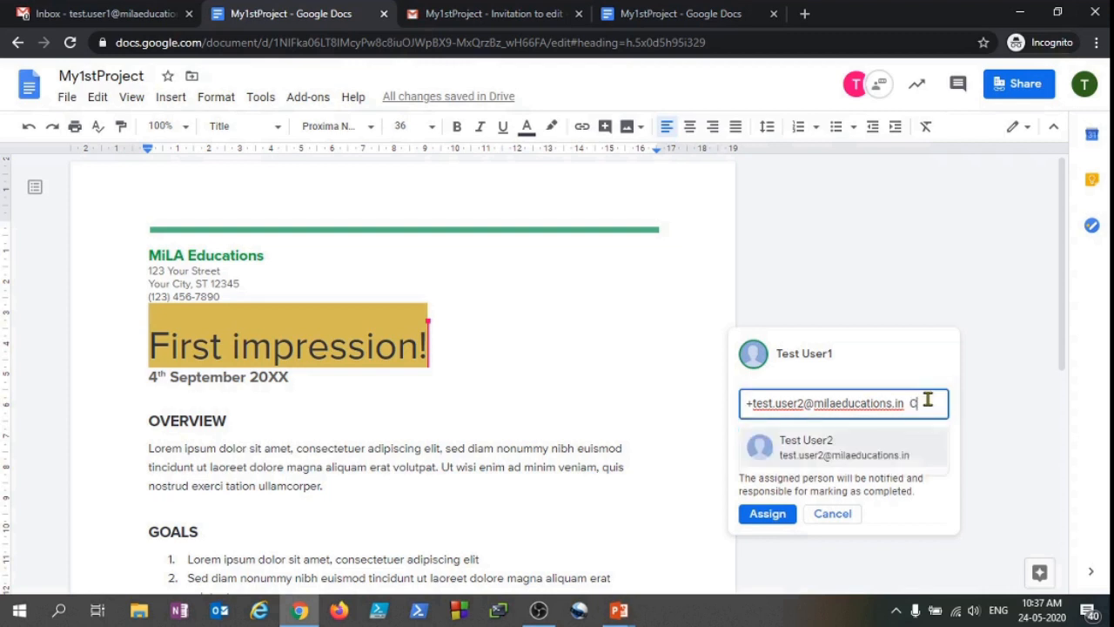
{"action": "type", "text": "an you c"}
{"action": "type", "text": "hange it"}
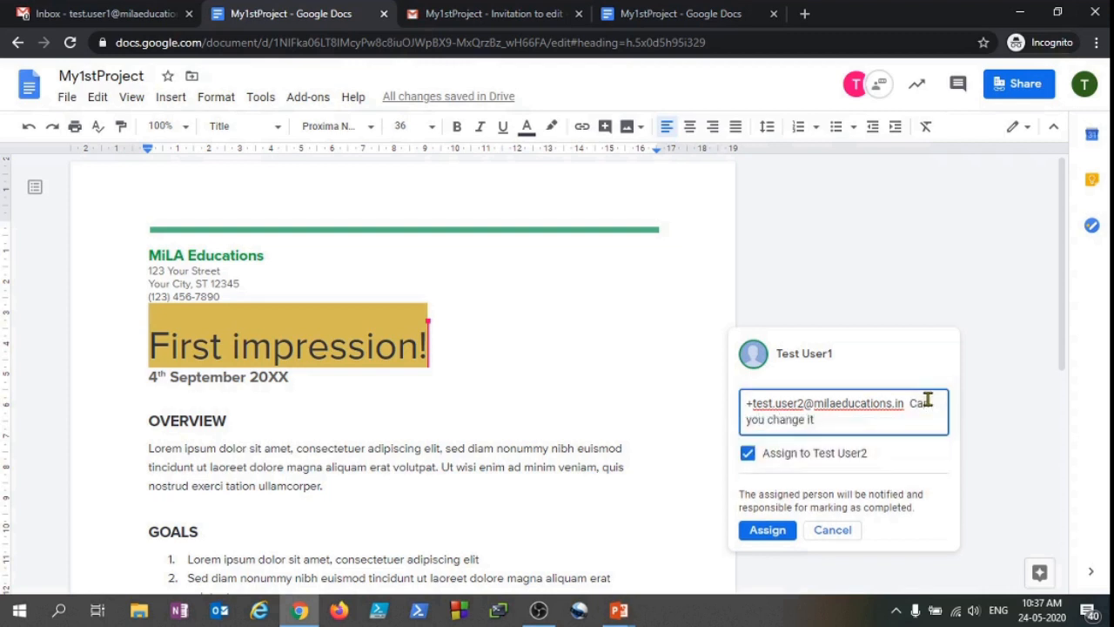
{"action": "type", "text": " to something relevant?"}
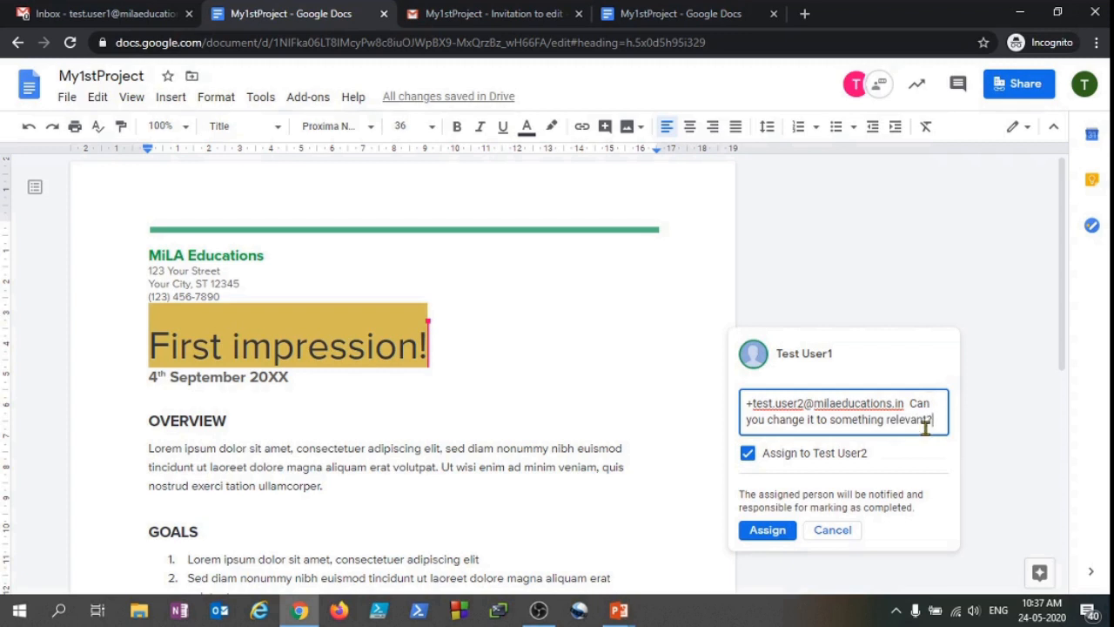
{"action": "left_click", "coordinate": [777, 531]}
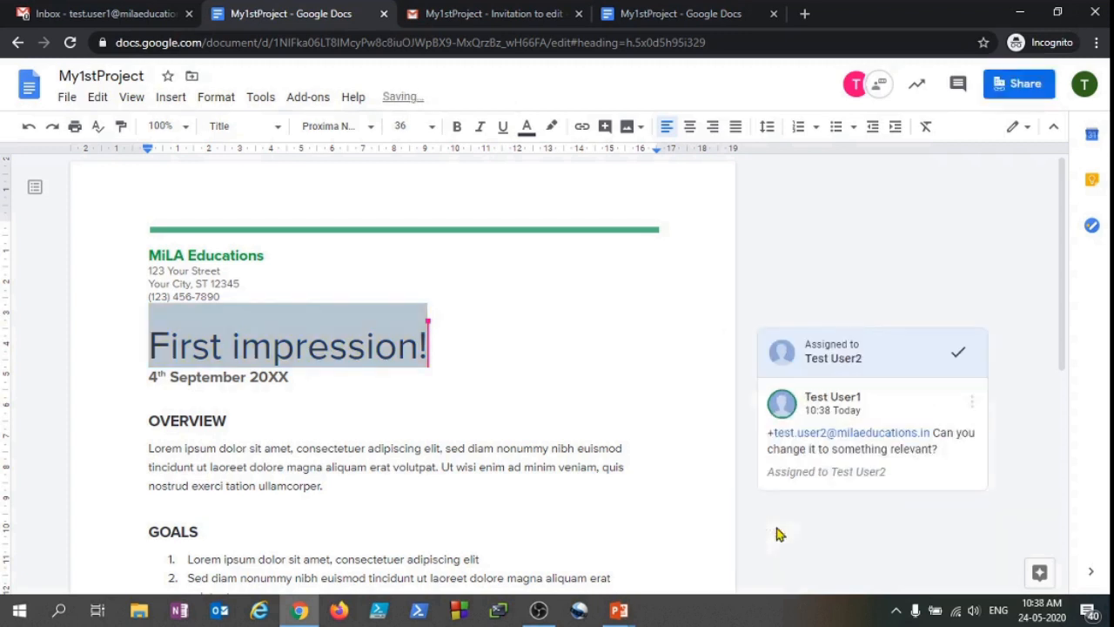
- In the second user's view, change the title to "First Project!" and mark the assigned comment as done
{"action": "left_click", "coordinate": [684, 15]}
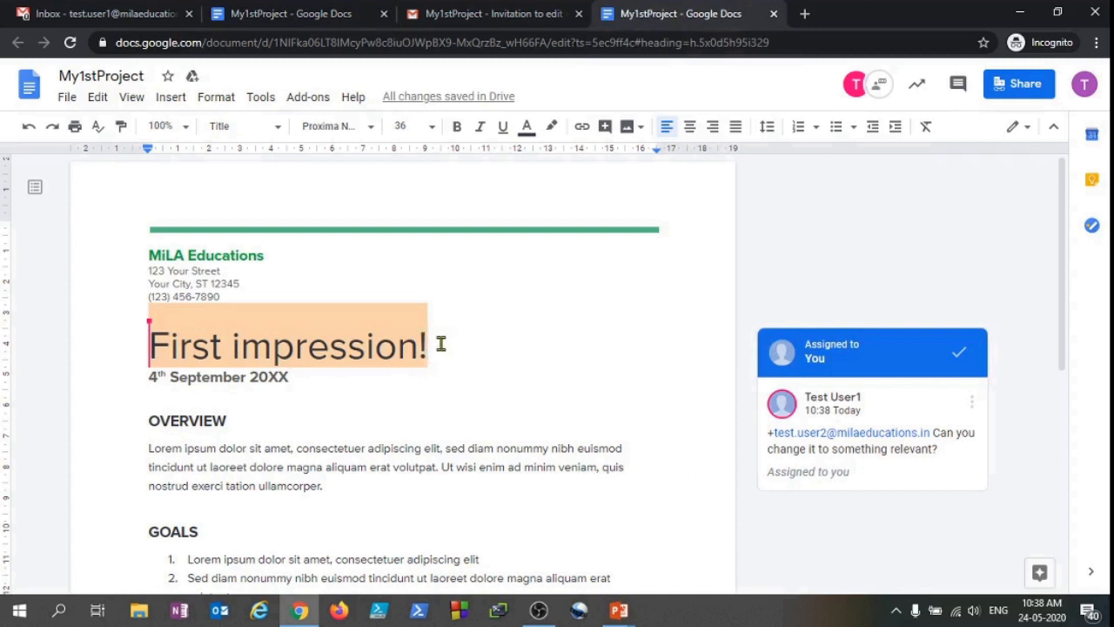
{"action": "key", "text": "BackSpace"}
{"action": "key", "text": "BackSpace"}
{"action": "key", "text": "BackSpace"}
{"action": "key", "text": "BackSpace"}
{"action": "key", "text": "BackSpace"}
{"action": "key", "text": "BackSpace"}
{"action": "key", "text": "BackSpace"}
{"action": "key", "text": "BackSpace"}
{"action": "key", "text": "BackSpace"}
{"action": "key", "text": "BackSpace"}
{"action": "key", "text": "BackSpace"}
{"action": "key", "text": "BackSpace"}
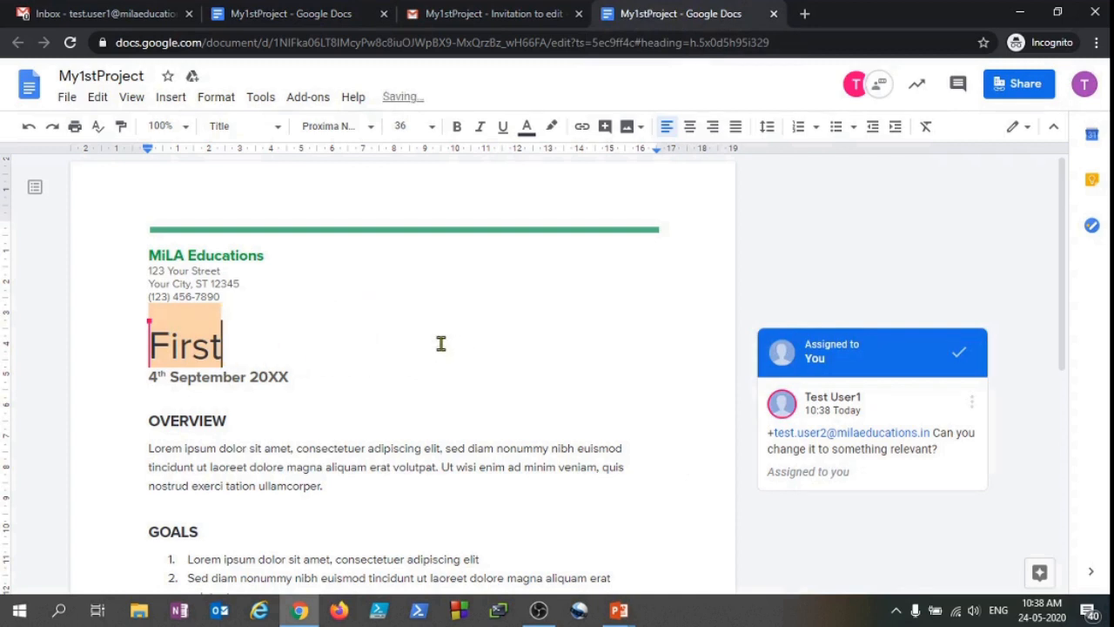
{"action": "type", "text": "Pr"}
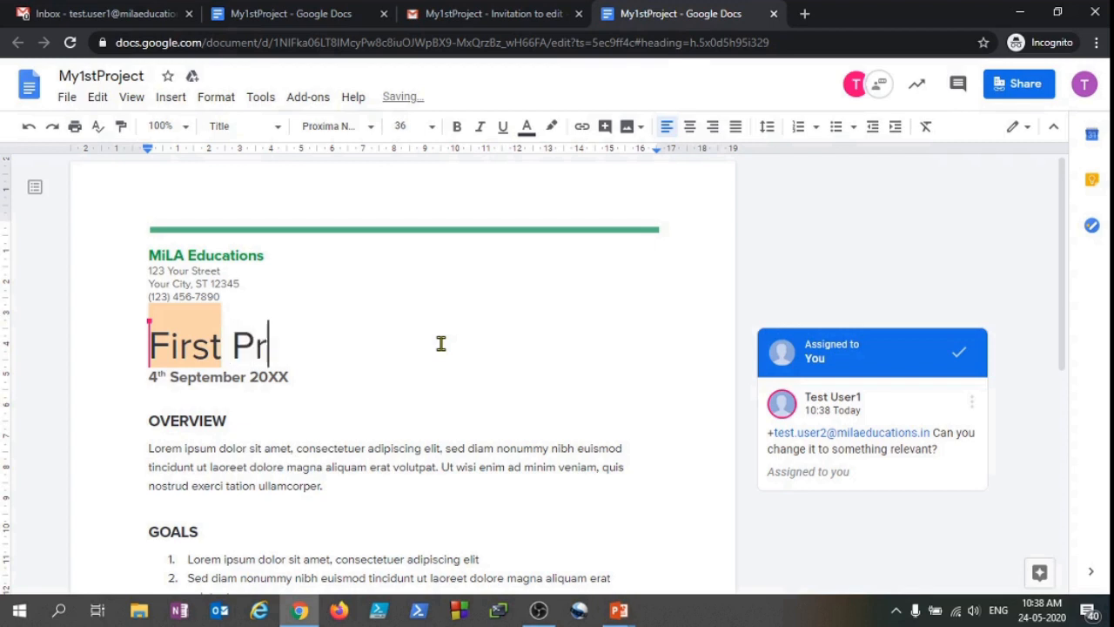
{"action": "type", "text": "oject!"}
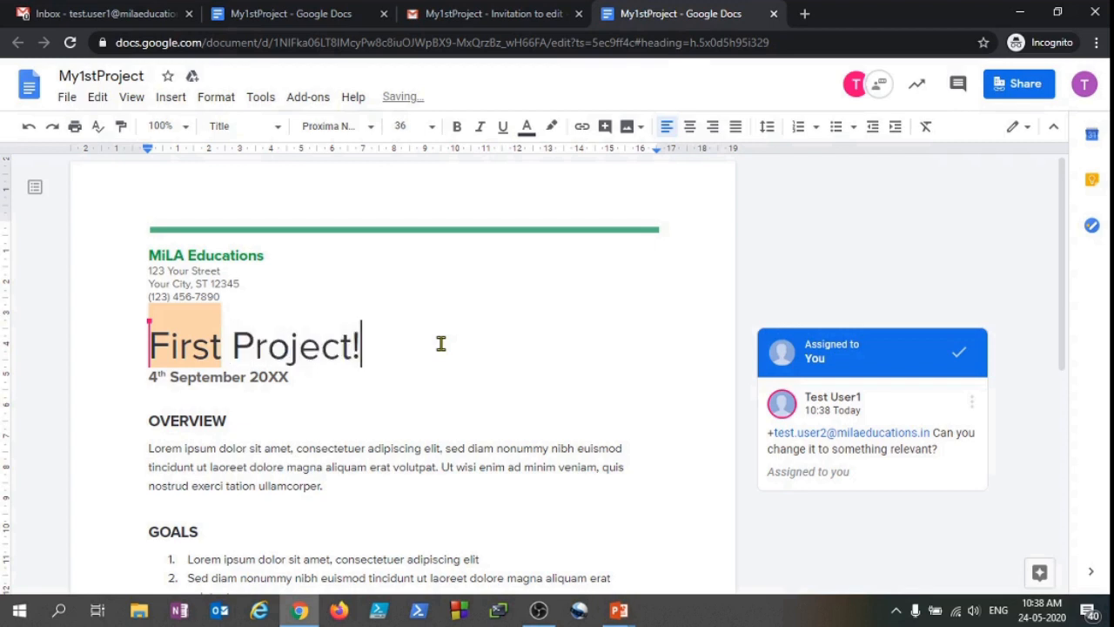
{"action": "left_click", "coordinate": [960, 355]}
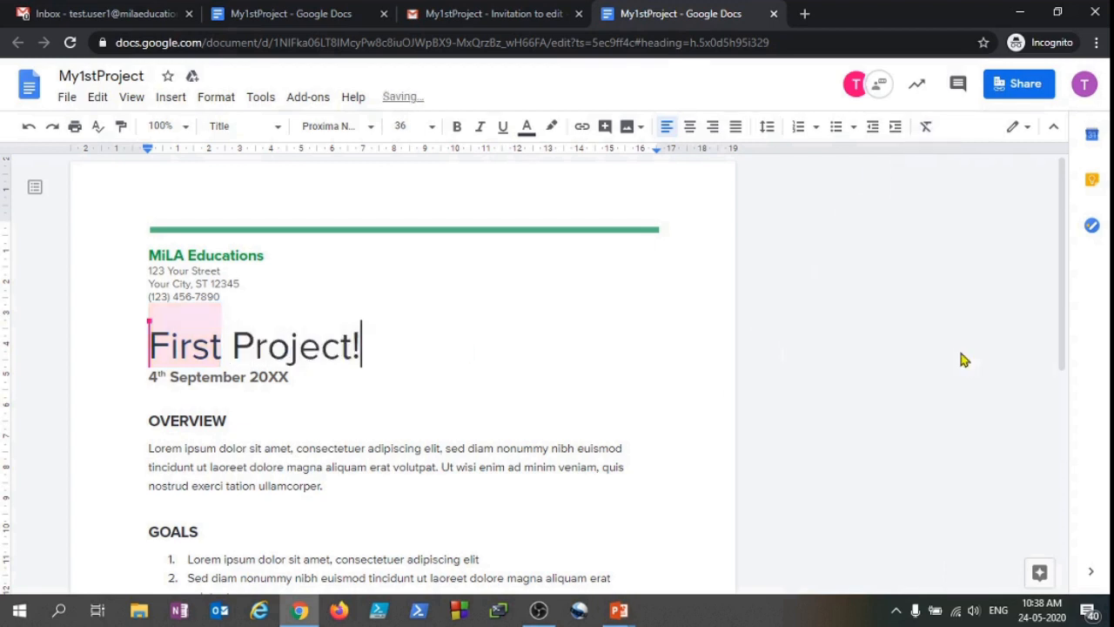
- Return to the owner's view of My1stProject and check the document's word count statistics
{"action": "left_click", "coordinate": [287, 13]}
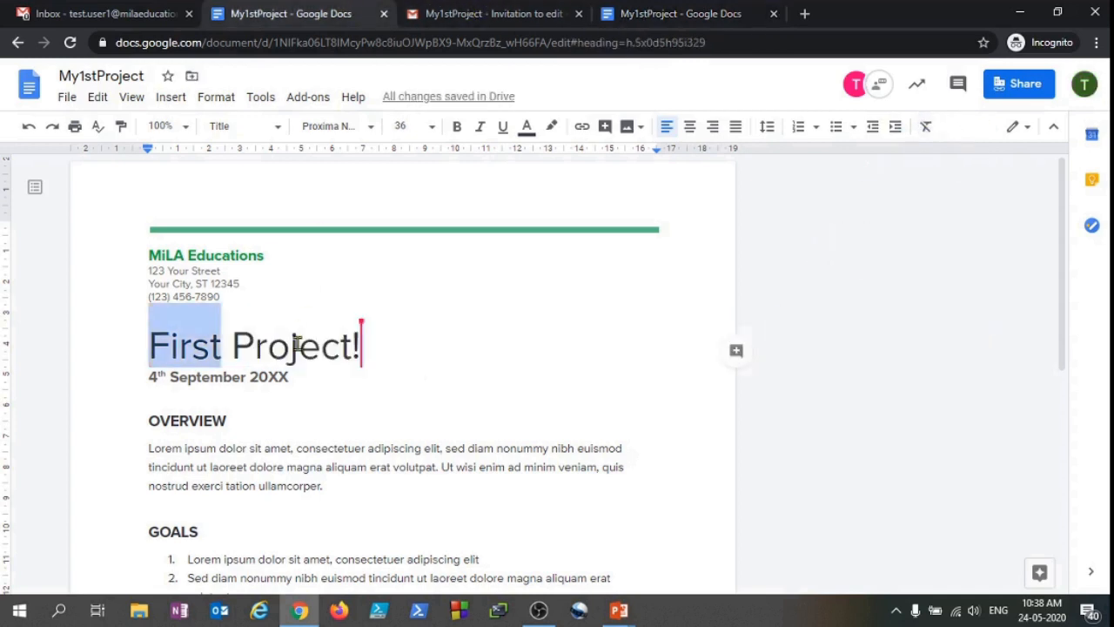
{"action": "left_click", "coordinate": [577, 343]}
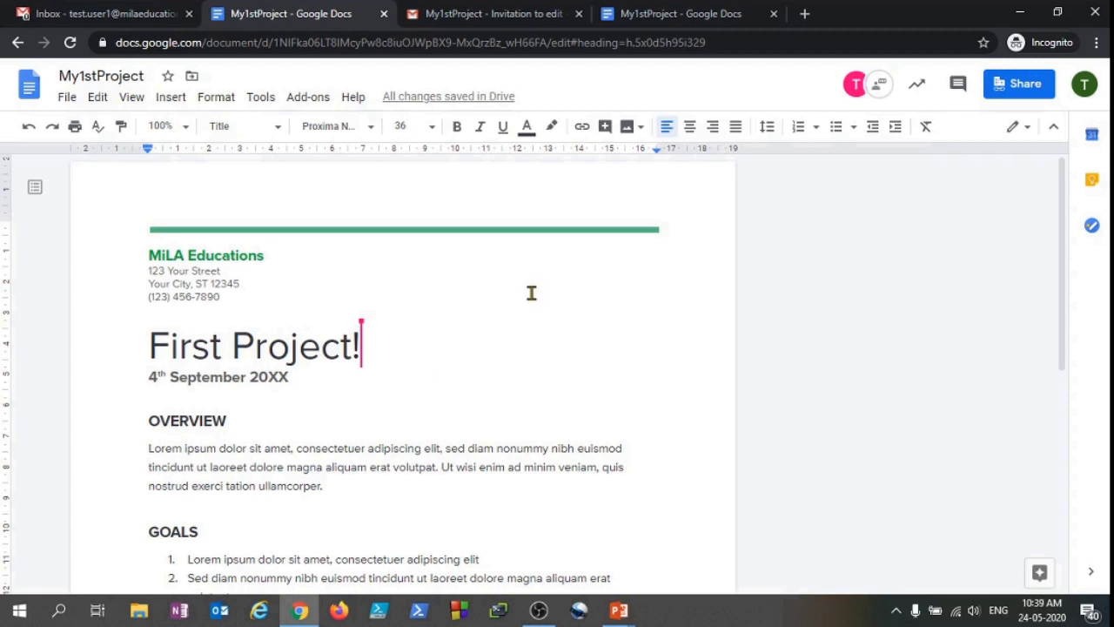
{"action": "left_click", "coordinate": [263, 101]}
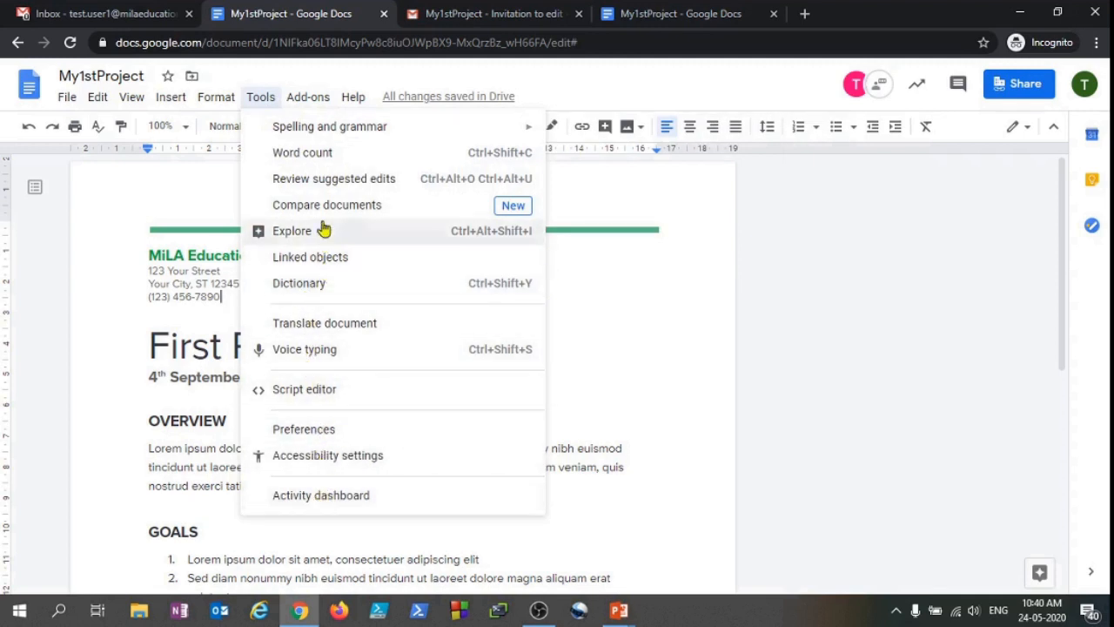
{"action": "mouse_move", "coordinate": [335, 139]}
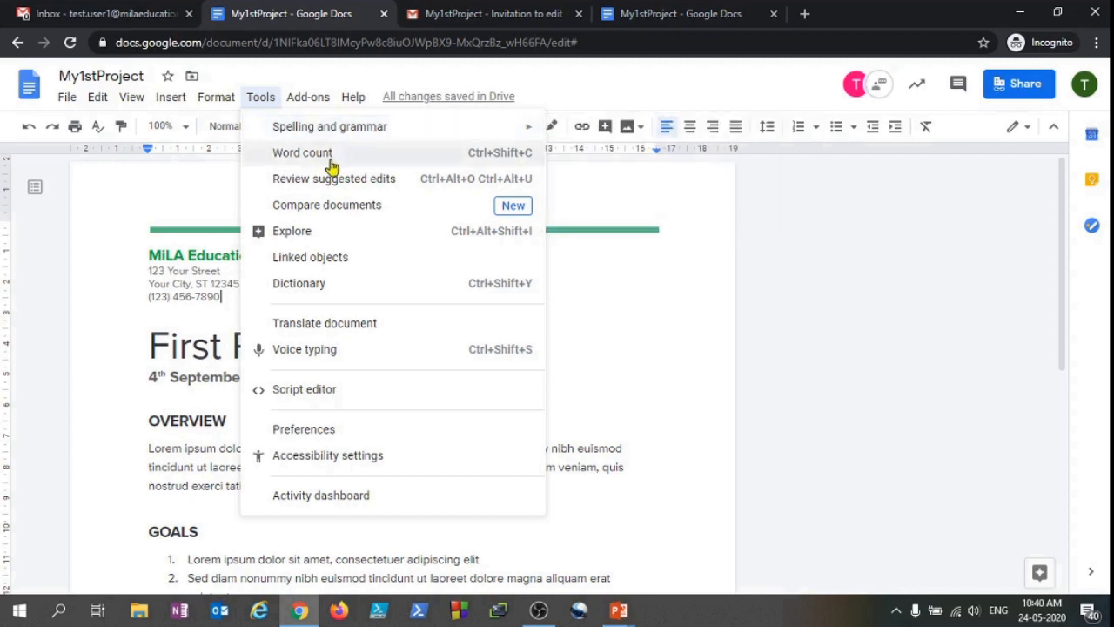
{"action": "left_click", "coordinate": [174, 284]}
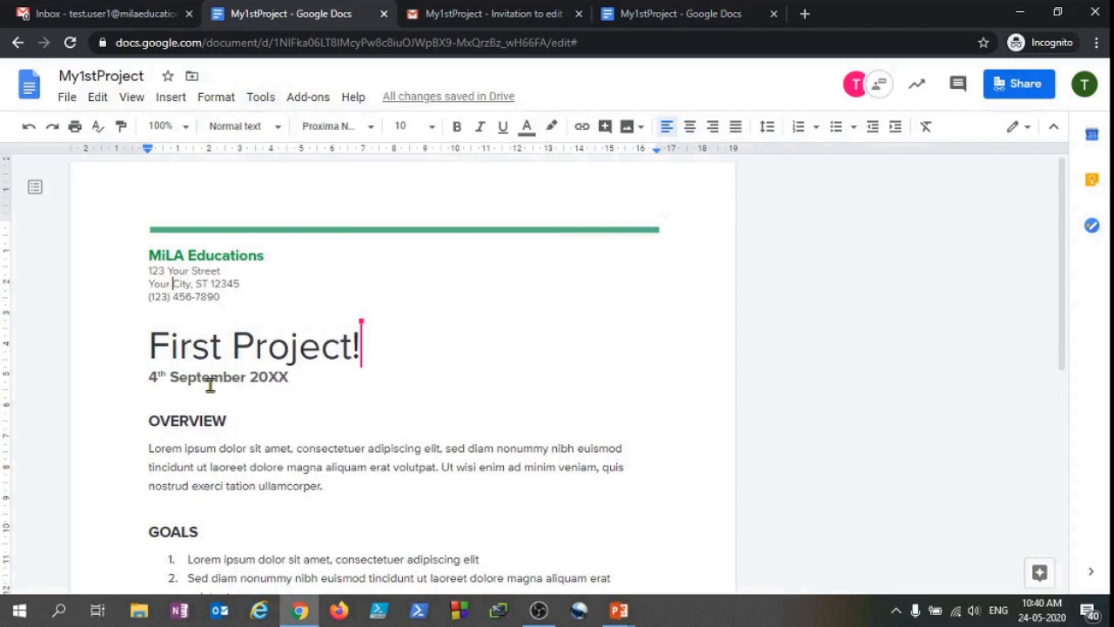
{"action": "left_click", "coordinate": [261, 97]}
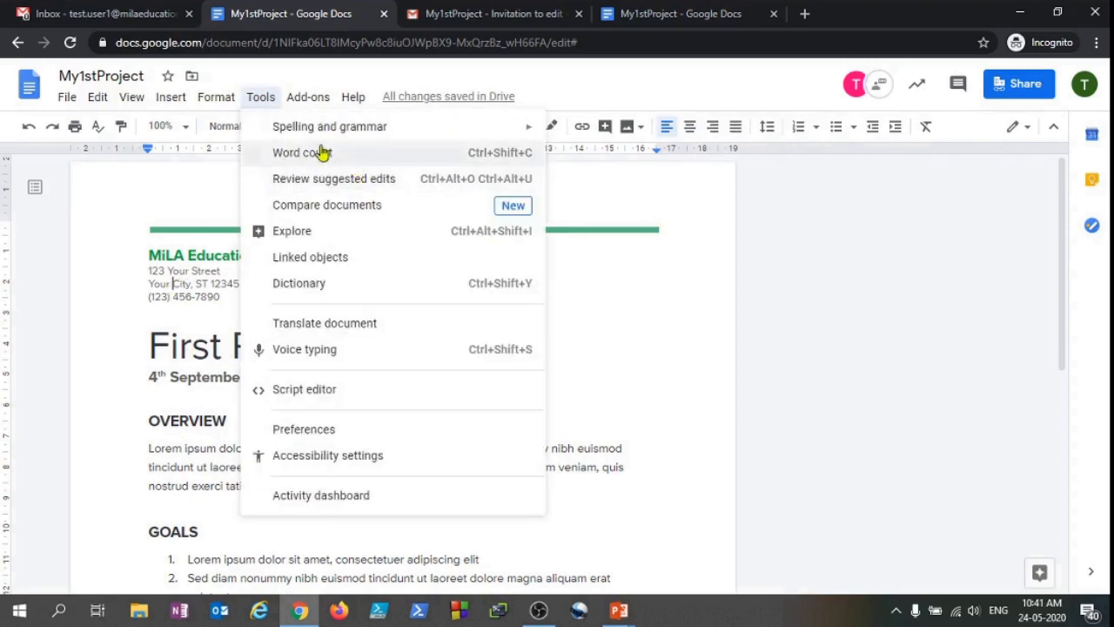
{"action": "left_click", "coordinate": [331, 154]}
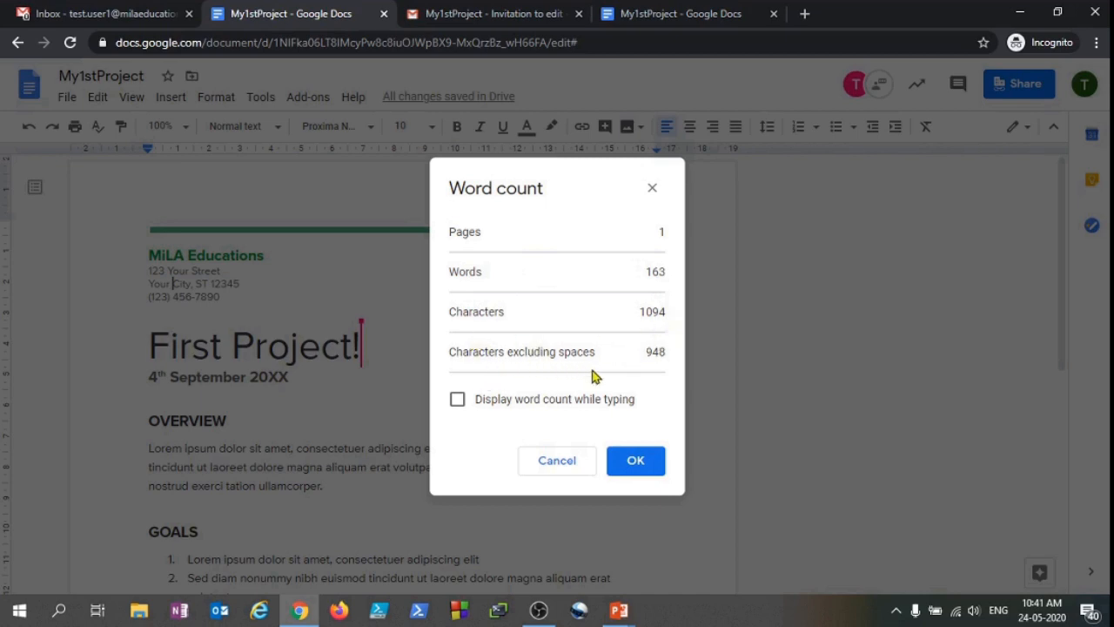
{"action": "left_click_drag", "start_coordinate": [645, 351], "coordinate": [663, 351]}
{"action": "left_click", "coordinate": [662, 462]}
- Use Explore to browse the full list of suggested related files and open the first Project proposal
{"action": "left_click", "coordinate": [251, 98]}
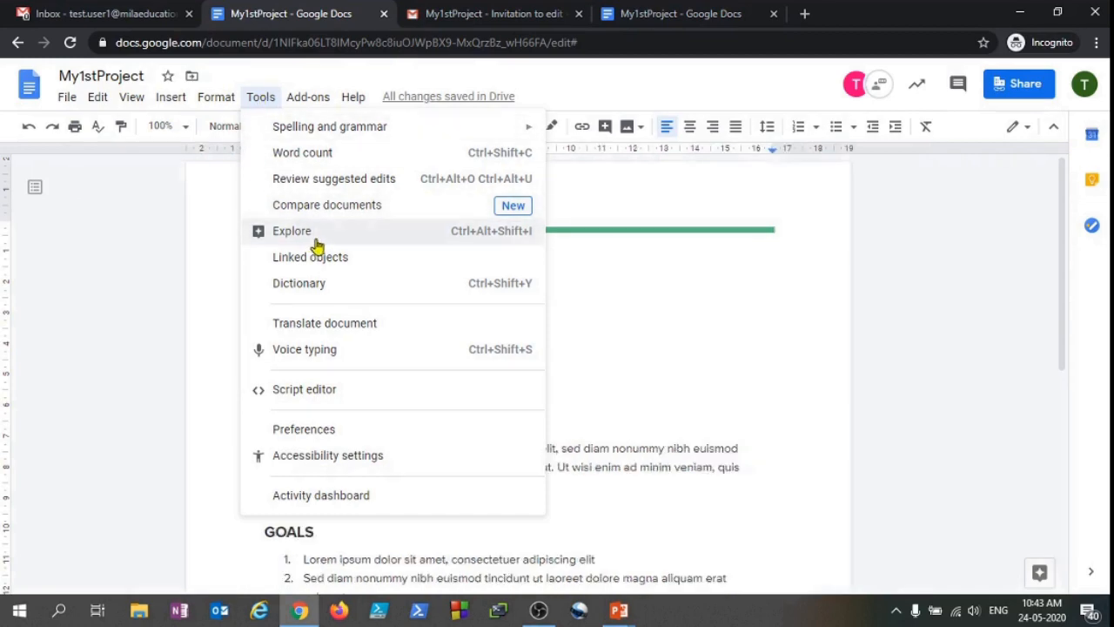
{"action": "left_click", "coordinate": [368, 233]}
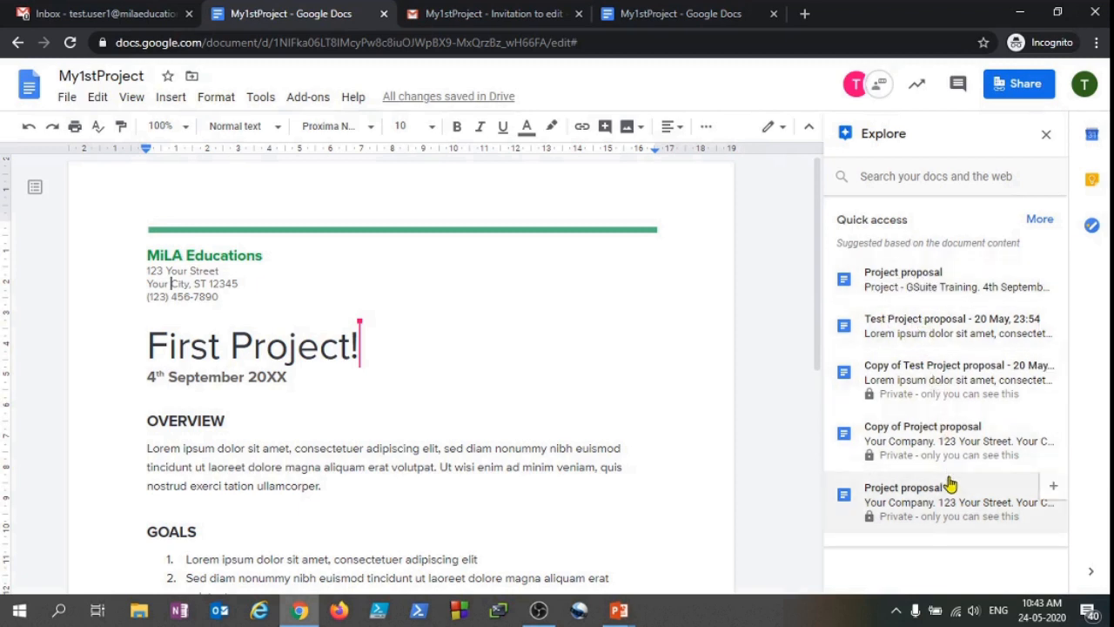
{"action": "left_click", "coordinate": [1041, 220]}
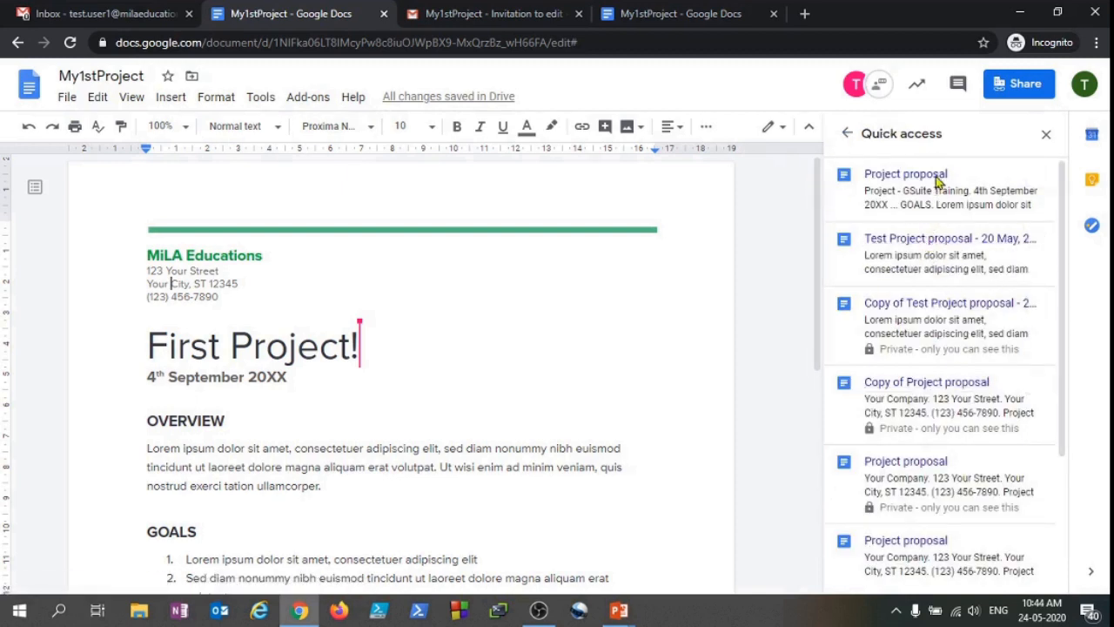
{"action": "scroll", "coordinate": [956, 315], "scroll_direction": "down", "scroll_amount": 3}
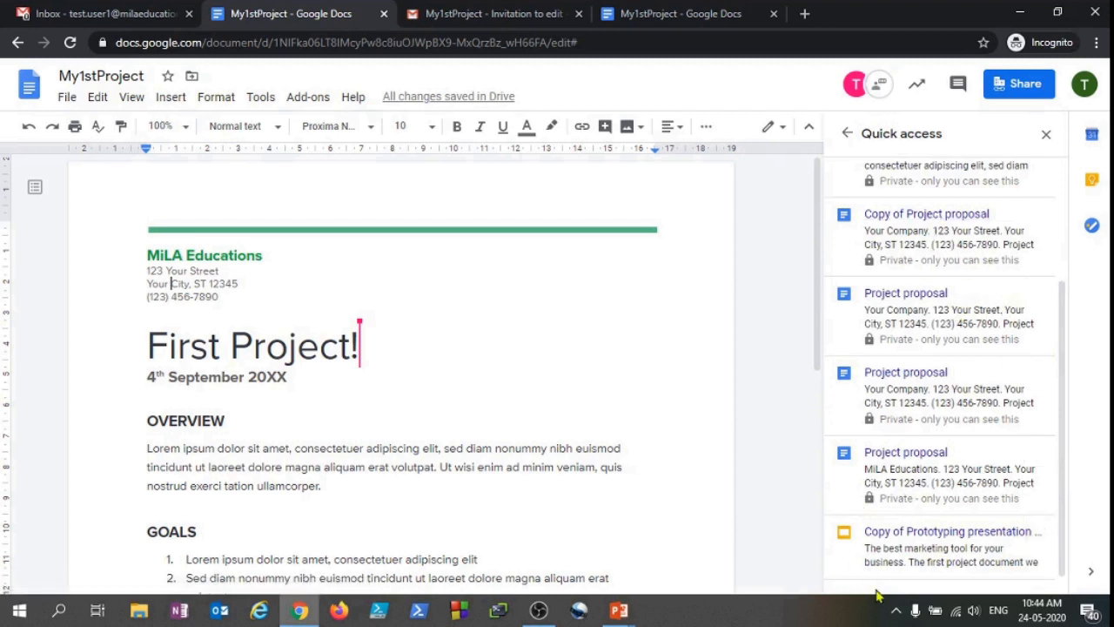
{"action": "scroll", "coordinate": [912, 535], "scroll_direction": "up", "scroll_amount": 3}
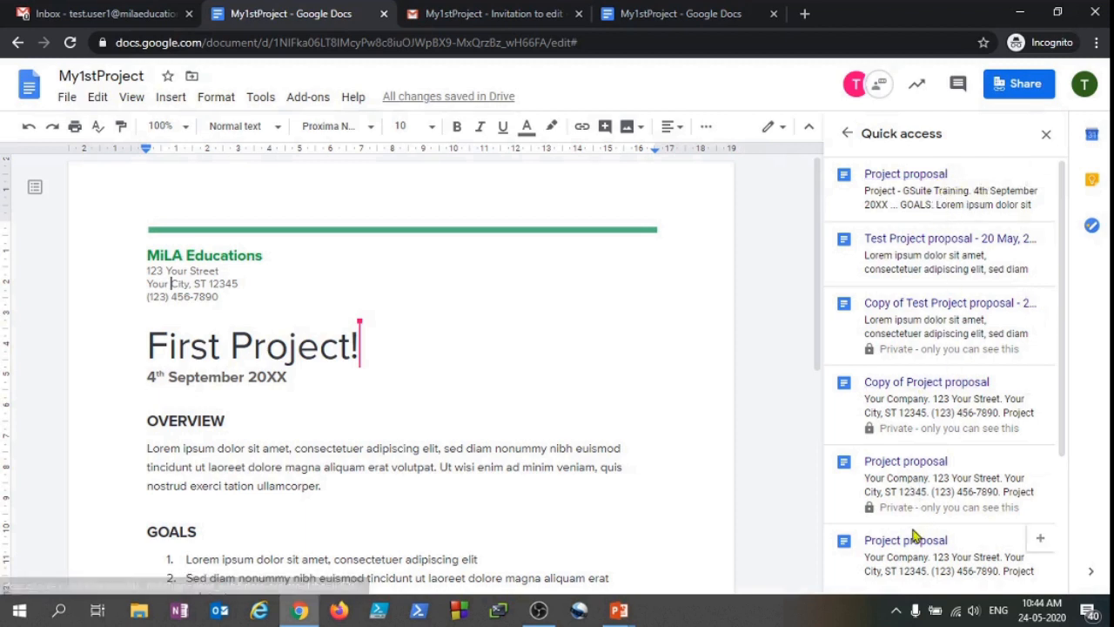
{"action": "left_click", "coordinate": [905, 174]}
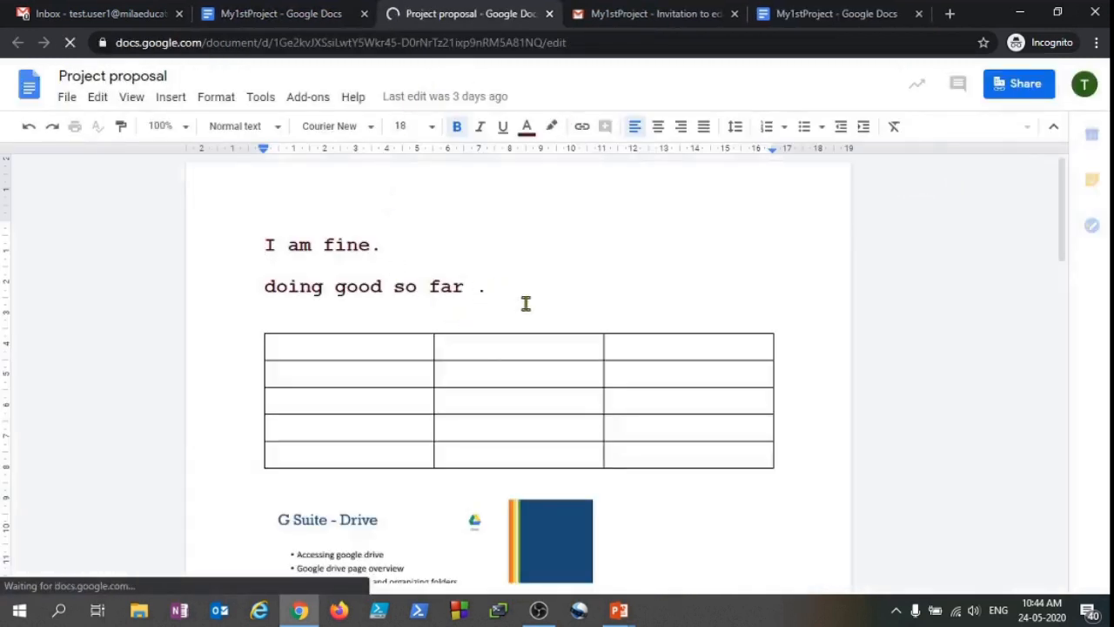
- Skim through the Project proposal document, and return to My1stProject with the Explore suggestions closed
{"action": "left_click", "coordinate": [597, 240]}
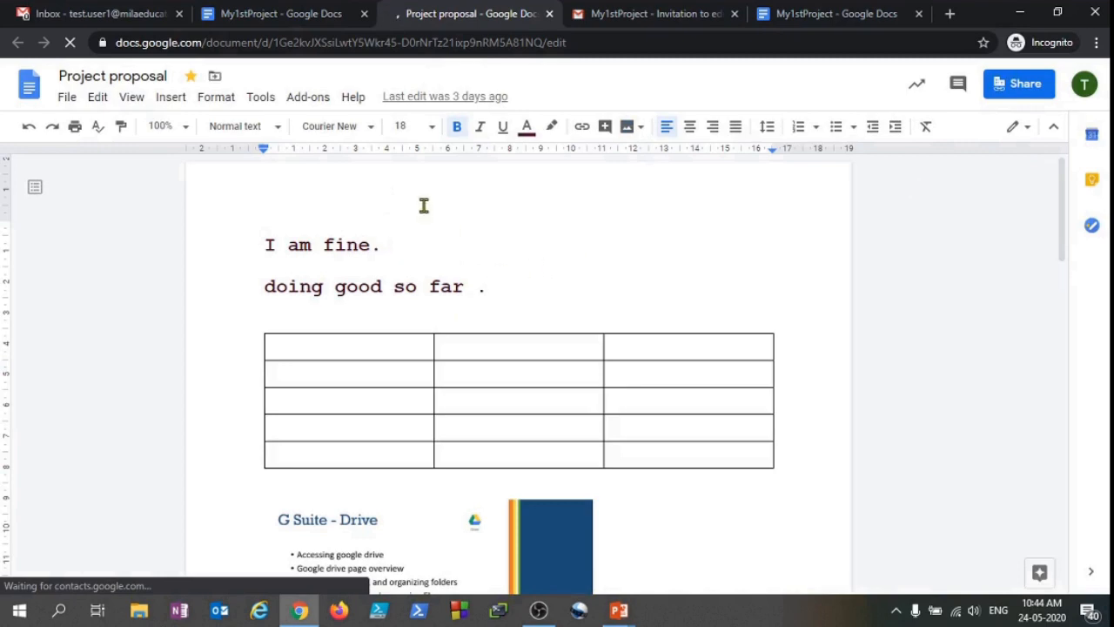
{"action": "scroll", "coordinate": [584, 336], "scroll_direction": "down", "scroll_amount": 7}
{"action": "scroll", "coordinate": [586, 339], "scroll_direction": "down", "scroll_amount": 4}
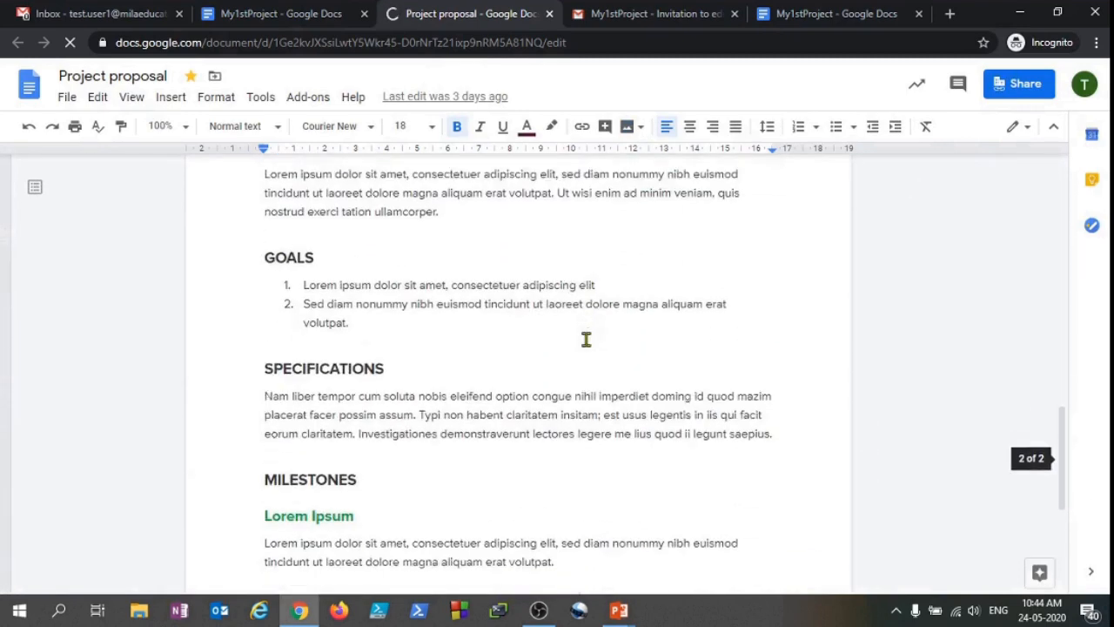
{"action": "scroll", "coordinate": [586, 335], "scroll_direction": "up", "scroll_amount": 10}
{"action": "left_click", "coordinate": [301, 12]}
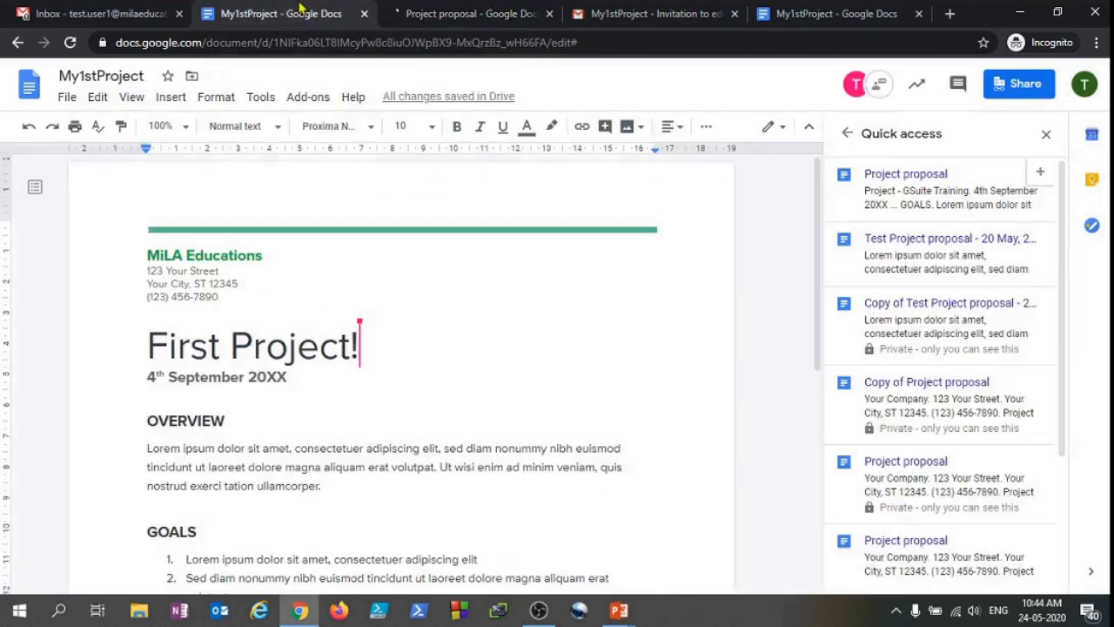
{"action": "left_click", "coordinate": [847, 133]}
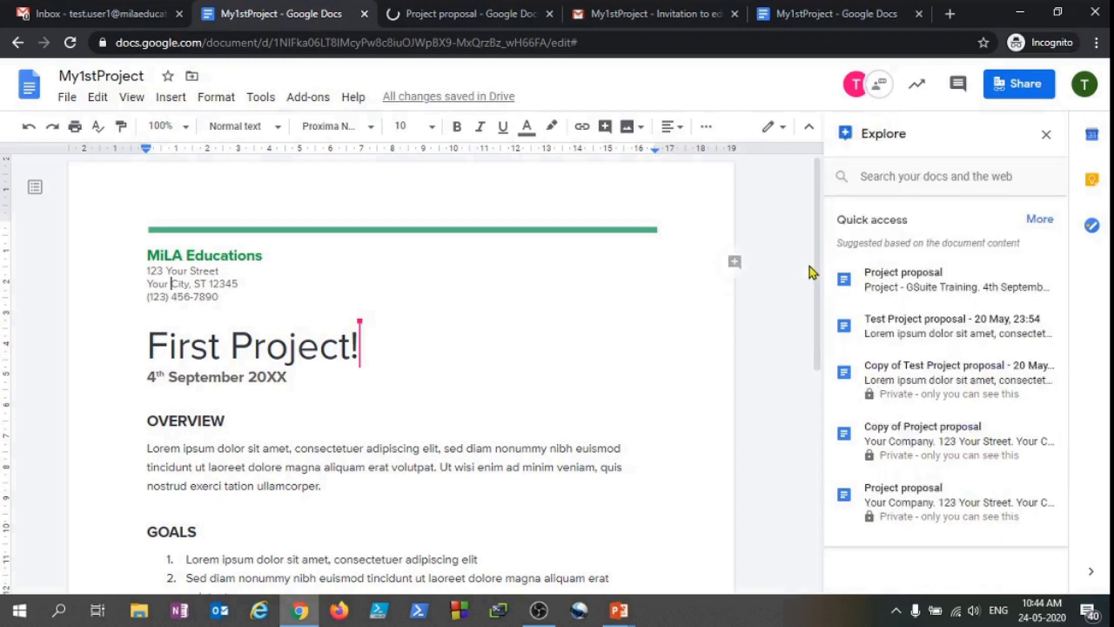
{"action": "left_click", "coordinate": [1046, 135]}
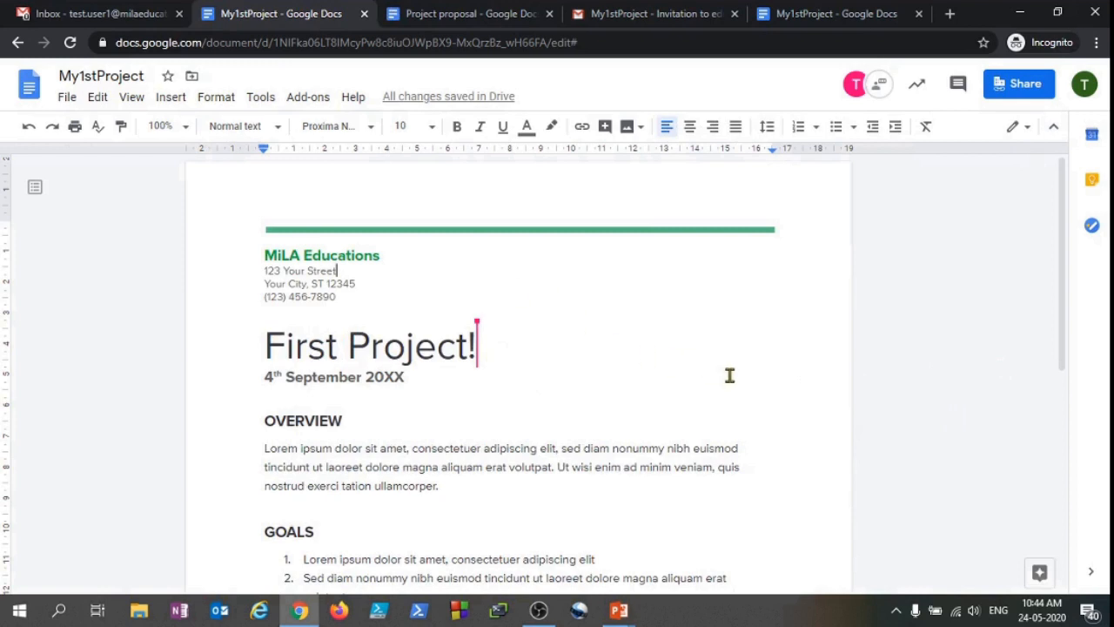
{"action": "left_click", "coordinate": [260, 97]}
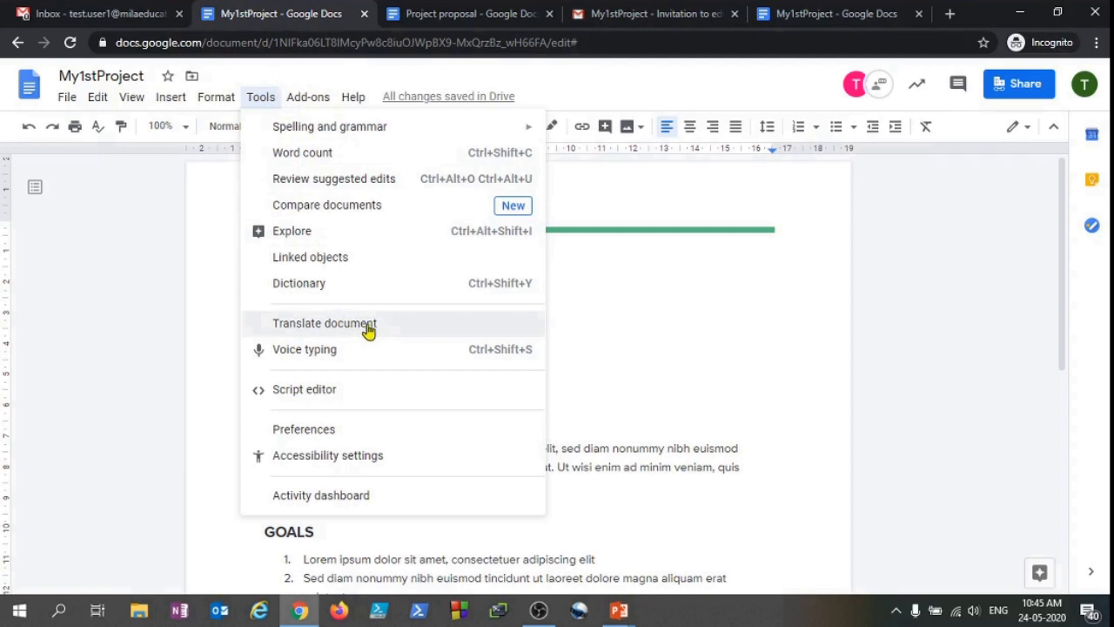
{"action": "left_click", "coordinate": [850, 302]}
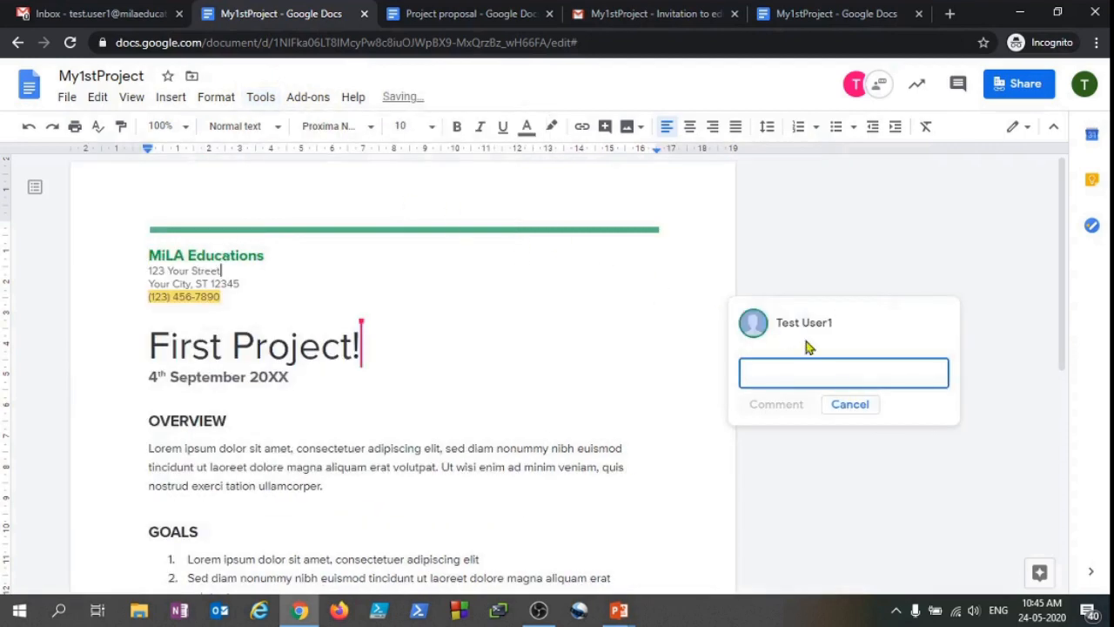
{"action": "left_click", "coordinate": [860, 406]}
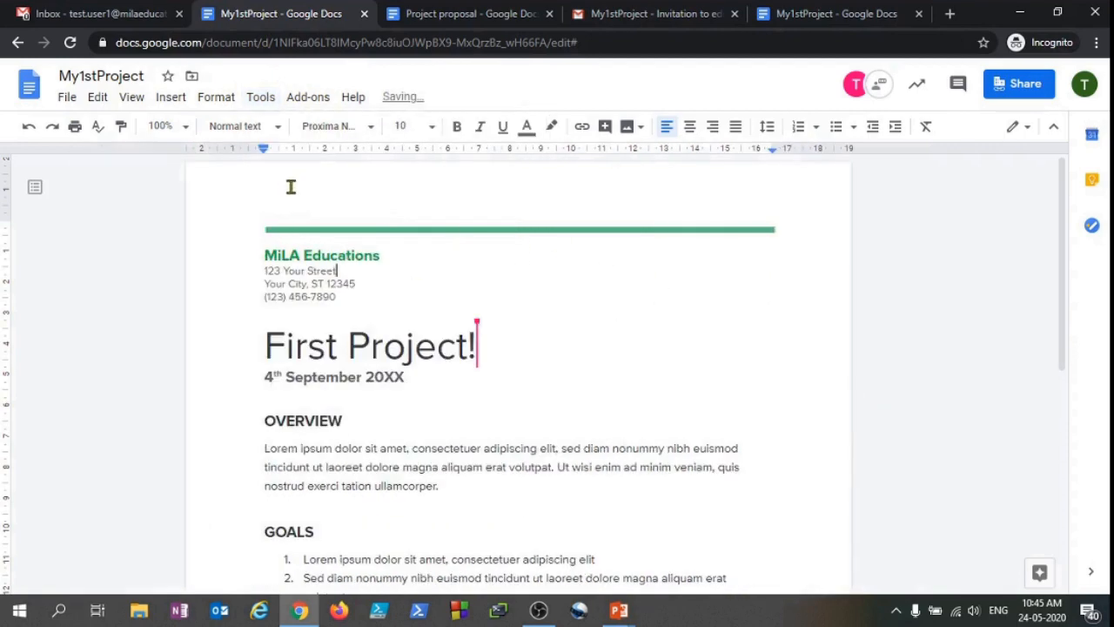
- Add the line "HI, Are you working on the project I assigned you last night?" above the MiLA Educations heading
{"action": "left_click", "coordinate": [256, 226]}
{"action": "type", "text": "Hi, A"}
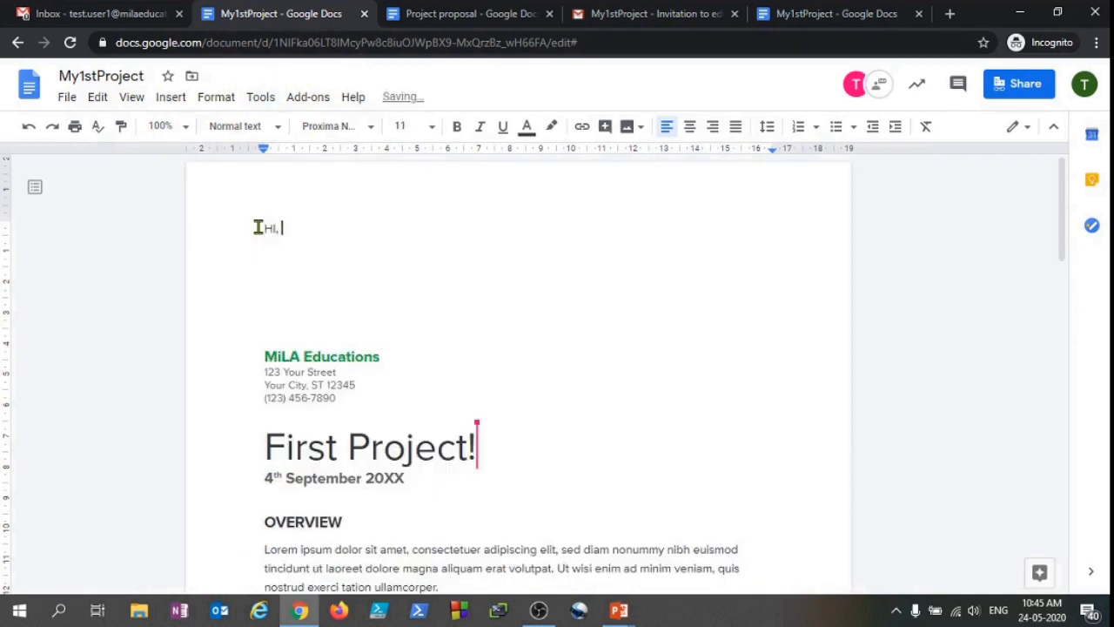
{"action": "type", "text": "re you working on the "}
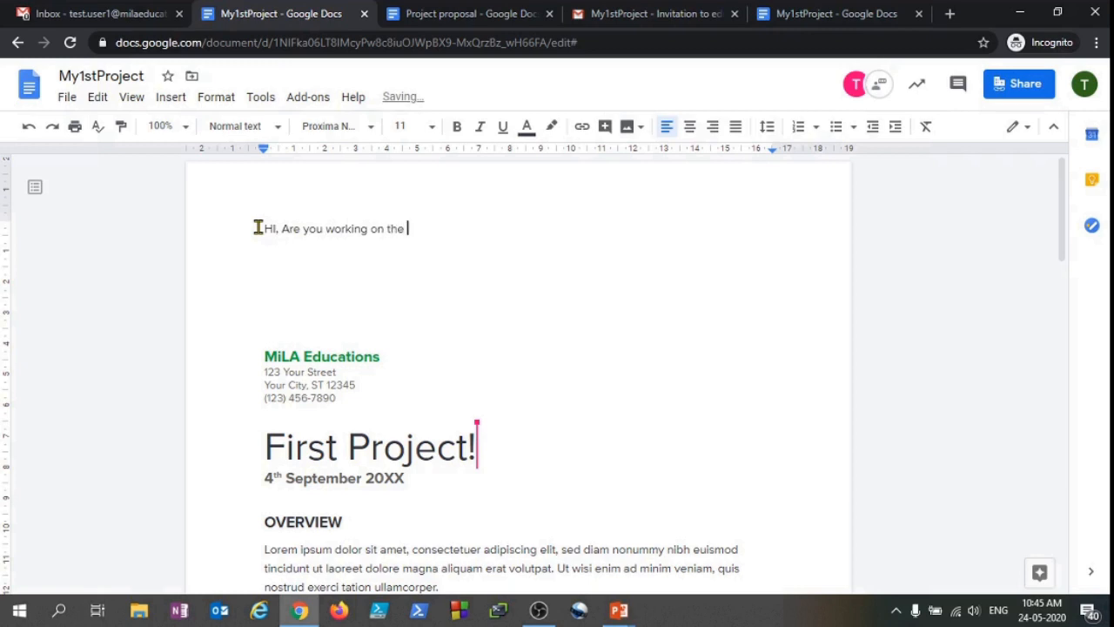
{"action": "type", "text": "project I assigned you"}
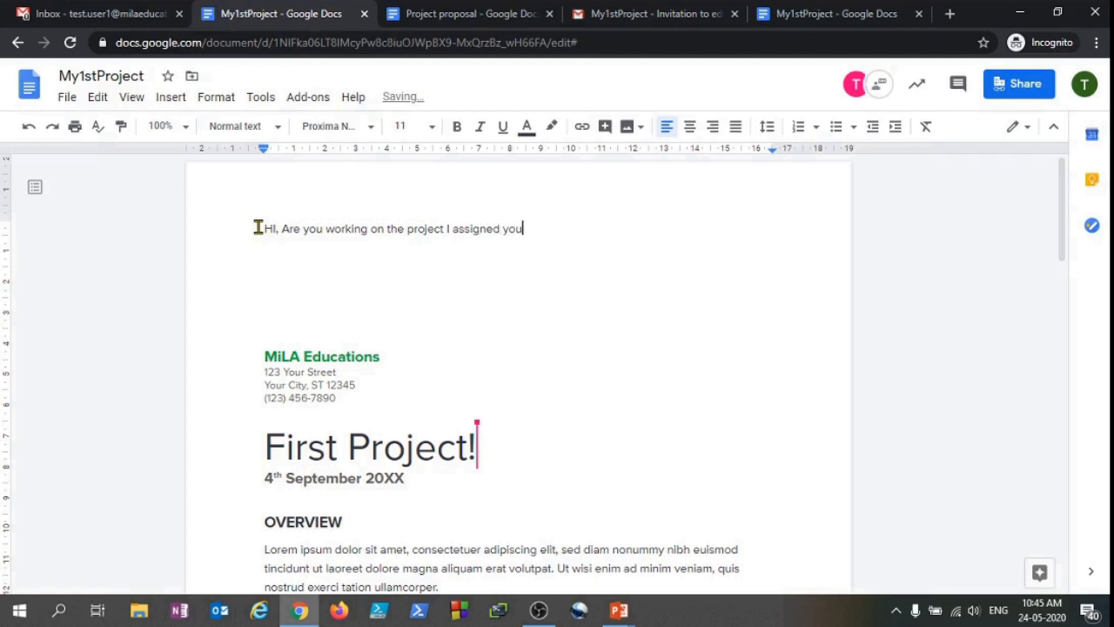
{"action": "type", "text": " last night?"}
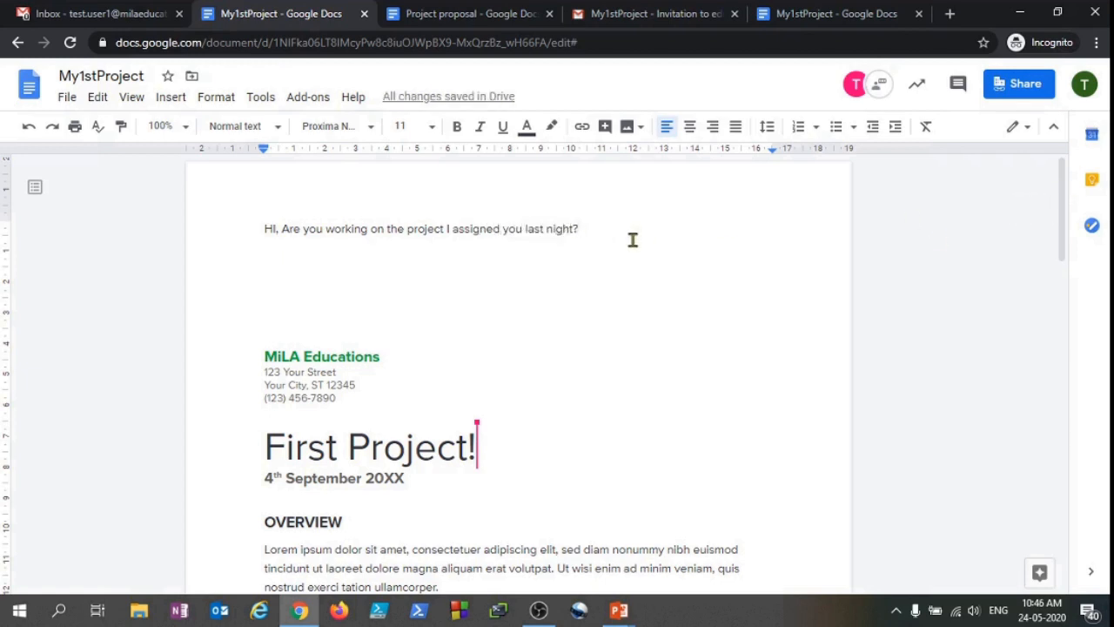
{"action": "left_click_drag", "start_coordinate": [595, 228], "coordinate": [226, 231]}
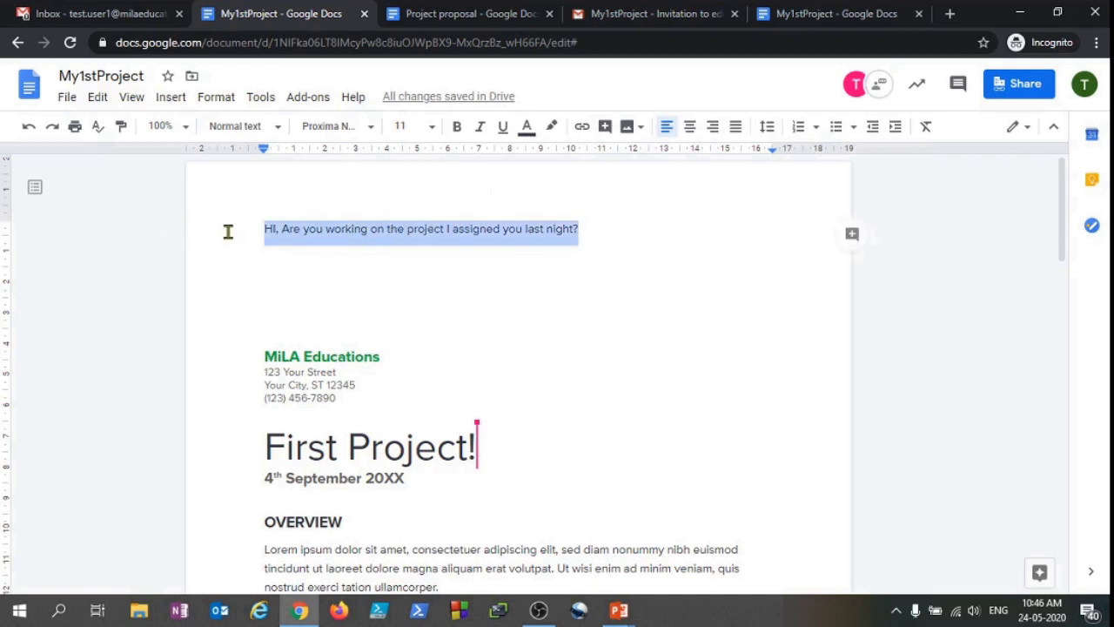
{"action": "left_click", "coordinate": [272, 228]}
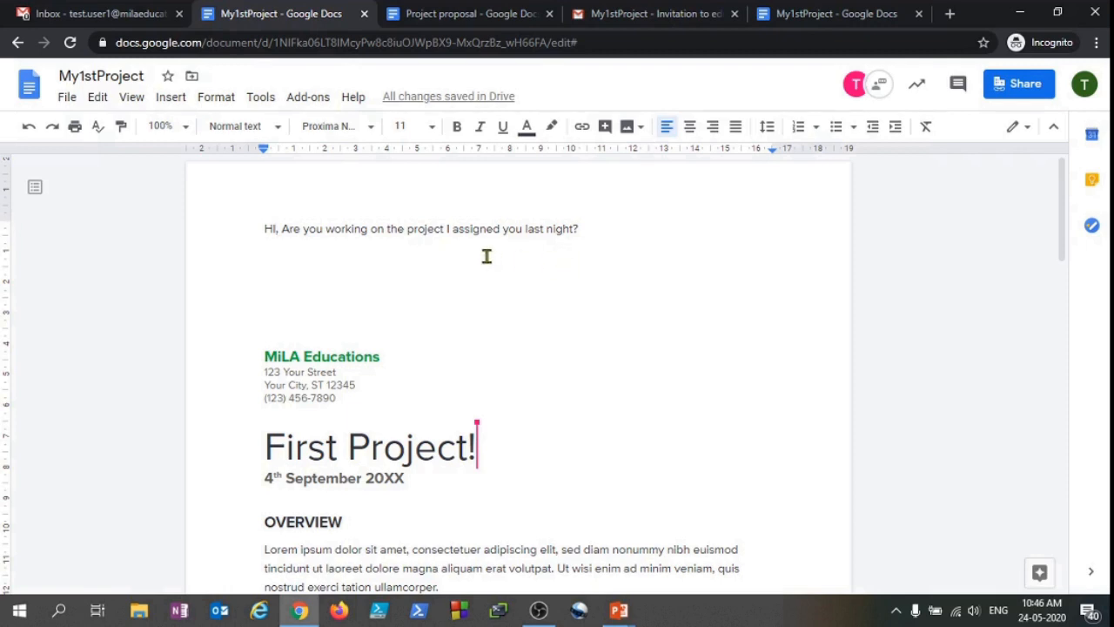
- Create a Hindi translation of the document as a new file titled "Translated copy of My1stProject"
{"action": "left_click", "coordinate": [260, 98]}
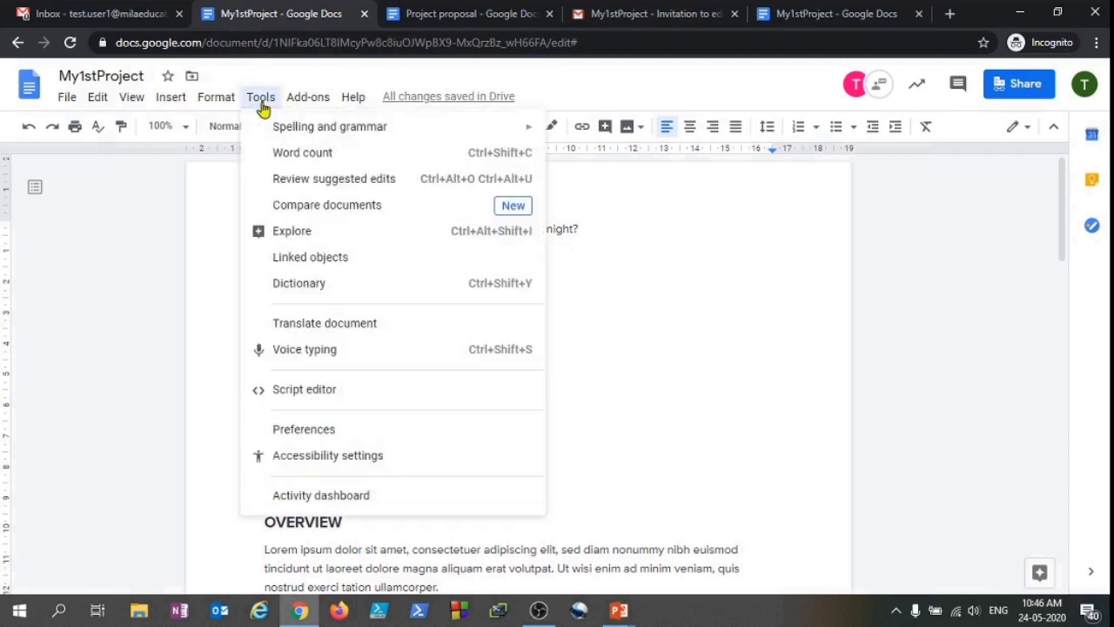
{"action": "left_click", "coordinate": [325, 324]}
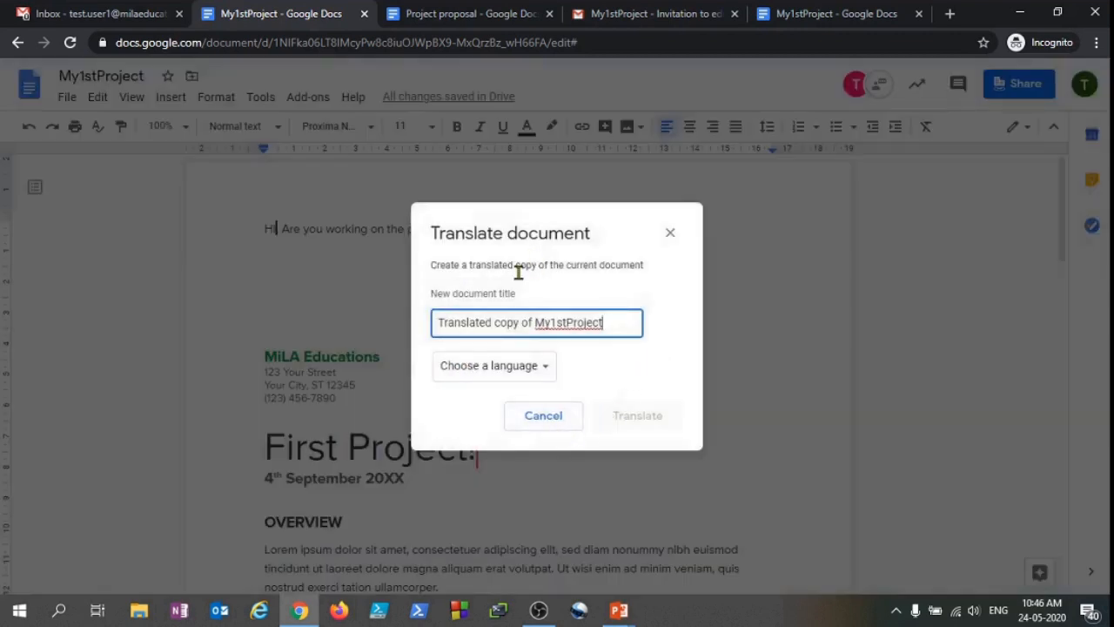
{"action": "left_click_drag", "start_coordinate": [627, 326], "coordinate": [355, 319]}
{"action": "left_click", "coordinate": [492, 318]}
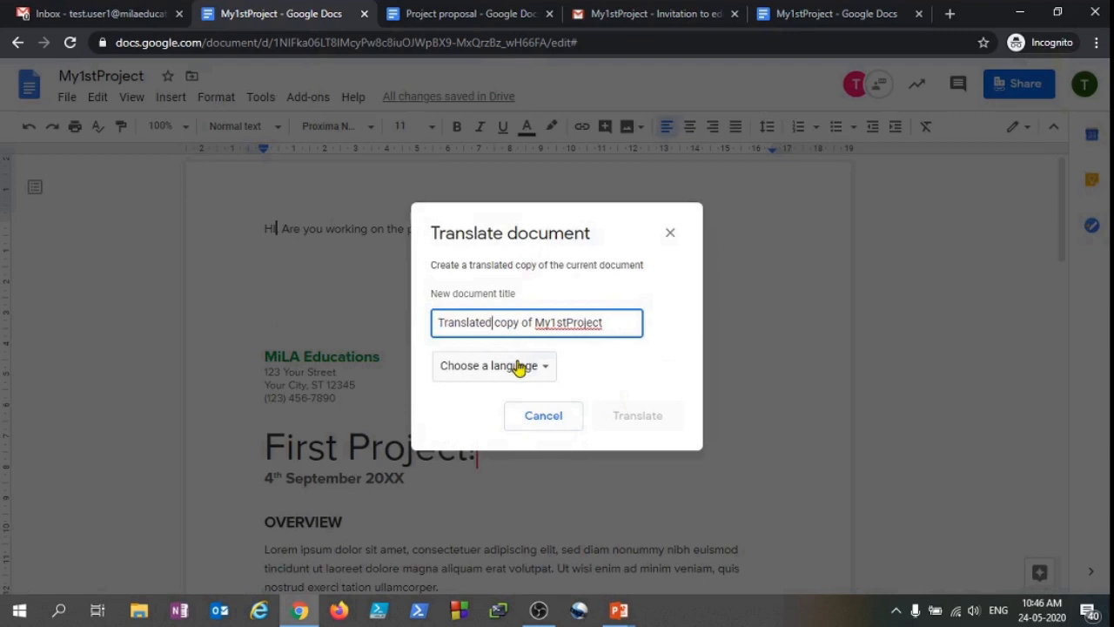
{"action": "left_click", "coordinate": [514, 365]}
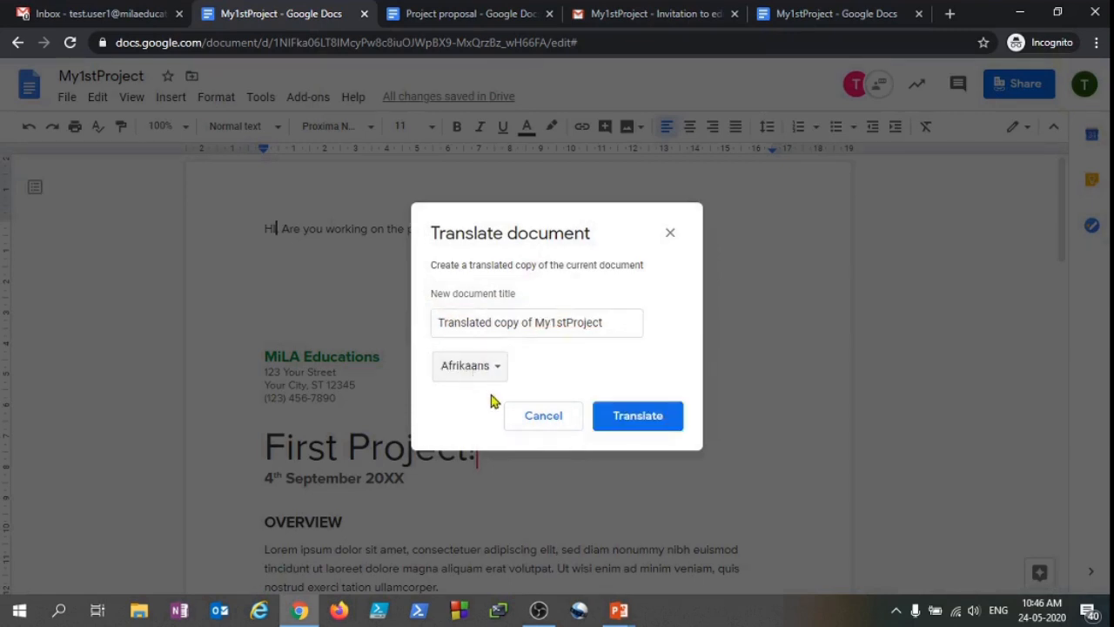
{"action": "left_click", "coordinate": [482, 365]}
{"action": "scroll", "coordinate": [511, 461], "scroll_direction": "down", "scroll_amount": 1}
{"action": "scroll", "coordinate": [512, 461], "scroll_direction": "down", "scroll_amount": 5}
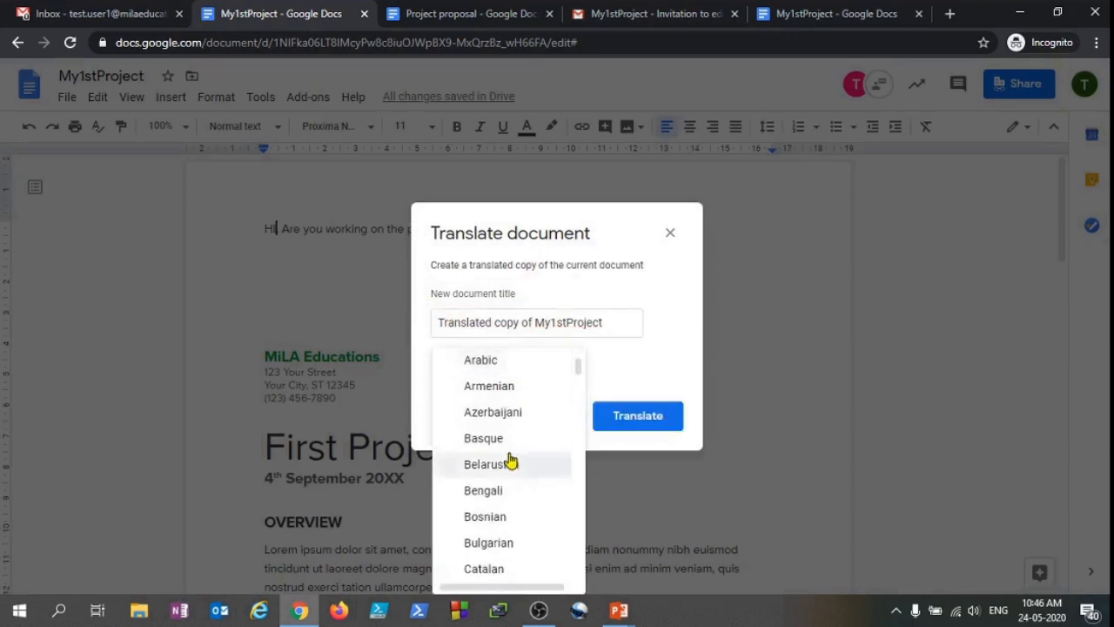
{"action": "scroll", "coordinate": [512, 462], "scroll_direction": "down", "scroll_amount": 7}
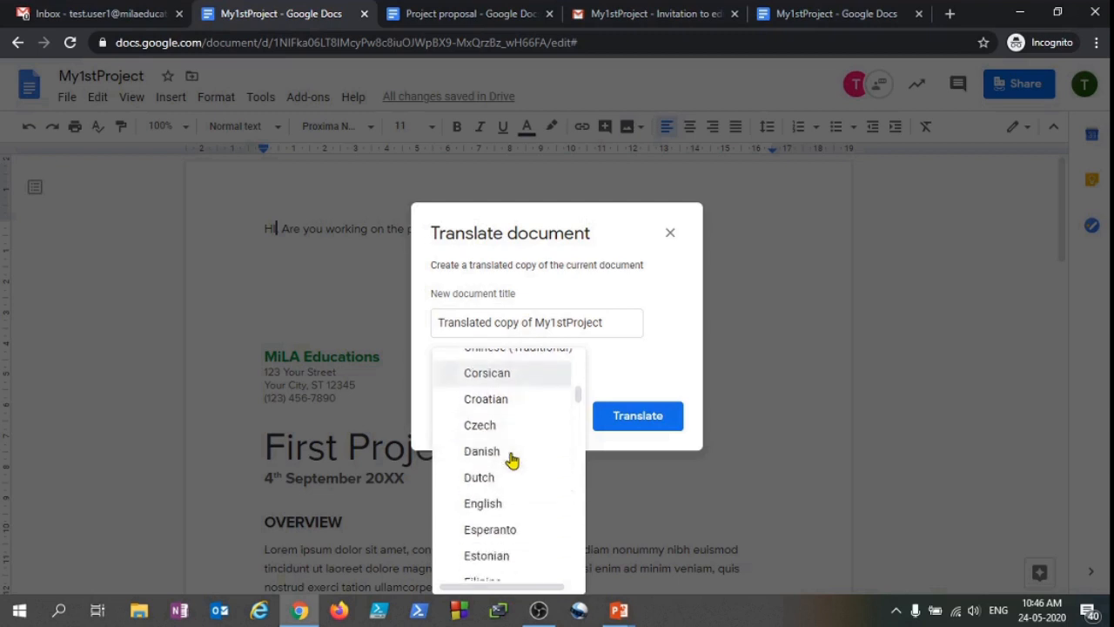
{"action": "scroll", "coordinate": [512, 462], "scroll_direction": "down", "scroll_amount": 8}
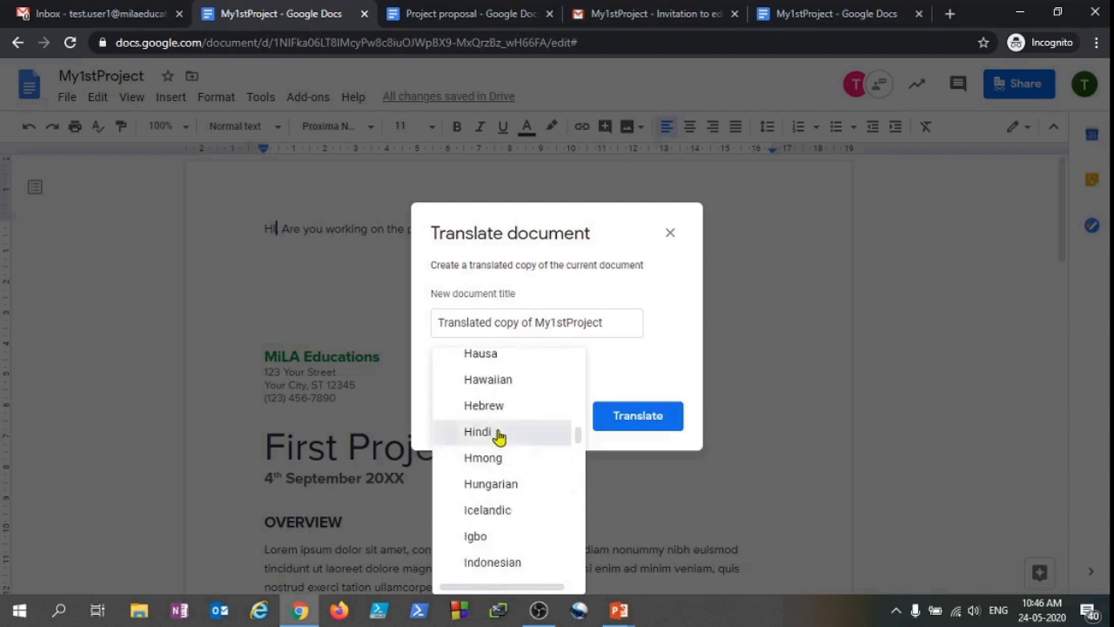
{"action": "left_click", "coordinate": [495, 431]}
{"action": "left_click", "coordinate": [644, 417]}
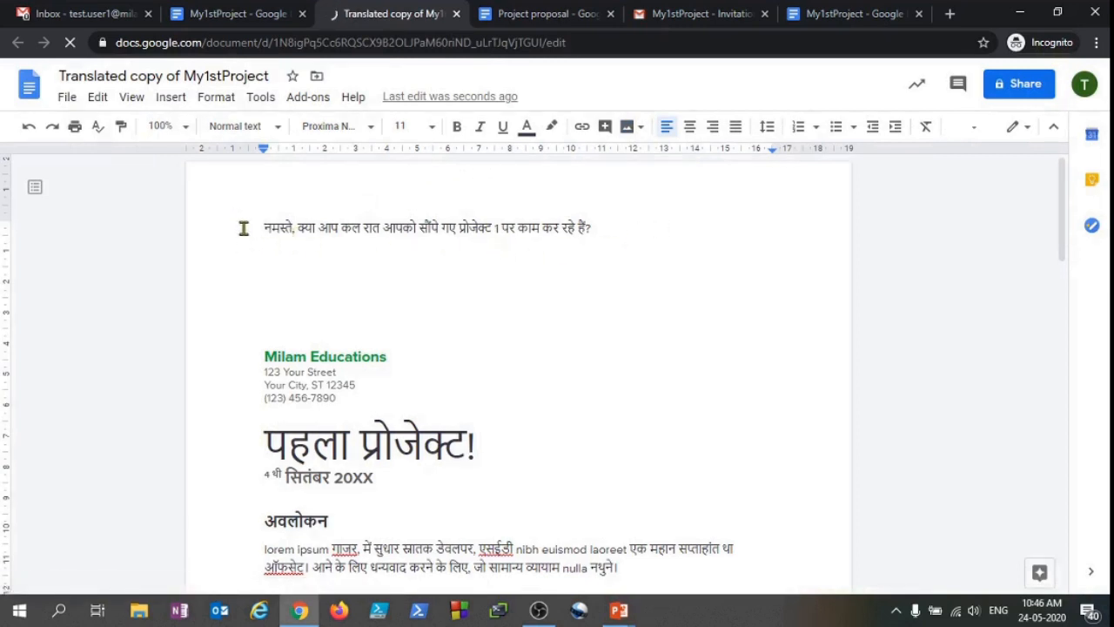
- Highlight the translated opening line in the Hindi copy to examine its wording
{"action": "left_click_drag", "start_coordinate": [266, 228], "coordinate": [628, 221]}
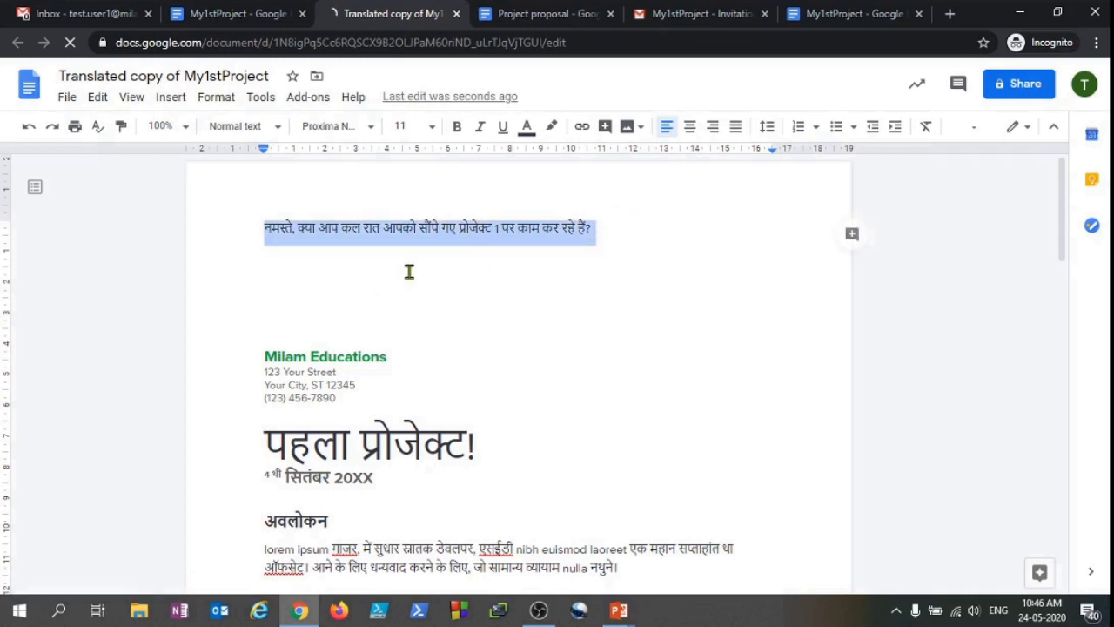
{"action": "left_click", "coordinate": [353, 276]}
{"action": "left_click_drag", "start_coordinate": [266, 235], "coordinate": [584, 226]}
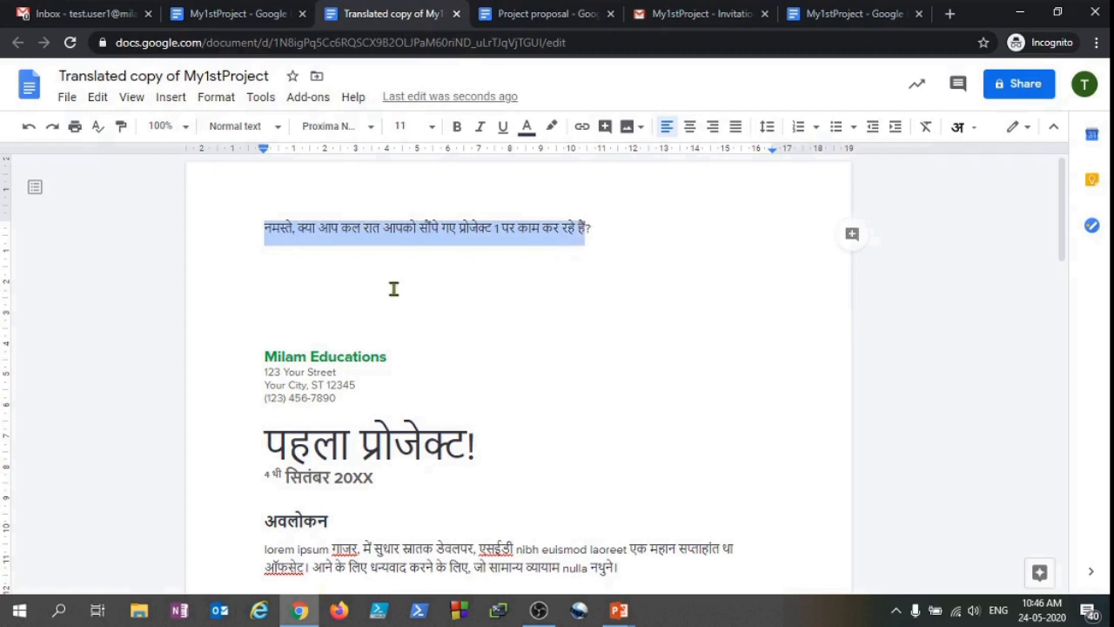
{"action": "left_click_drag", "start_coordinate": [280, 228], "coordinate": [657, 227]}
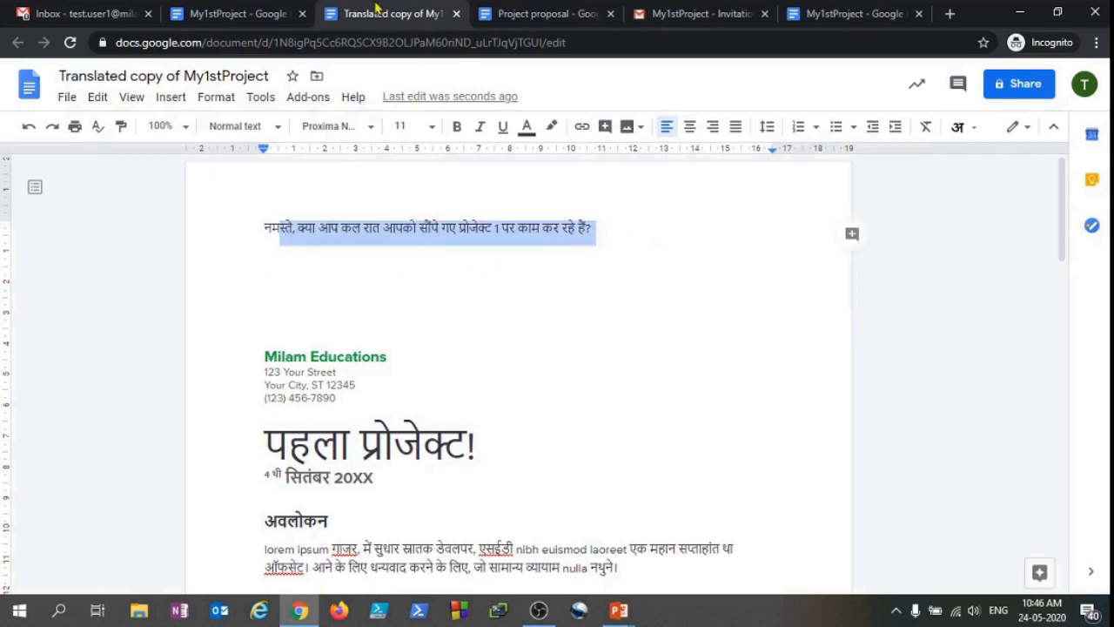
- Return to My1stProject, turn on Voice typing and allow the site to use the microphone
{"action": "left_click", "coordinate": [231, 13]}
{"action": "left_click", "coordinate": [263, 98]}
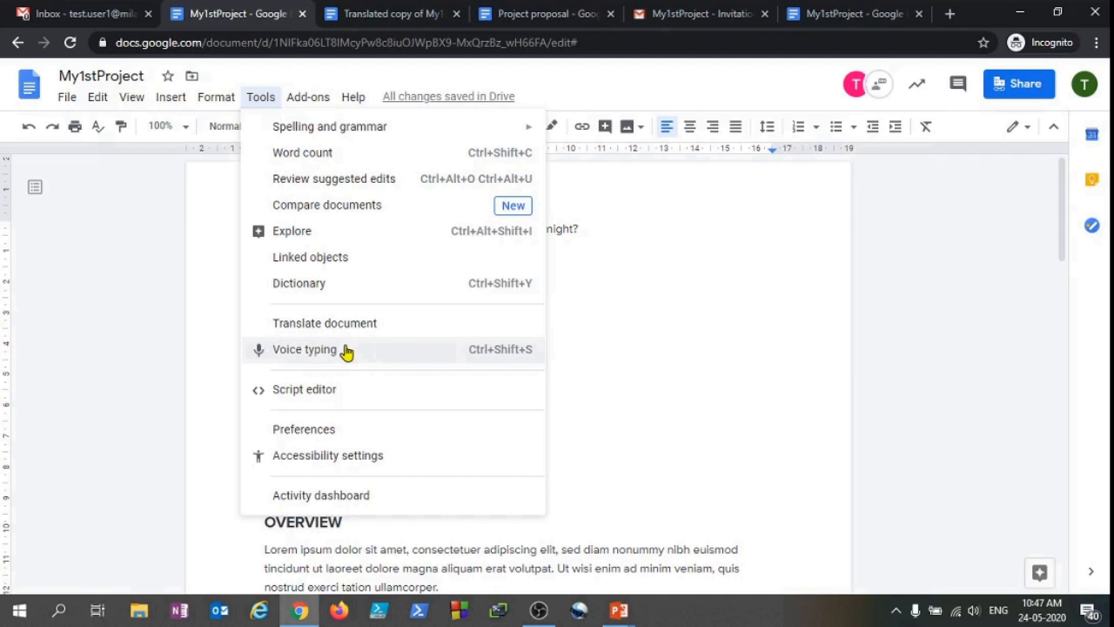
{"action": "left_click", "coordinate": [266, 351]}
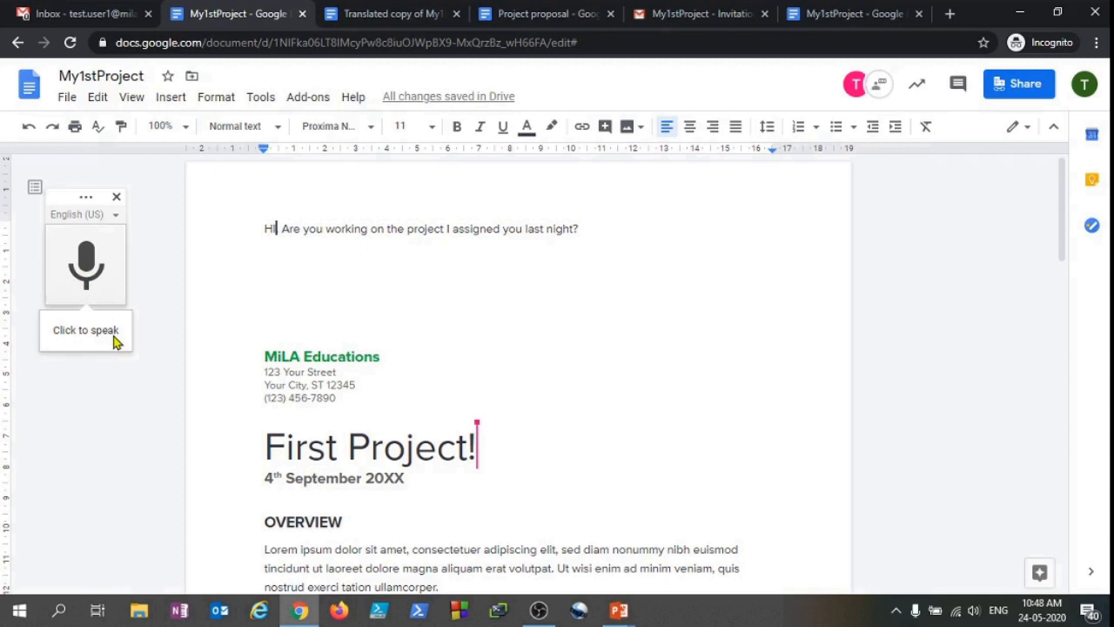
{"action": "left_click", "coordinate": [87, 261]}
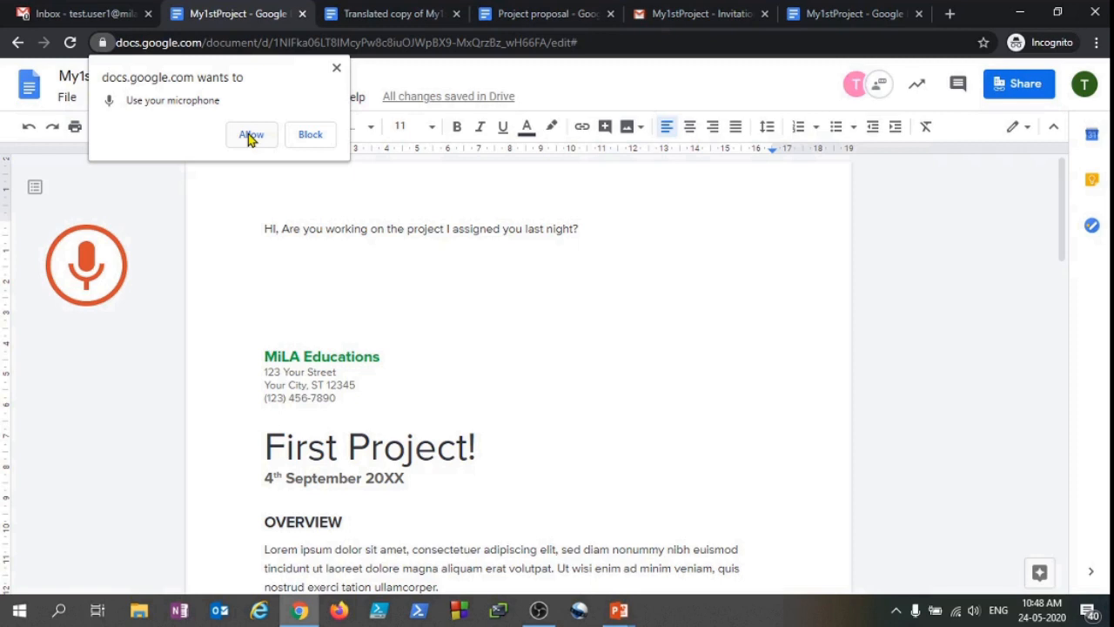
{"action": "left_click", "coordinate": [251, 137]}
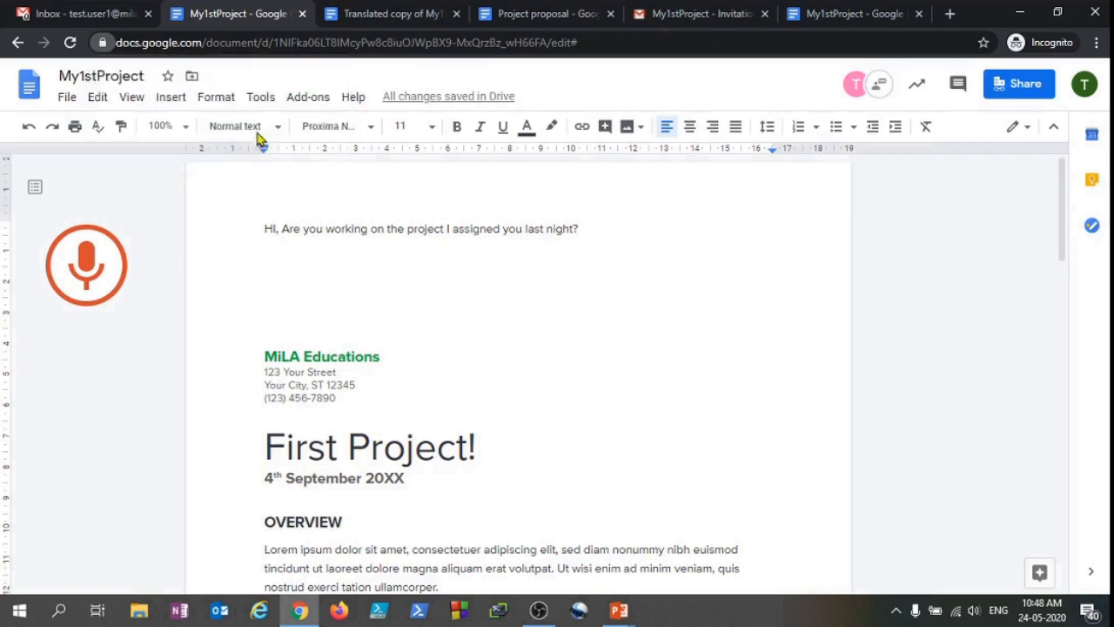
- Dictate "This project is really critical and I want to to set the deadline for tomorrow." two lines below the opening line, ending with a line break
{"action": "left_click", "coordinate": [631, 230]}
{"action": "key", "text": "Return"}
{"action": "key", "text": "Return"}
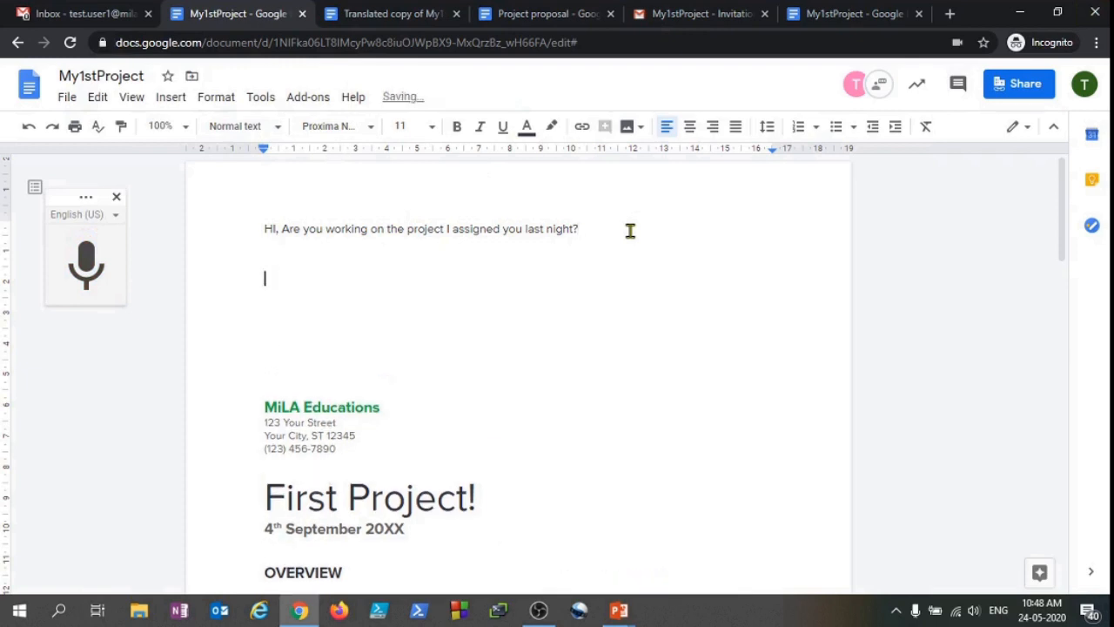
{"action": "left_click", "coordinate": [105, 265]}
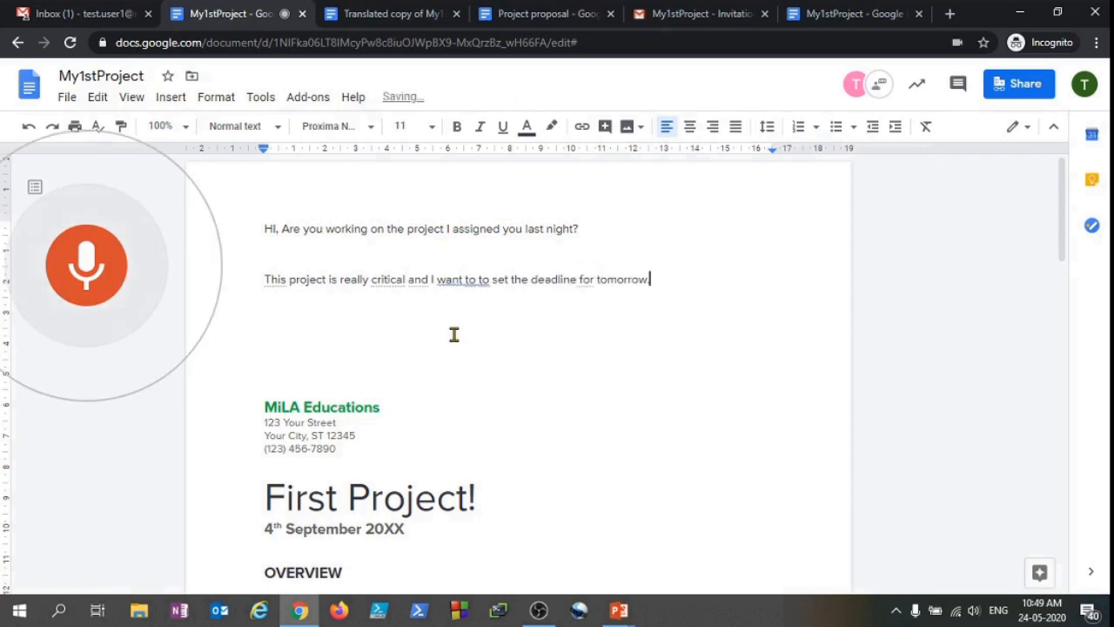
{"action": "key", "text": "Return"}
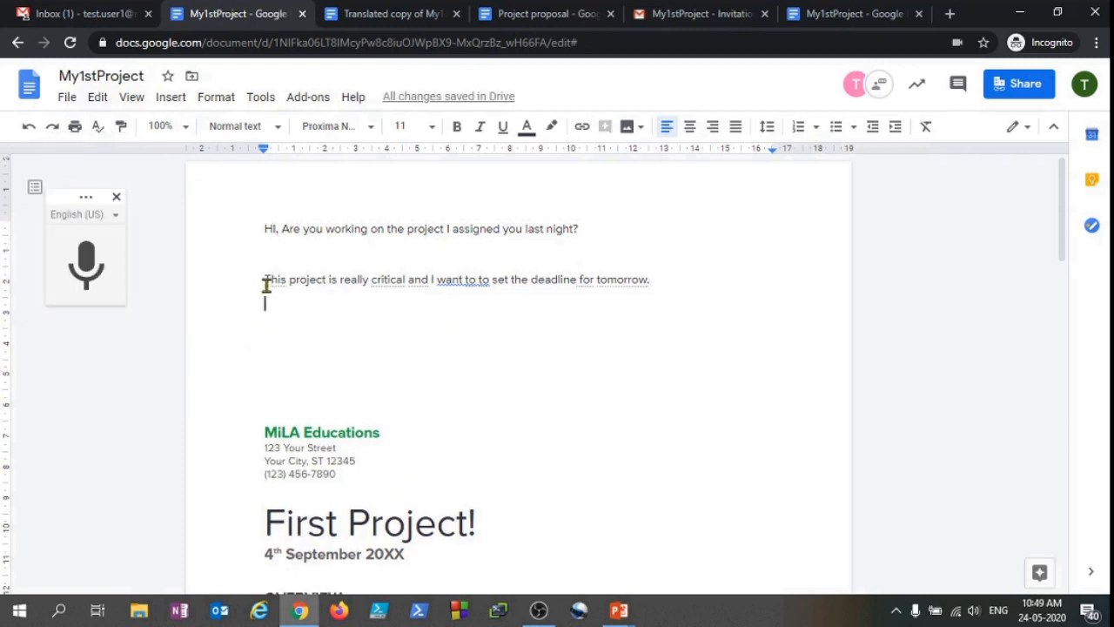
- Highlight the dictated sentence to check its wording
{"action": "left_click_drag", "start_coordinate": [265, 279], "coordinate": [665, 279]}
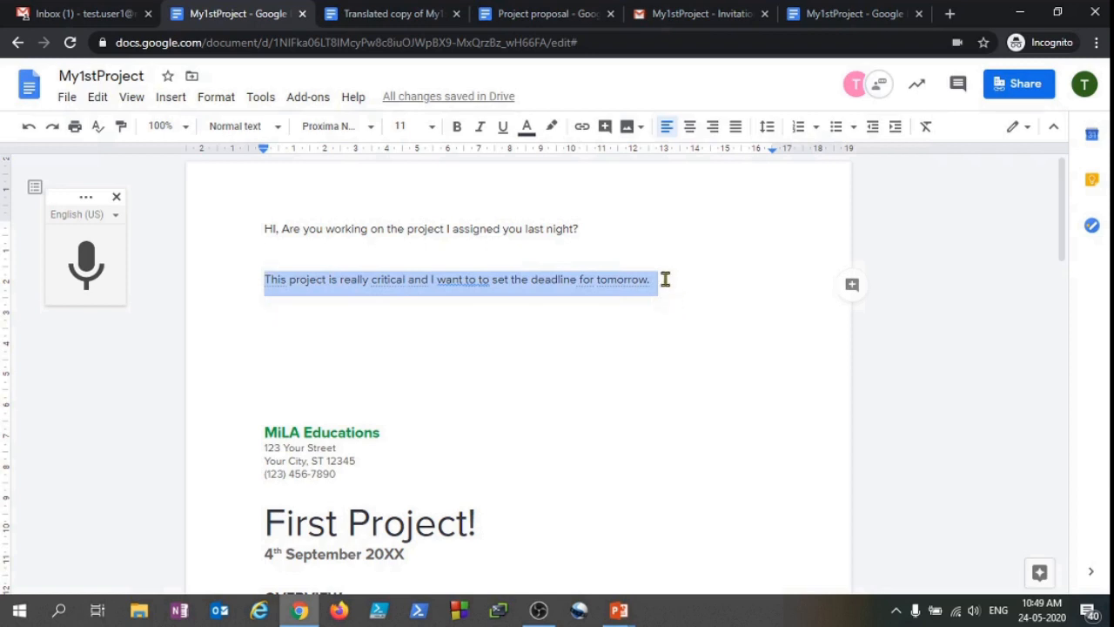
{"action": "left_click", "coordinate": [354, 304]}
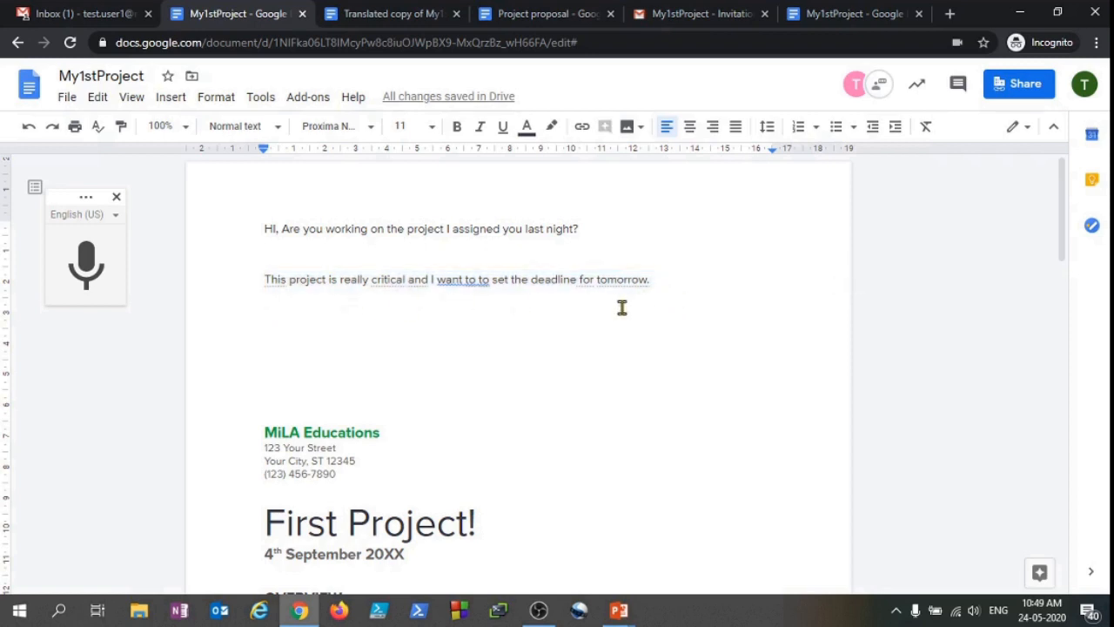
{"action": "left_click_drag", "start_coordinate": [664, 281], "coordinate": [258, 269]}
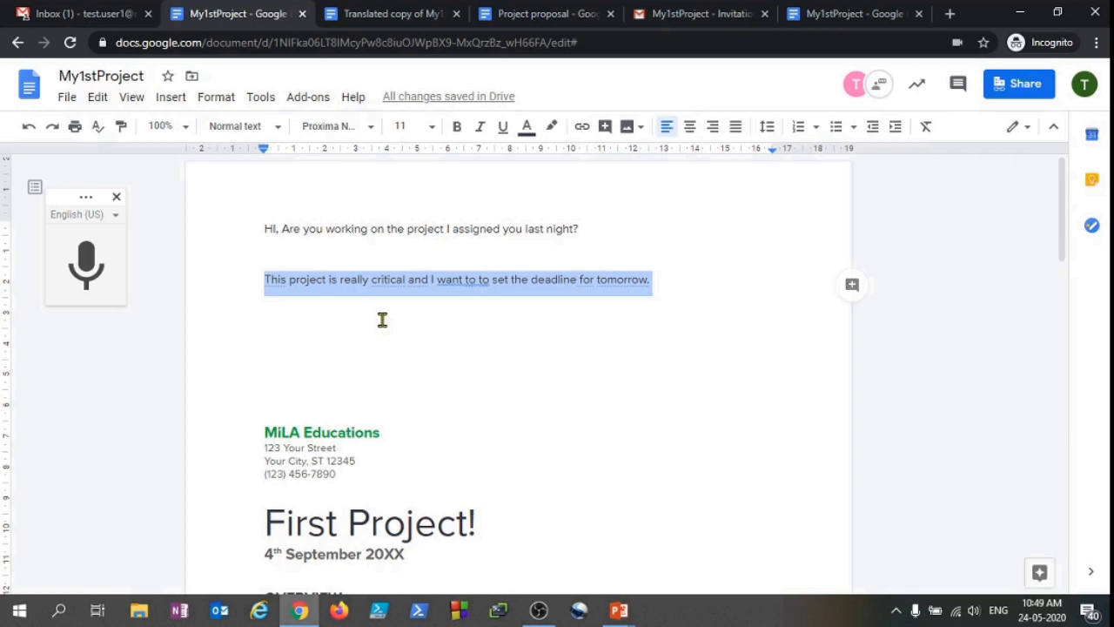
{"action": "left_click", "coordinate": [682, 273]}
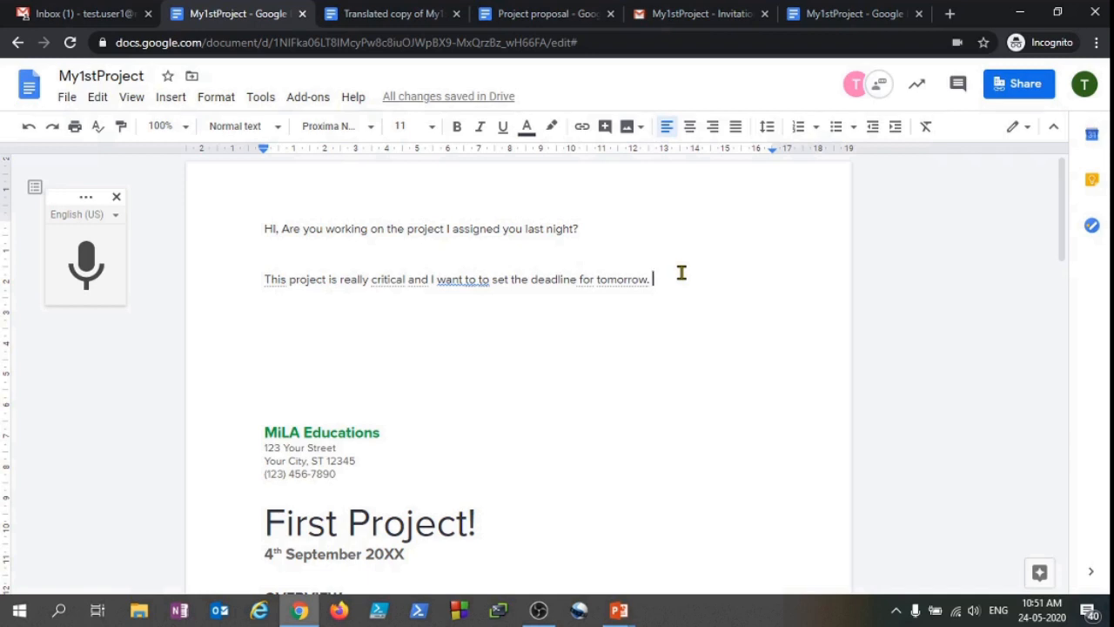
{"action": "left_click", "coordinate": [264, 99]}
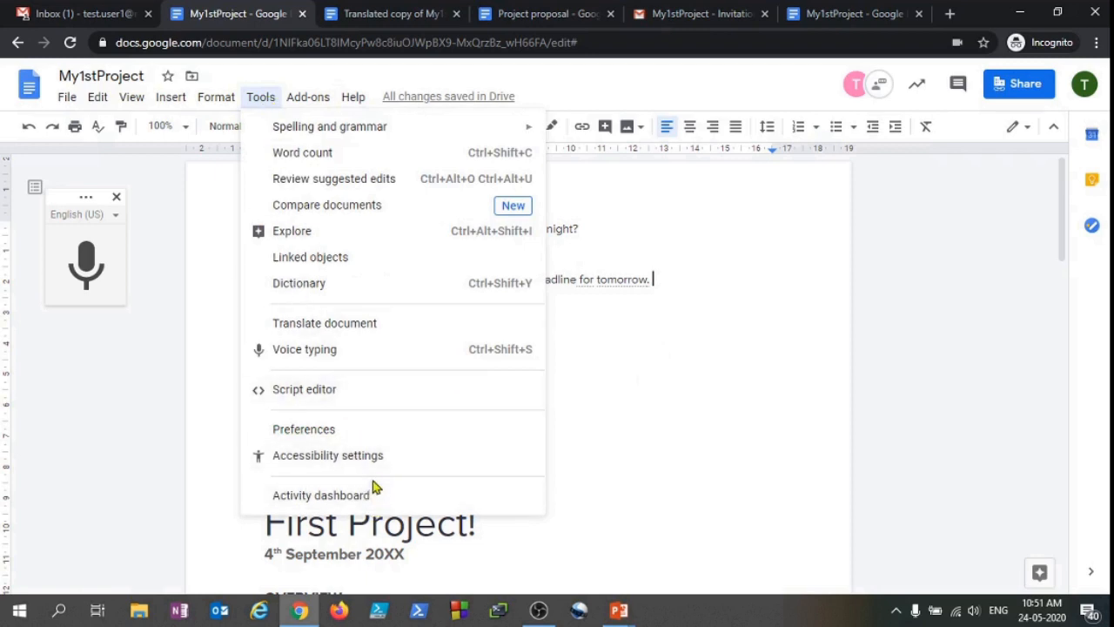
{"action": "left_click", "coordinate": [770, 266]}
{"action": "left_click", "coordinate": [535, 327]}
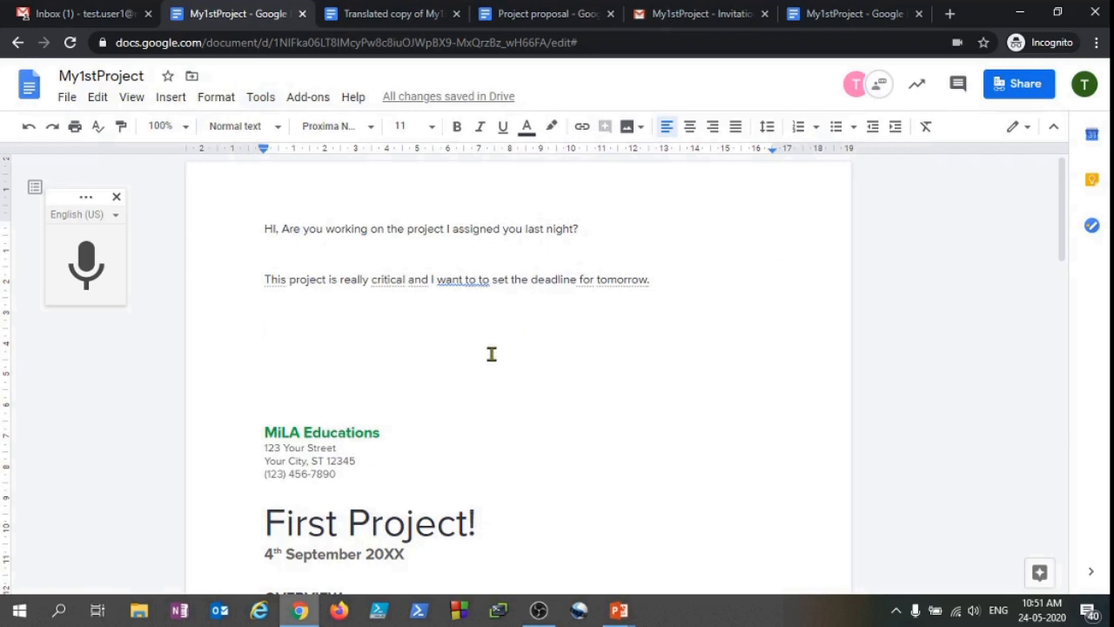
{"action": "left_click", "coordinate": [219, 99]}
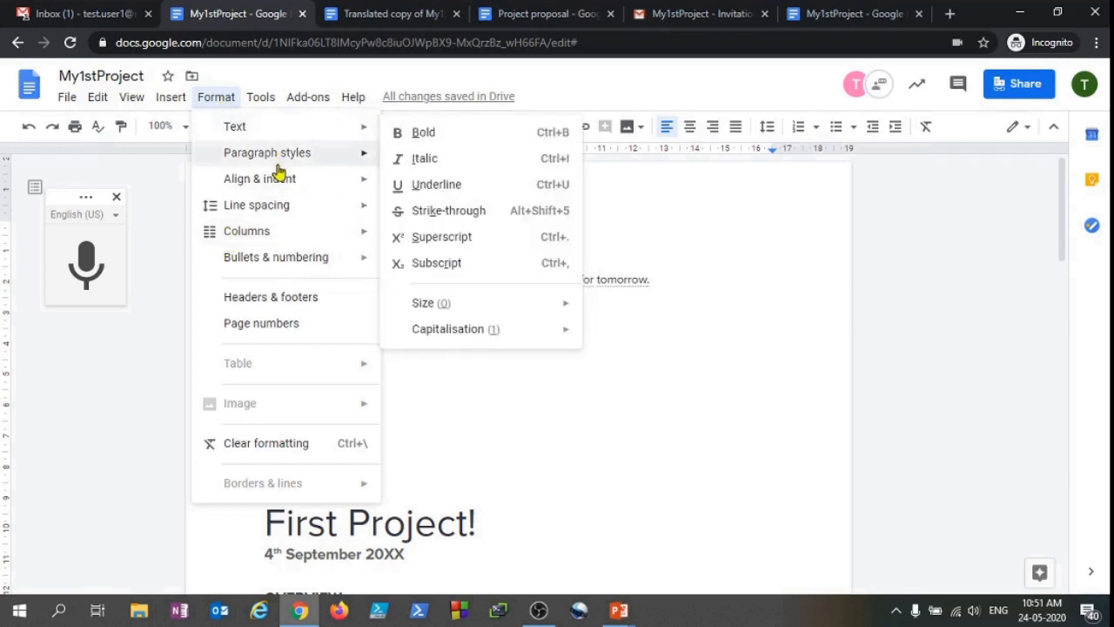
{"action": "mouse_move", "coordinate": [278, 171]}
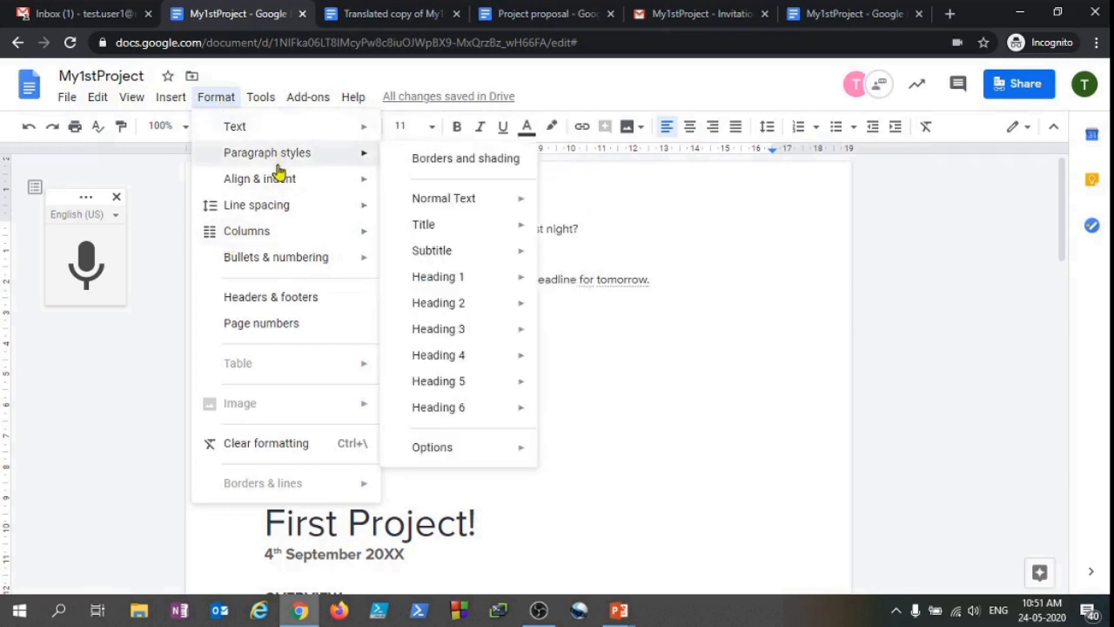
{"action": "mouse_move", "coordinate": [280, 128]}
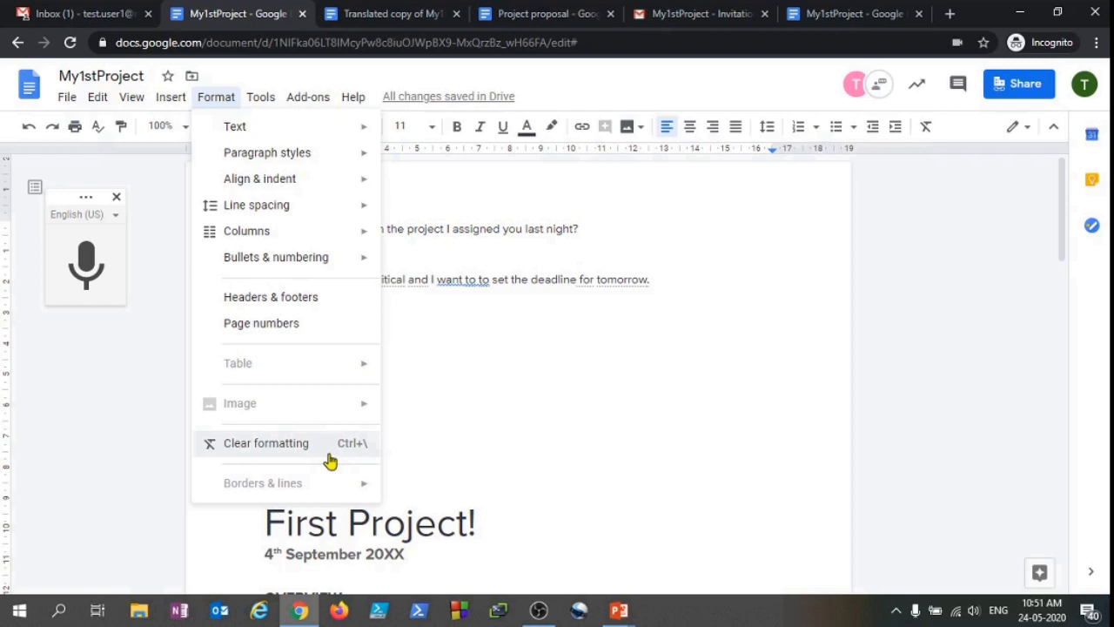
{"action": "left_click", "coordinate": [528, 383]}
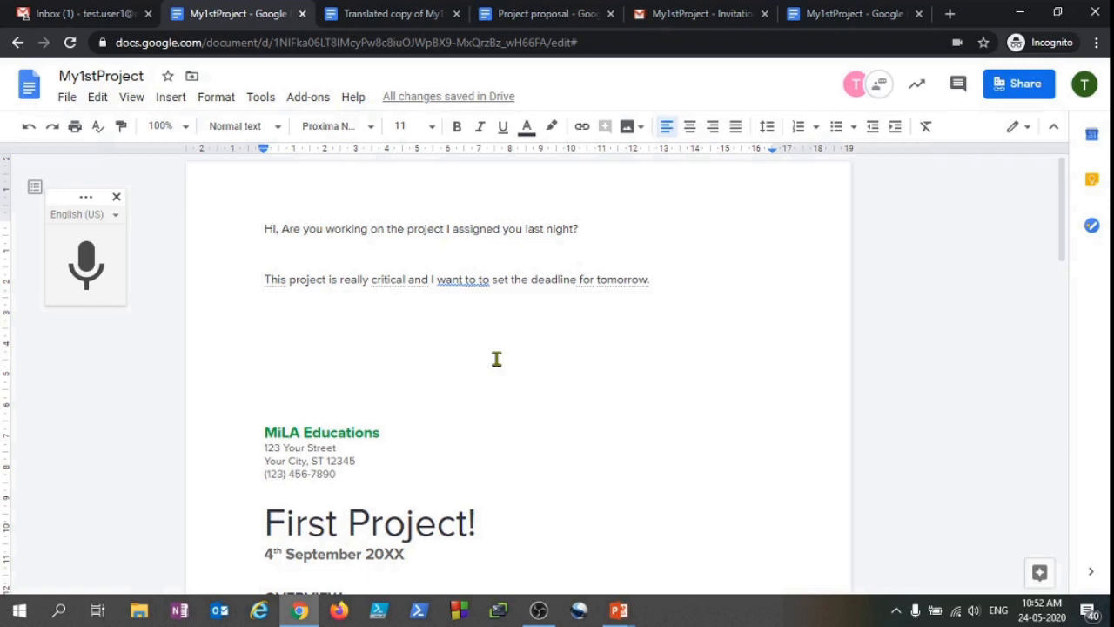
- Clear the formatting of the entire document and look over the affected text
{"action": "key", "text": "ctrl+a"}
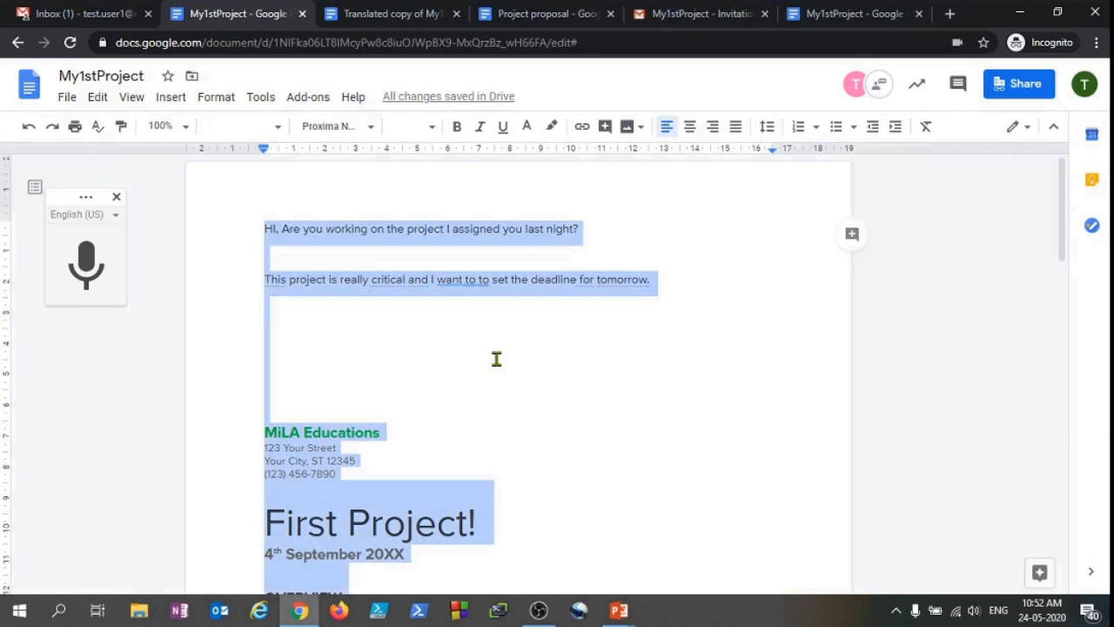
{"action": "left_click", "coordinate": [226, 98]}
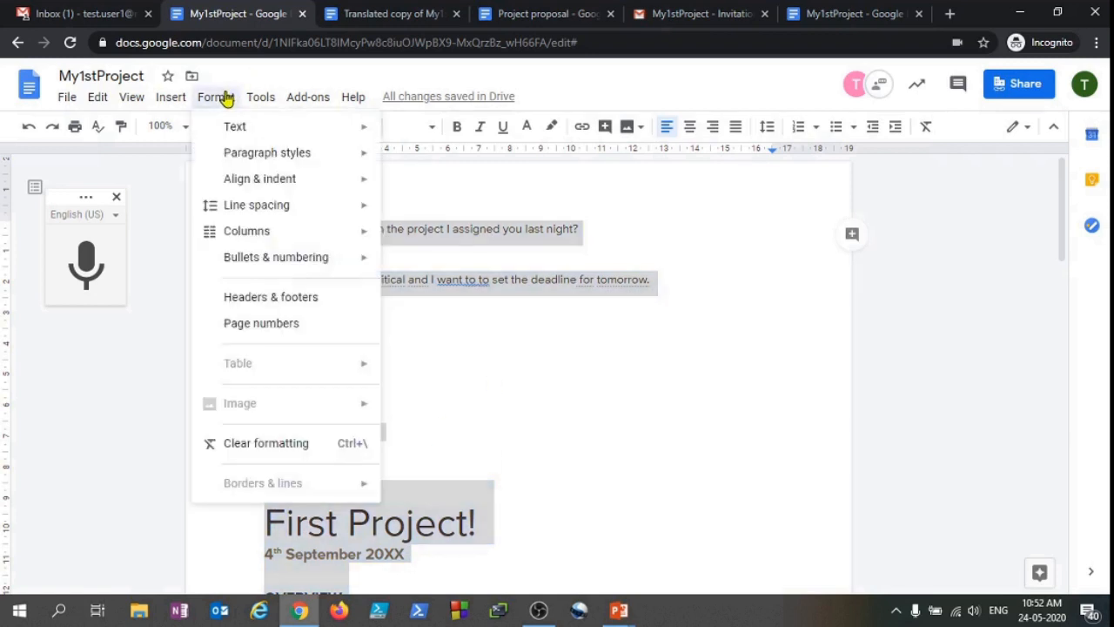
{"action": "left_click", "coordinate": [319, 448]}
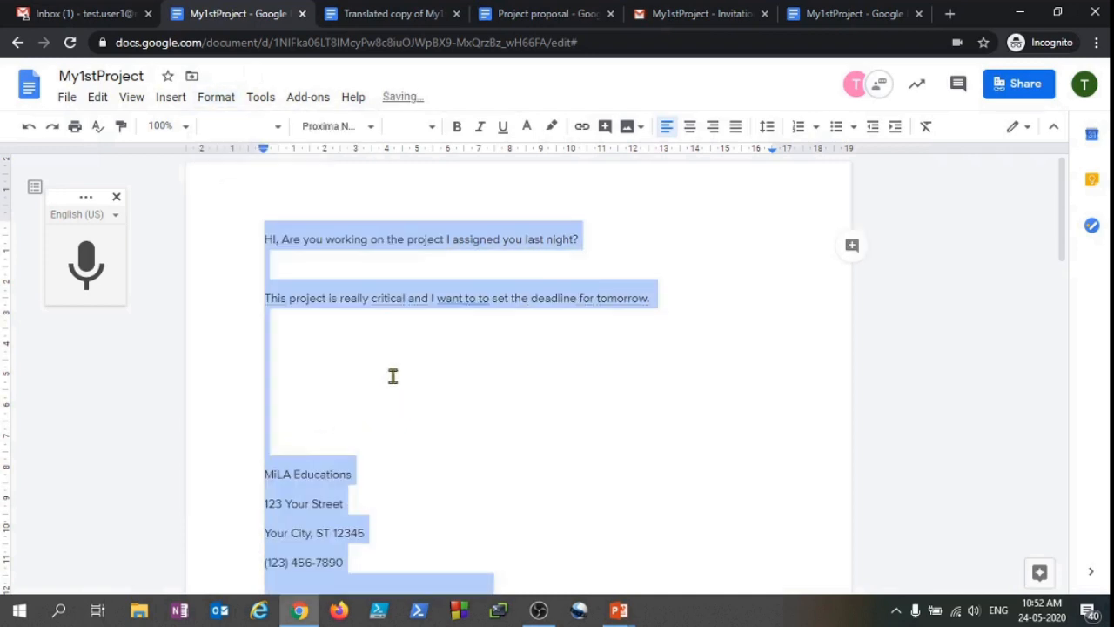
{"action": "left_click", "coordinate": [483, 383]}
{"action": "scroll", "coordinate": [521, 336], "scroll_direction": "down", "scroll_amount": 2}
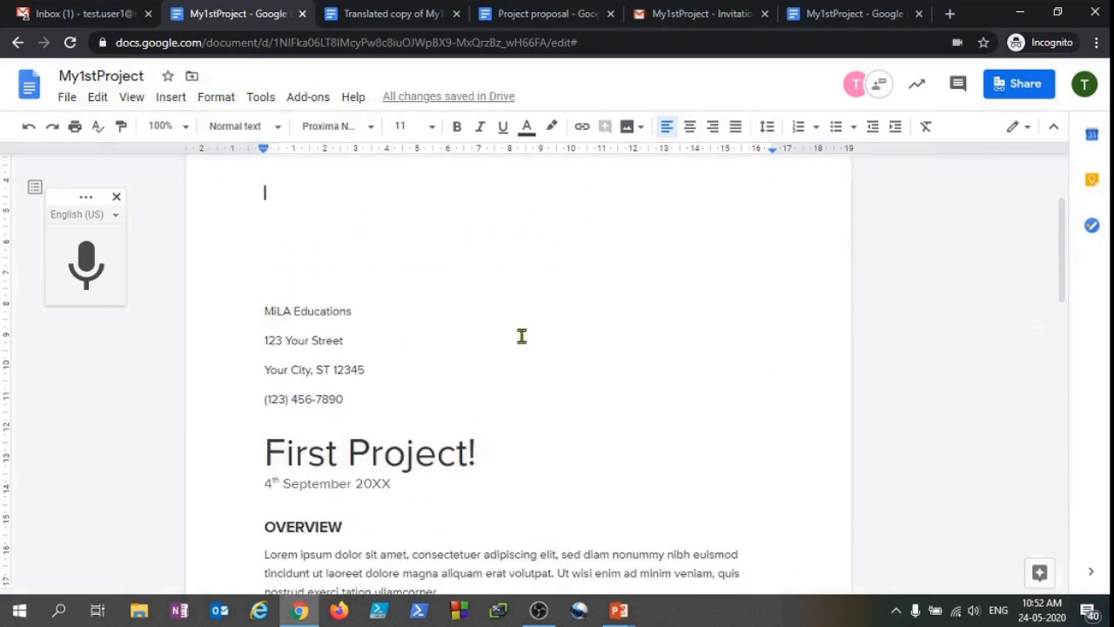
{"action": "scroll", "coordinate": [521, 336], "scroll_direction": "up", "scroll_amount": 2}
{"action": "left_click_drag", "start_coordinate": [259, 221], "coordinate": [553, 501]}
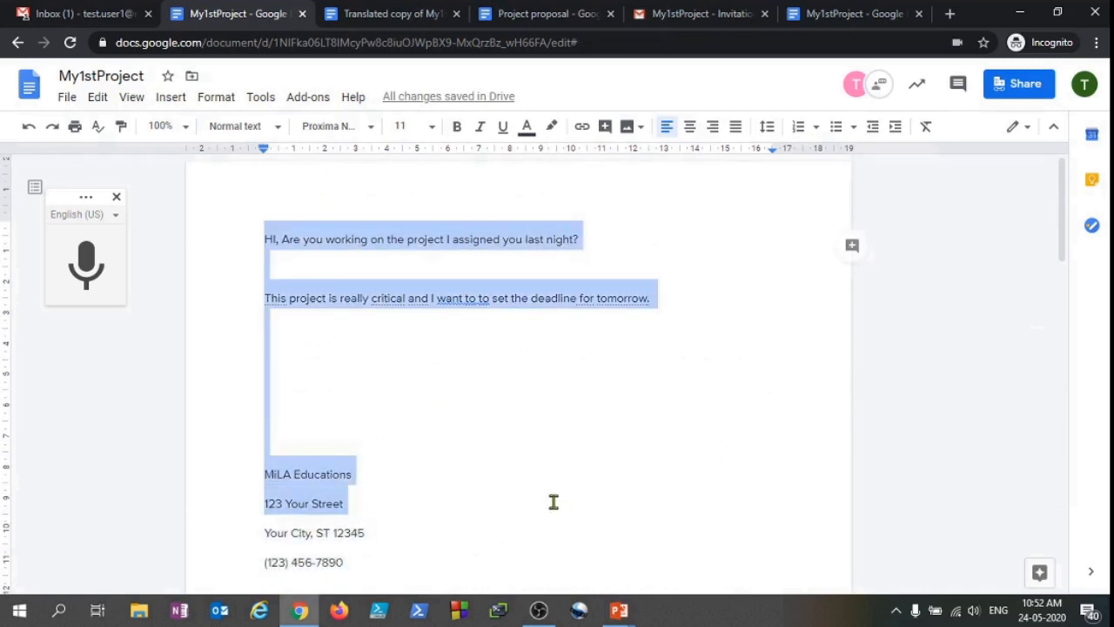
{"action": "left_click", "coordinate": [468, 431]}
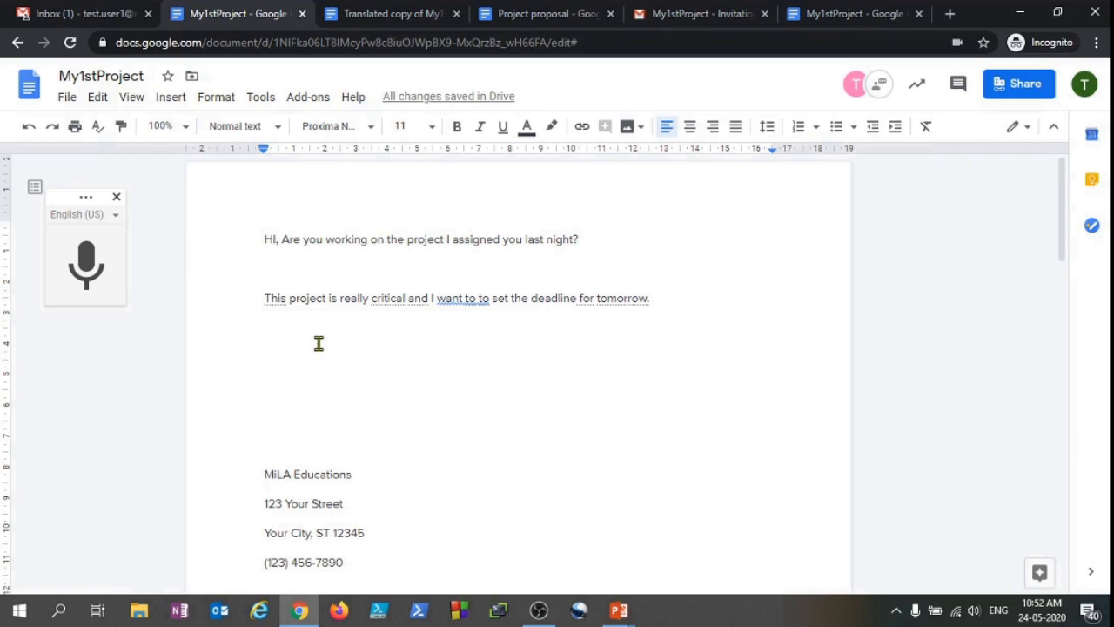
- Undo the clearing of the document's formatting and deselect the text
{"action": "key", "text": "ctrl+z"}
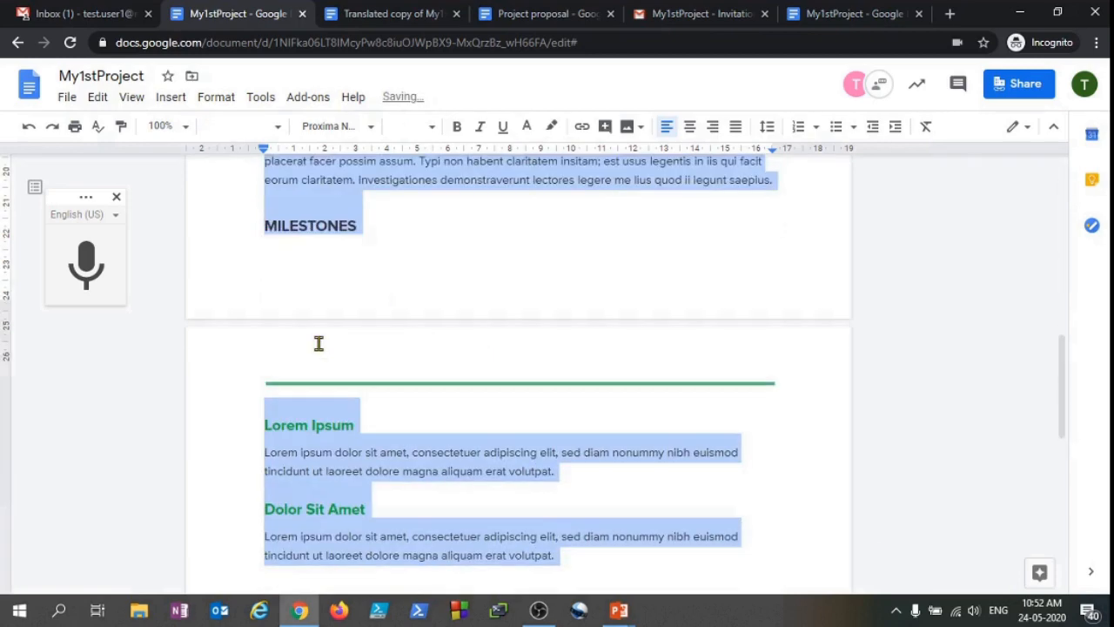
{"action": "key", "text": "ctrl+z"}
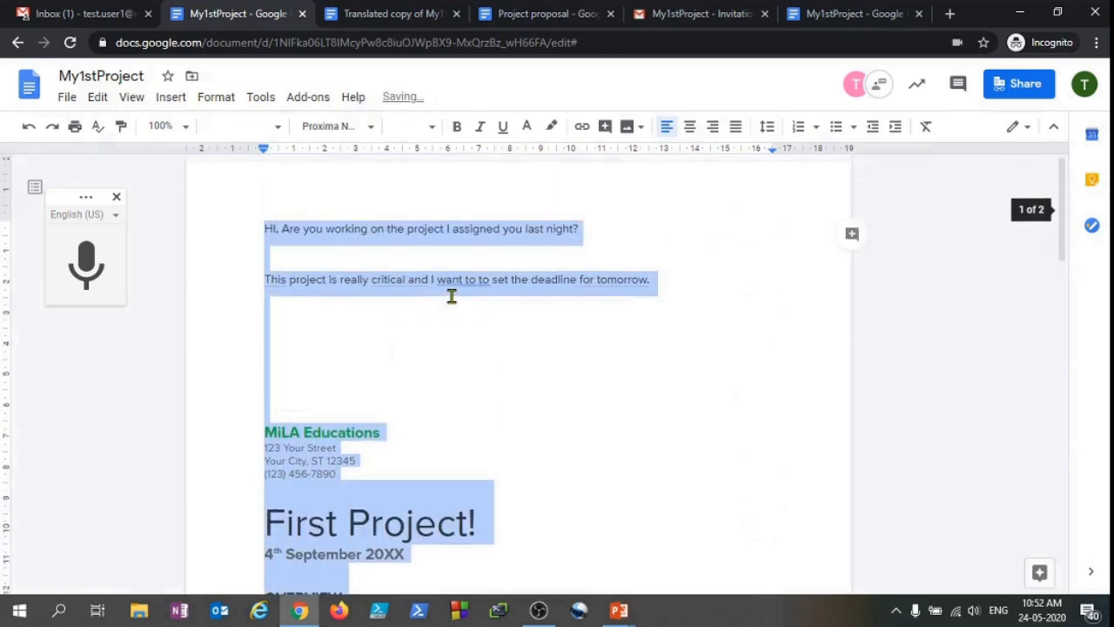
{"action": "left_click", "coordinate": [450, 288]}
{"action": "left_click", "coordinate": [356, 355]}
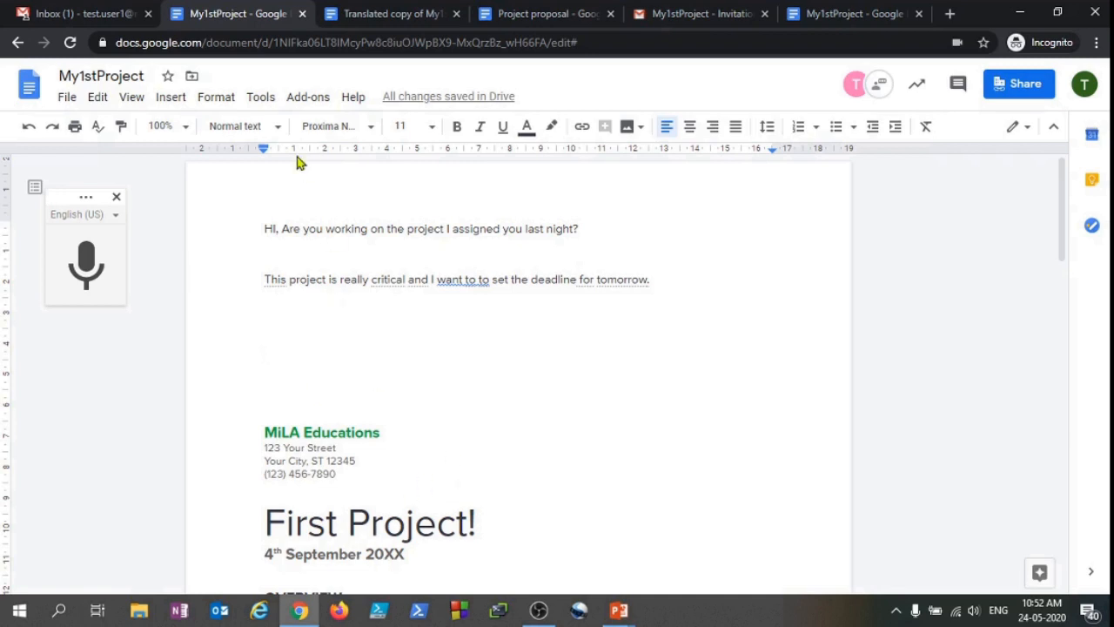
{"action": "left_click", "coordinate": [214, 97]}
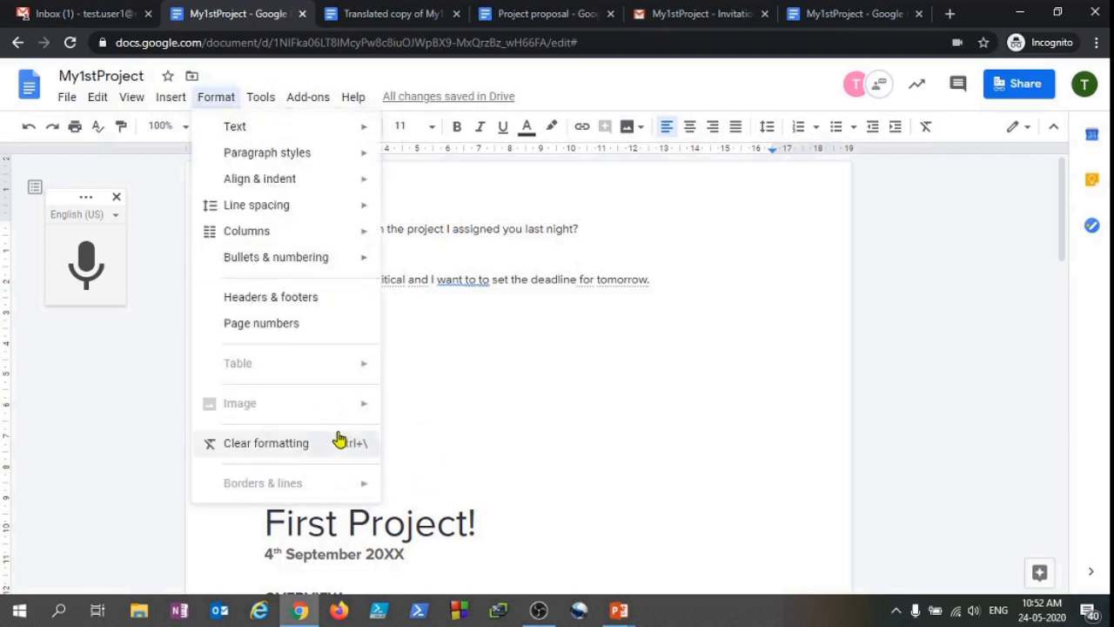
{"action": "left_click", "coordinate": [521, 374]}
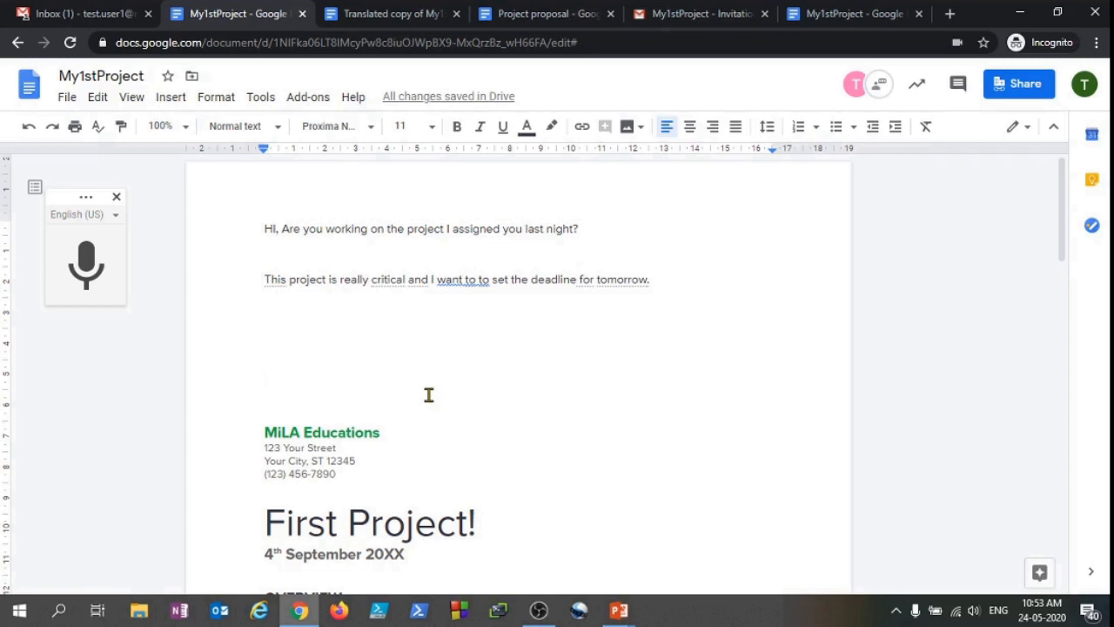
- Copy the formatting of the "MiLA Educations" line onto the two sentences at the start of the document with Paint format
{"action": "left_click", "coordinate": [348, 426]}
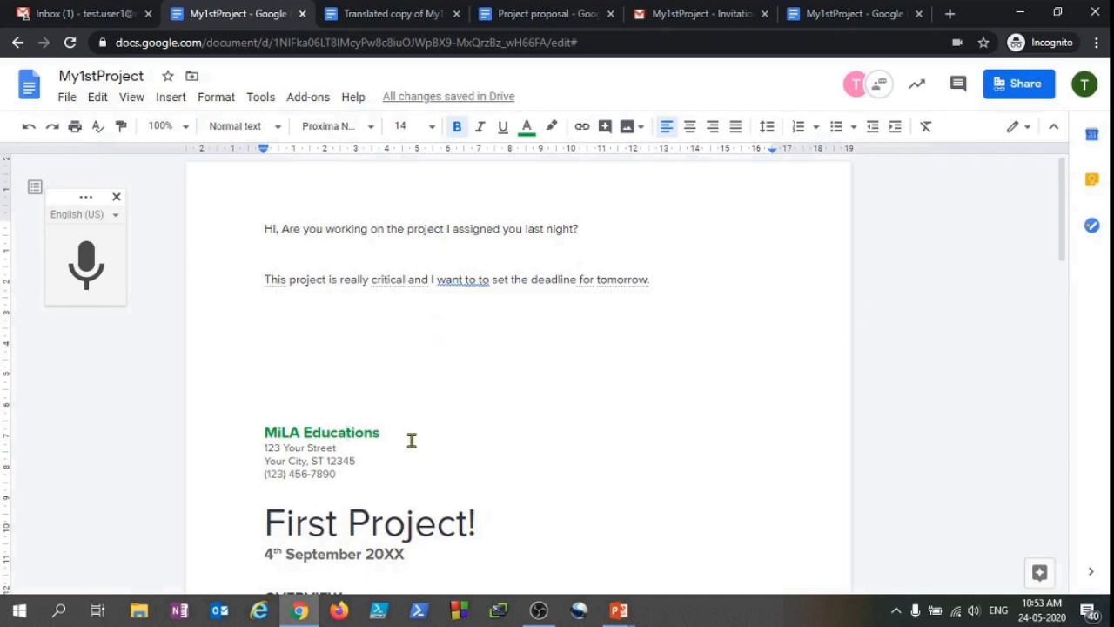
{"action": "left_click", "coordinate": [383, 433]}
{"action": "left_click_drag", "start_coordinate": [383, 435], "coordinate": [270, 441]}
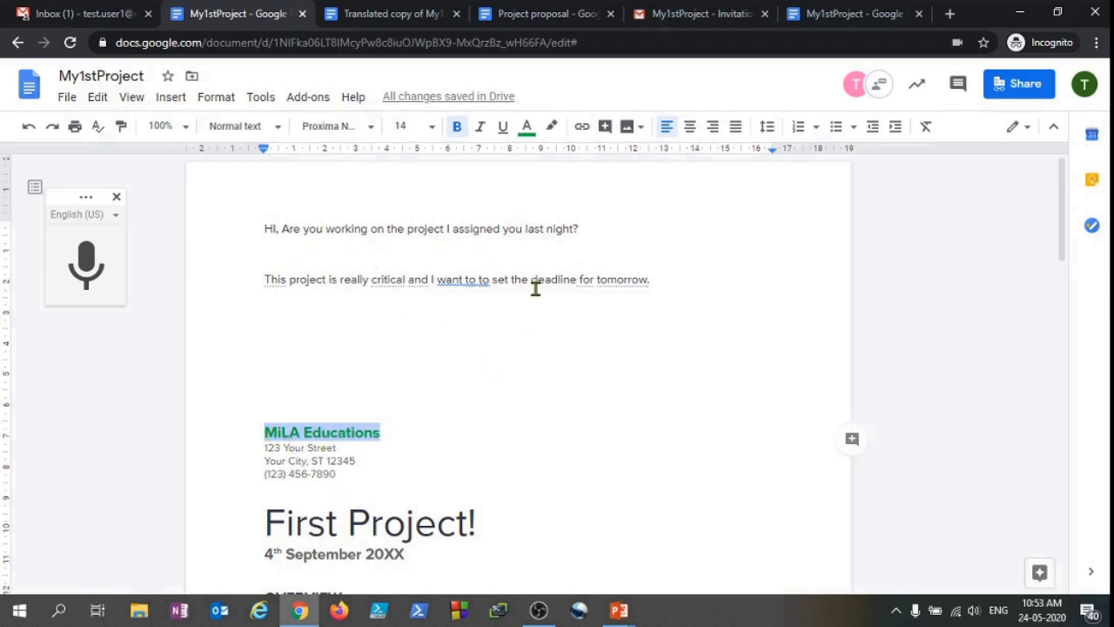
{"action": "left_click_drag", "start_coordinate": [383, 433], "coordinate": [267, 426]}
{"action": "left_click", "coordinate": [123, 130]}
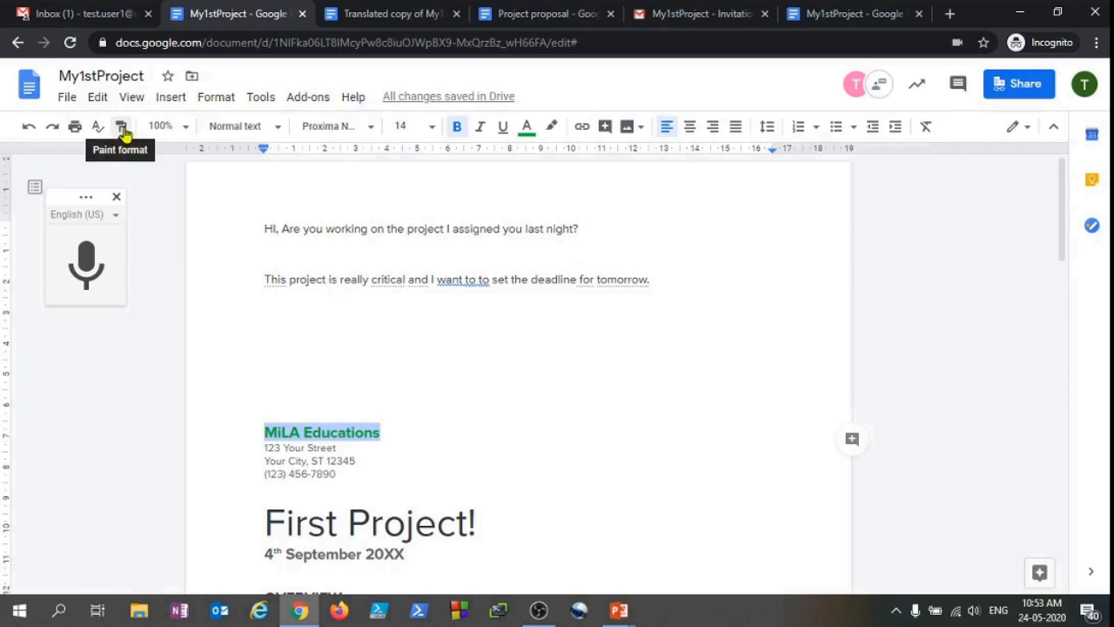
{"action": "left_click", "coordinate": [124, 131]}
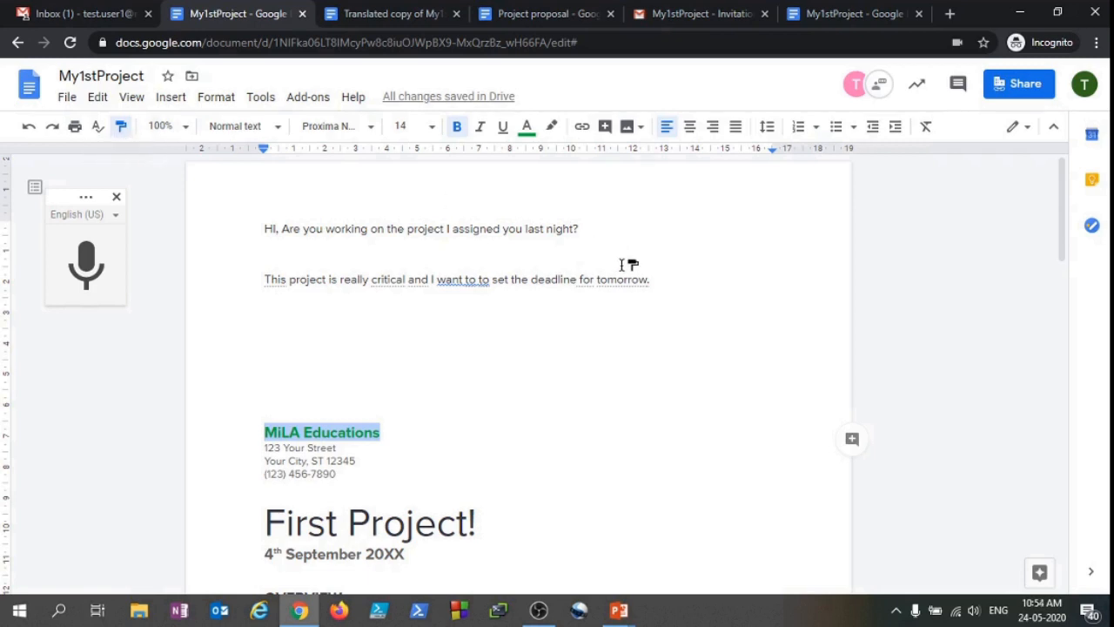
{"action": "left_click_drag", "start_coordinate": [671, 281], "coordinate": [253, 227]}
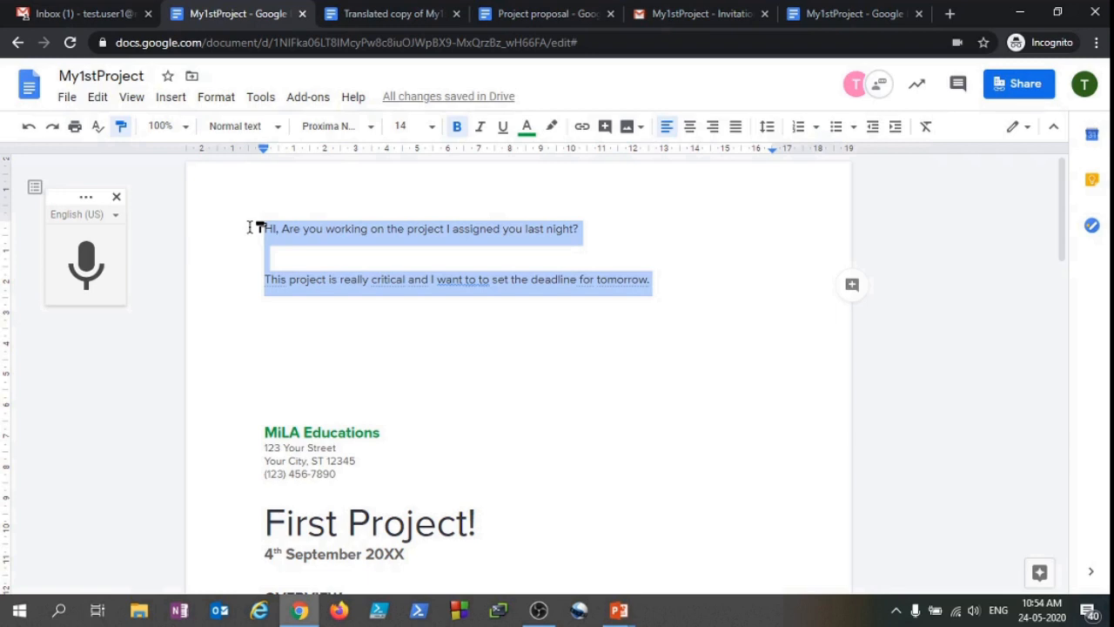
{"action": "left_click_drag", "start_coordinate": [252, 228], "coordinate": [247, 228]}
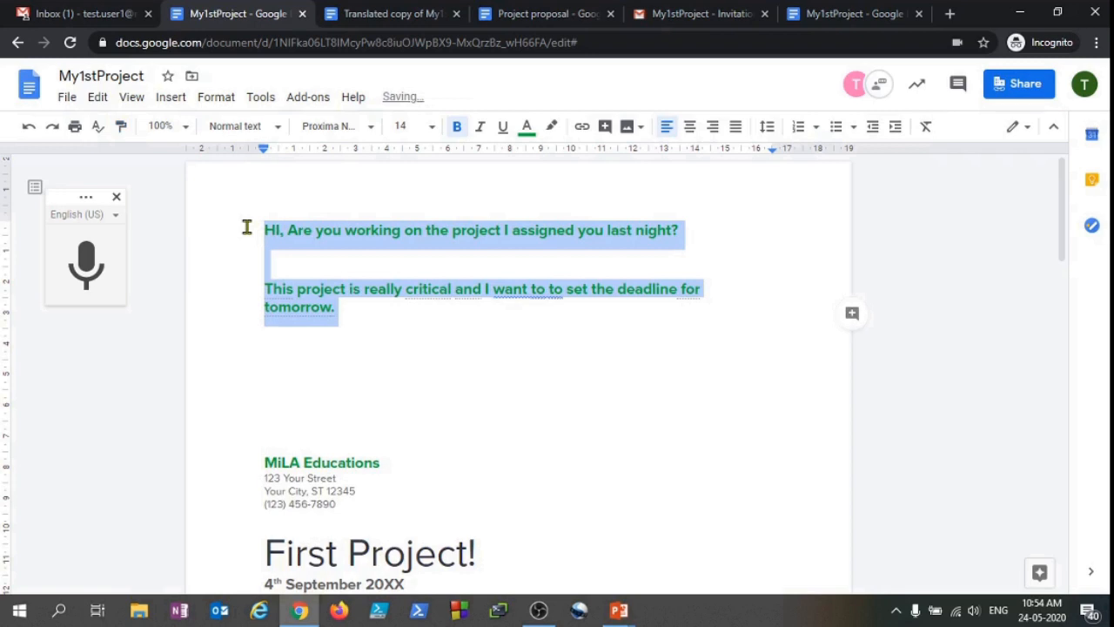
{"action": "left_click", "coordinate": [380, 304]}
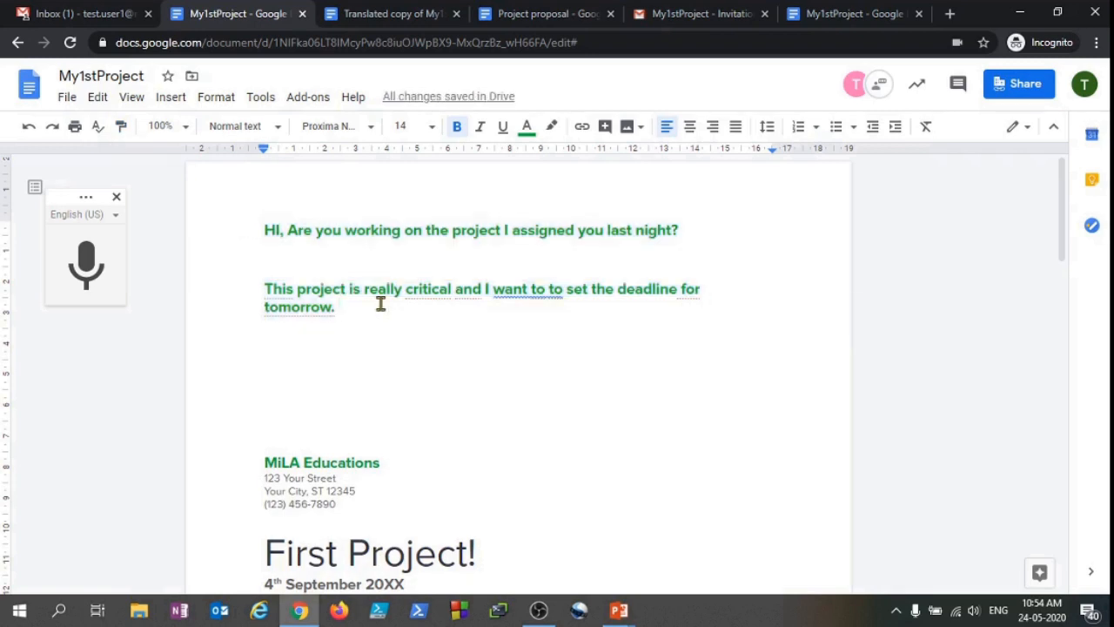
- Highlight the two opening sentences and the "MiLA Educations" line in turn to compare their formatting
{"action": "left_click_drag", "start_coordinate": [345, 309], "coordinate": [261, 233]}
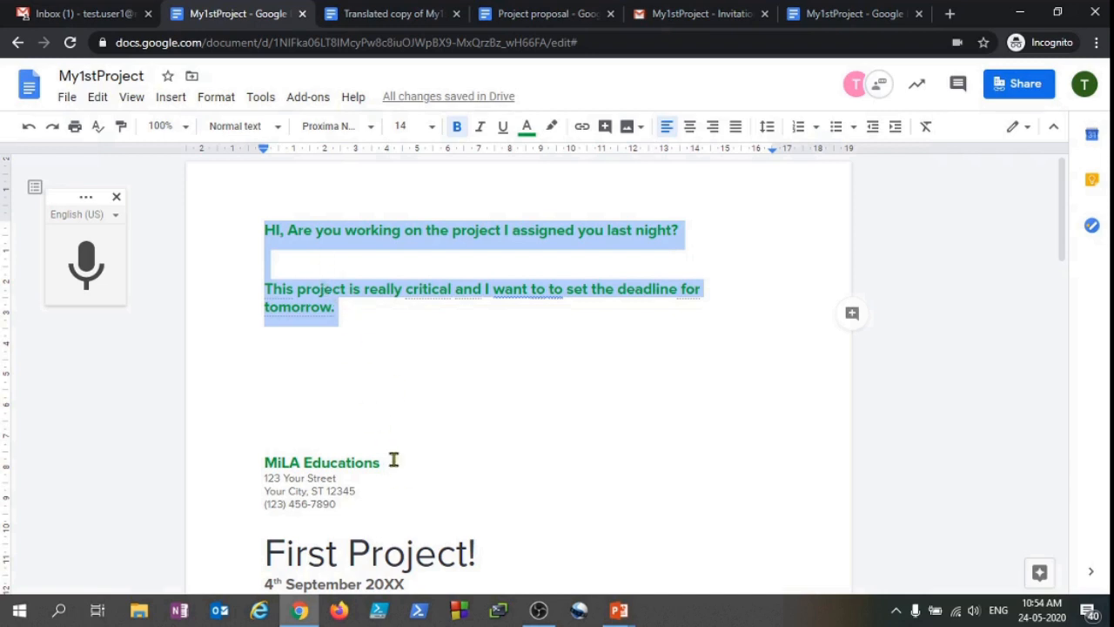
{"action": "left_click_drag", "start_coordinate": [389, 467], "coordinate": [248, 461]}
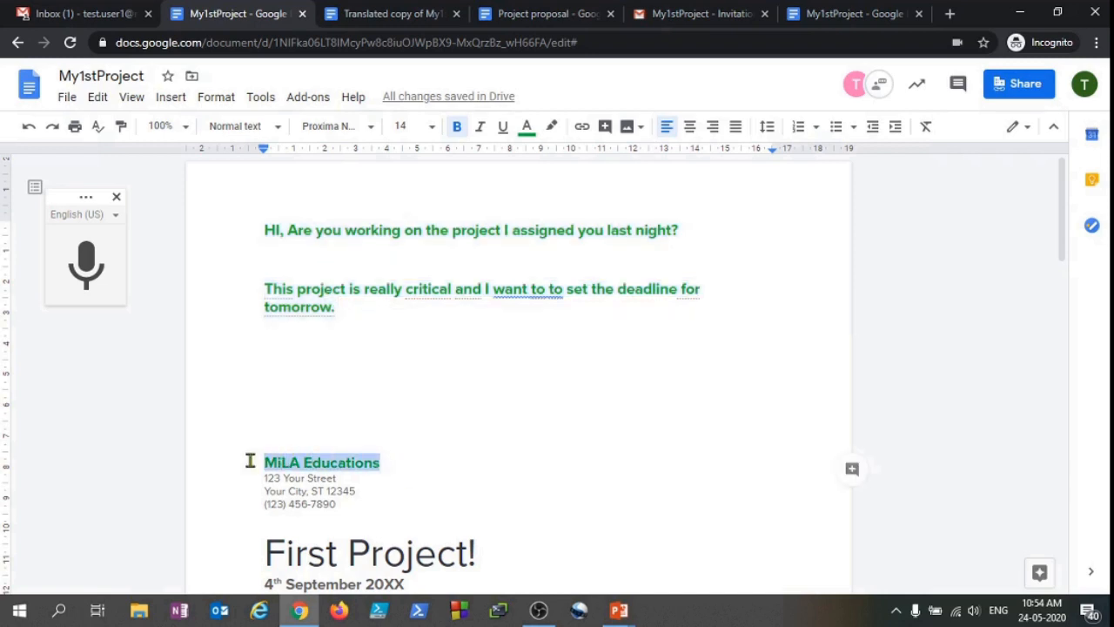
{"action": "left_click", "coordinate": [406, 288]}
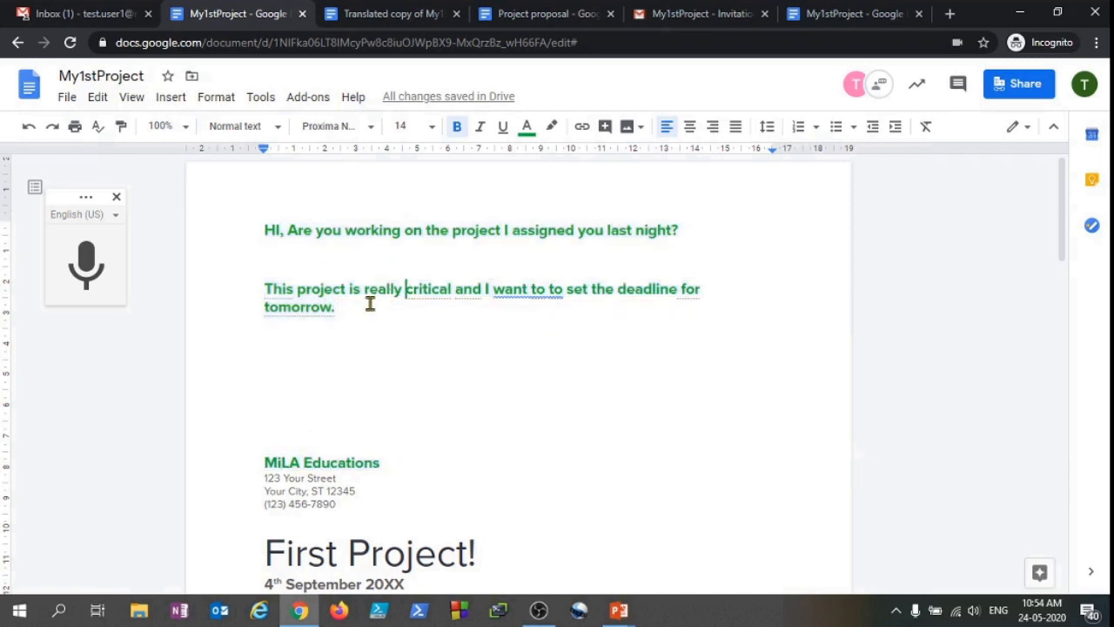
{"action": "left_click_drag", "start_coordinate": [369, 302], "coordinate": [260, 230]}
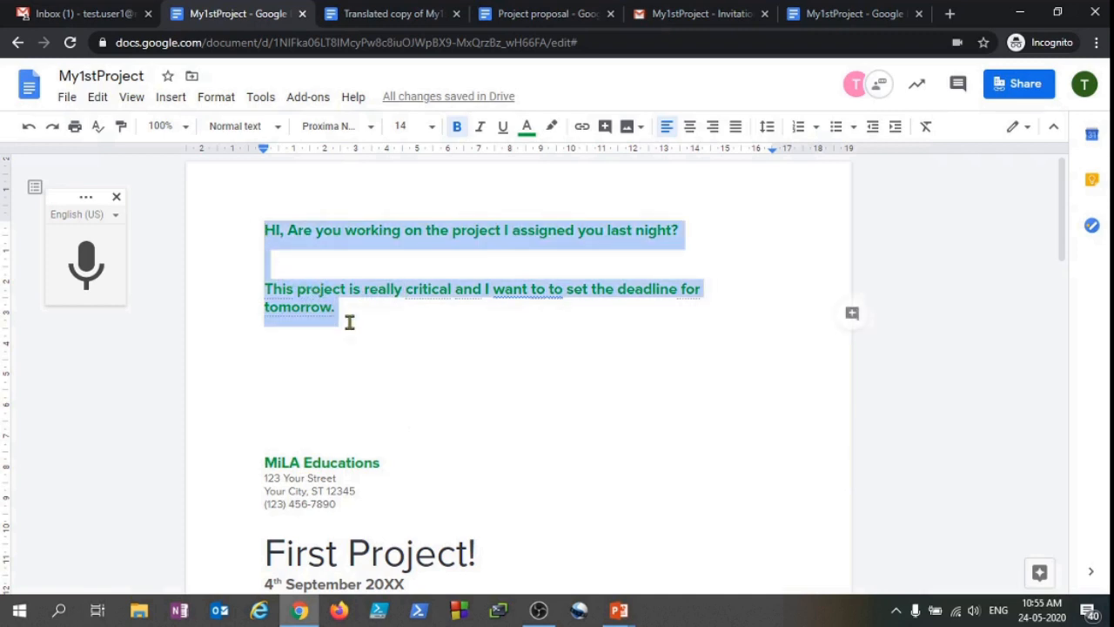
- Insert the image Untitled from the computer's Desktop on an empty line below the dictated sentence
{"action": "left_click", "coordinate": [369, 369]}
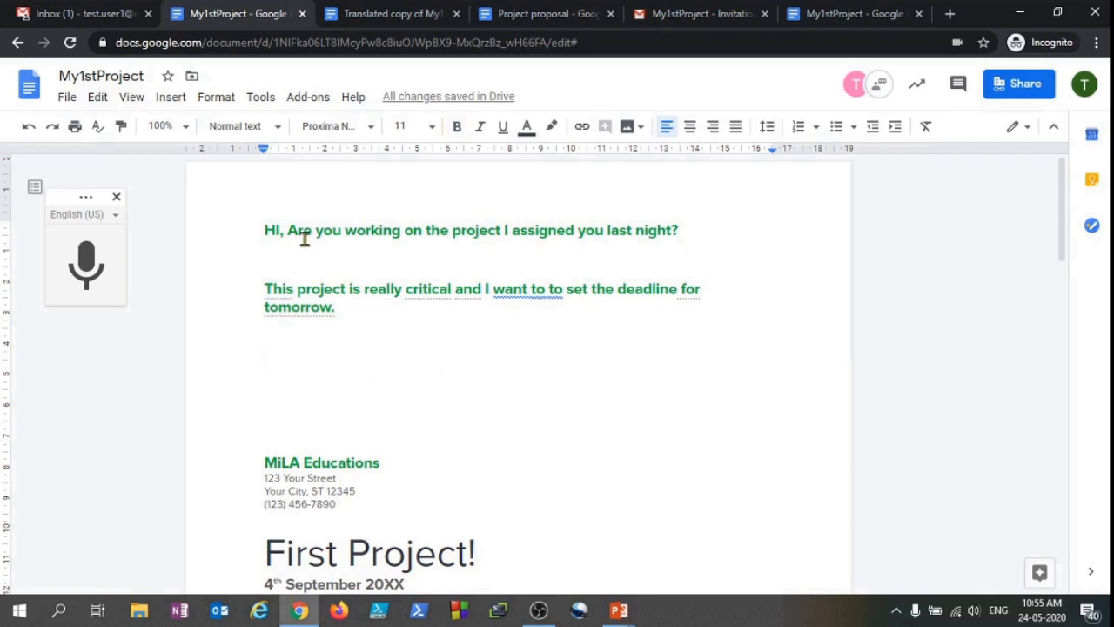
{"action": "left_click", "coordinate": [172, 97]}
{"action": "mouse_move", "coordinate": [249, 133]}
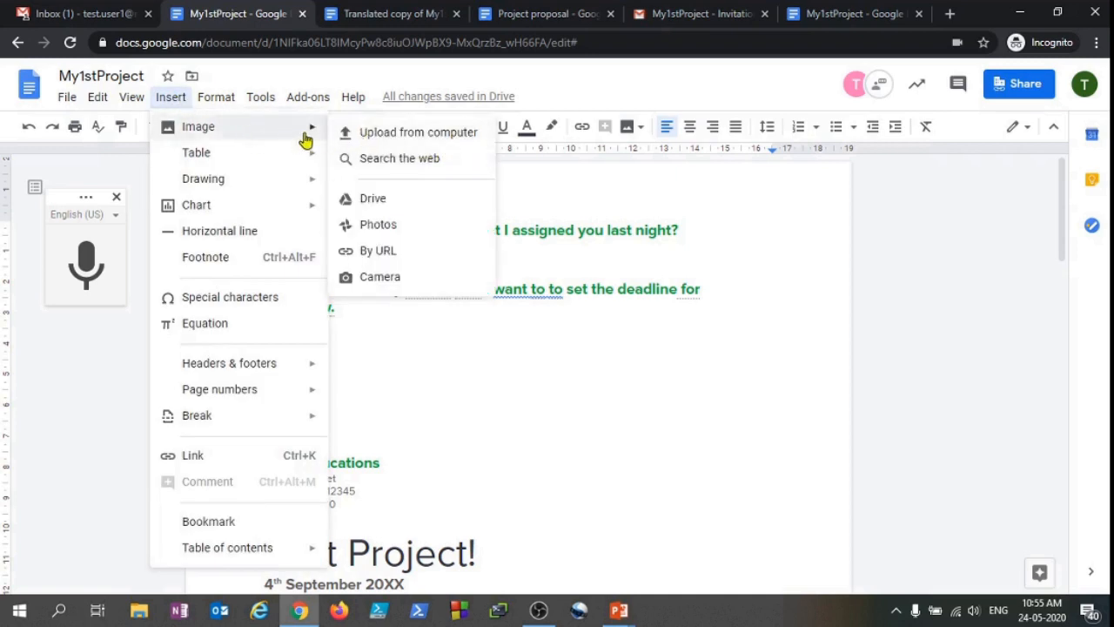
{"action": "mouse_move", "coordinate": [287, 188]}
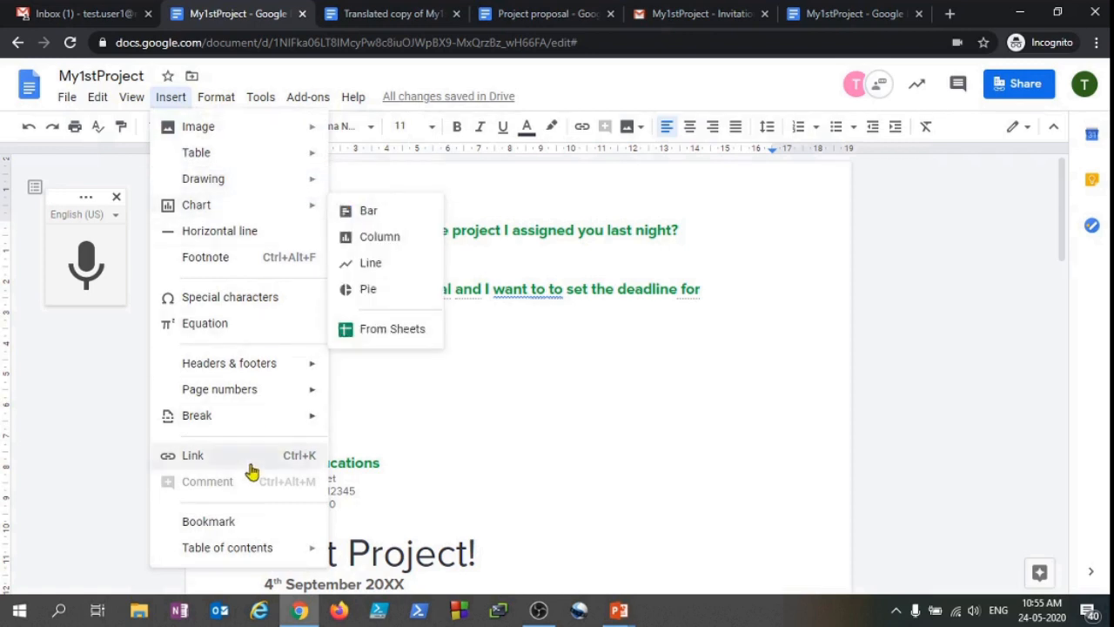
{"action": "mouse_move", "coordinate": [247, 417]}
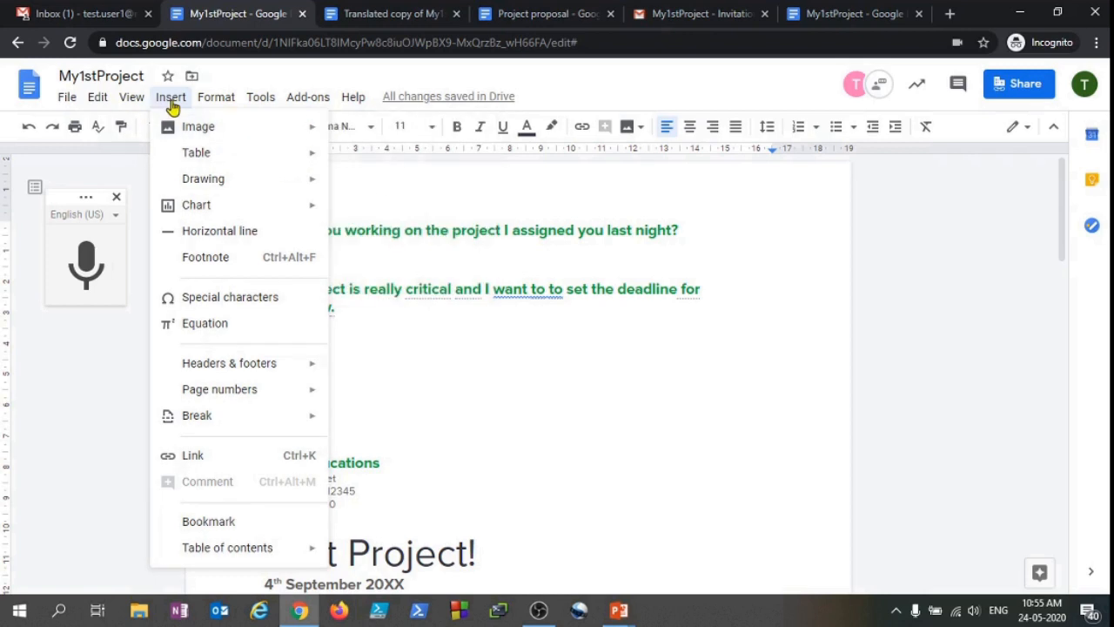
{"action": "mouse_move", "coordinate": [209, 140]}
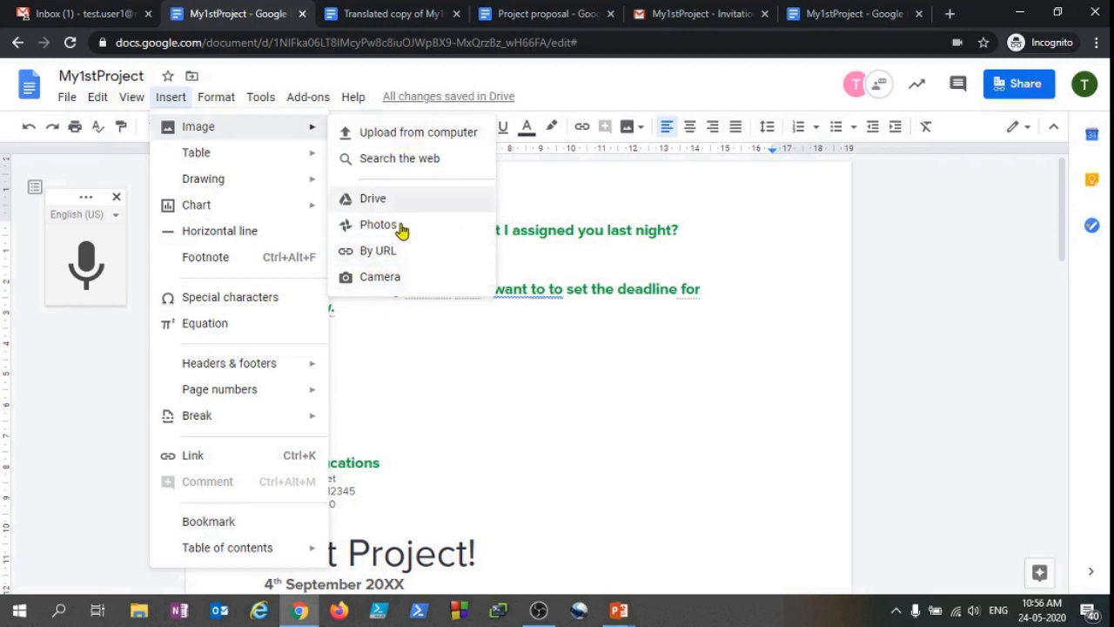
{"action": "left_click", "coordinate": [383, 137]}
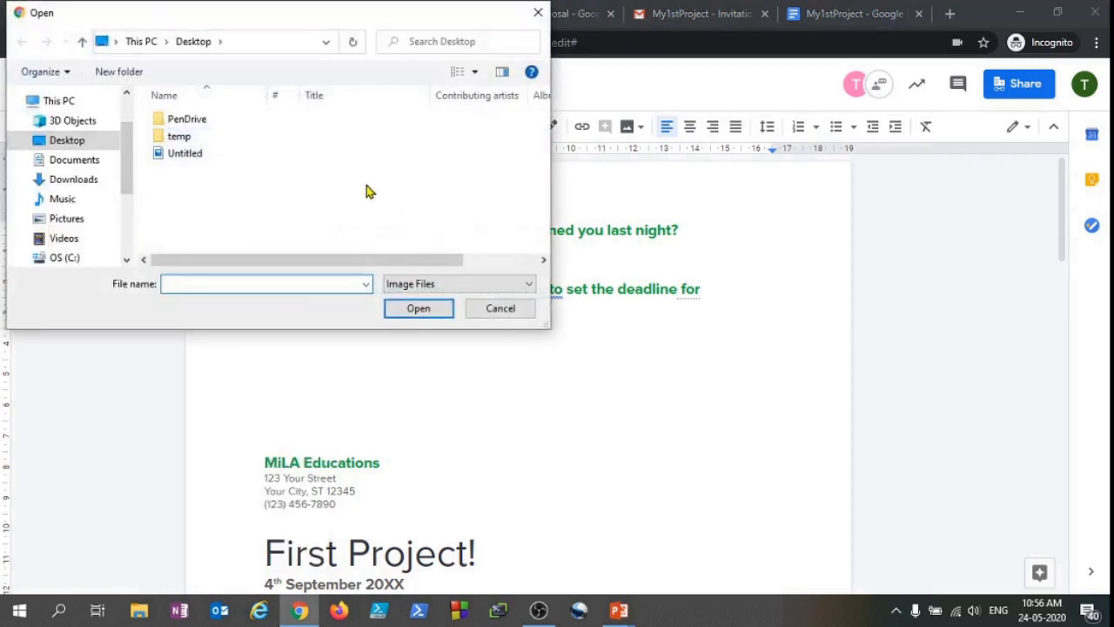
{"action": "left_click", "coordinate": [198, 162]}
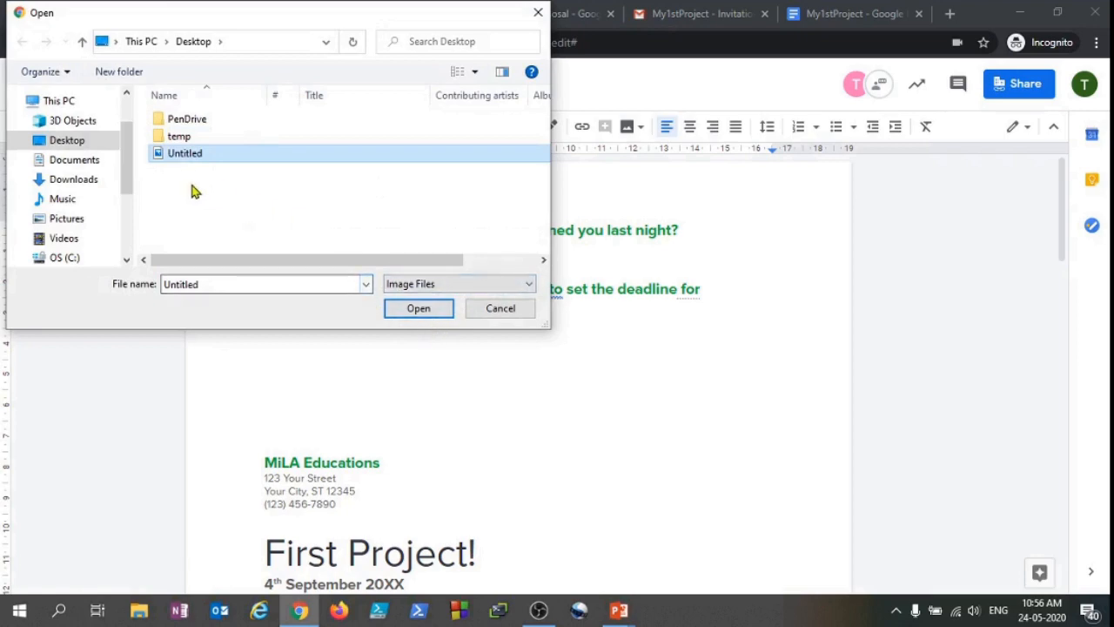
{"action": "left_click", "coordinate": [437, 315]}
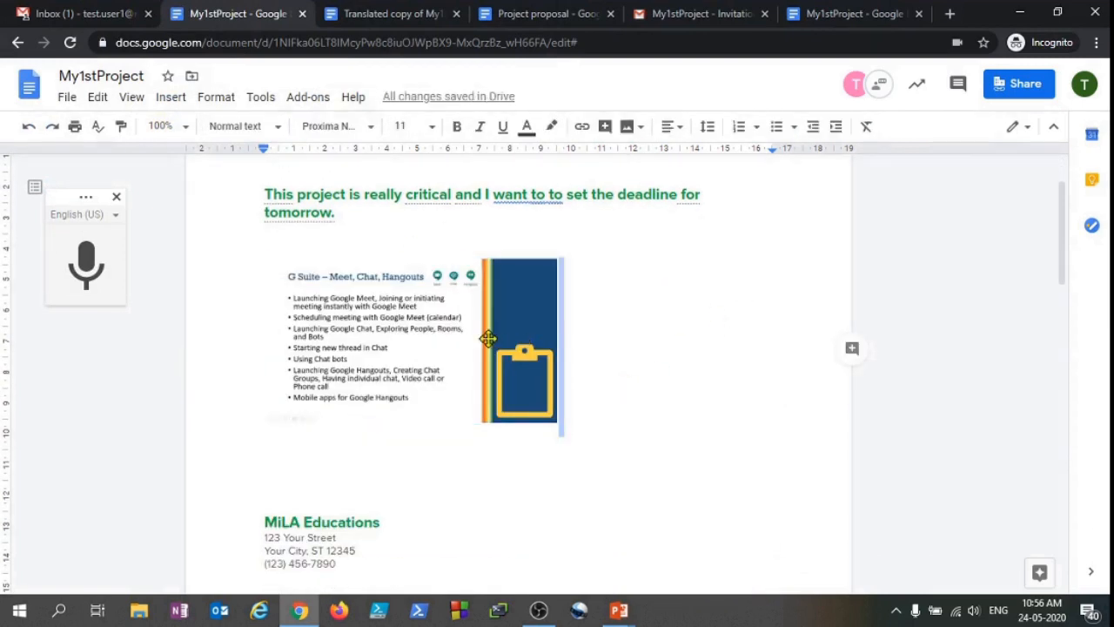
{"action": "scroll", "coordinate": [418, 399], "scroll_direction": "up", "scroll_amount": 1}
{"action": "left_click", "coordinate": [301, 331]}
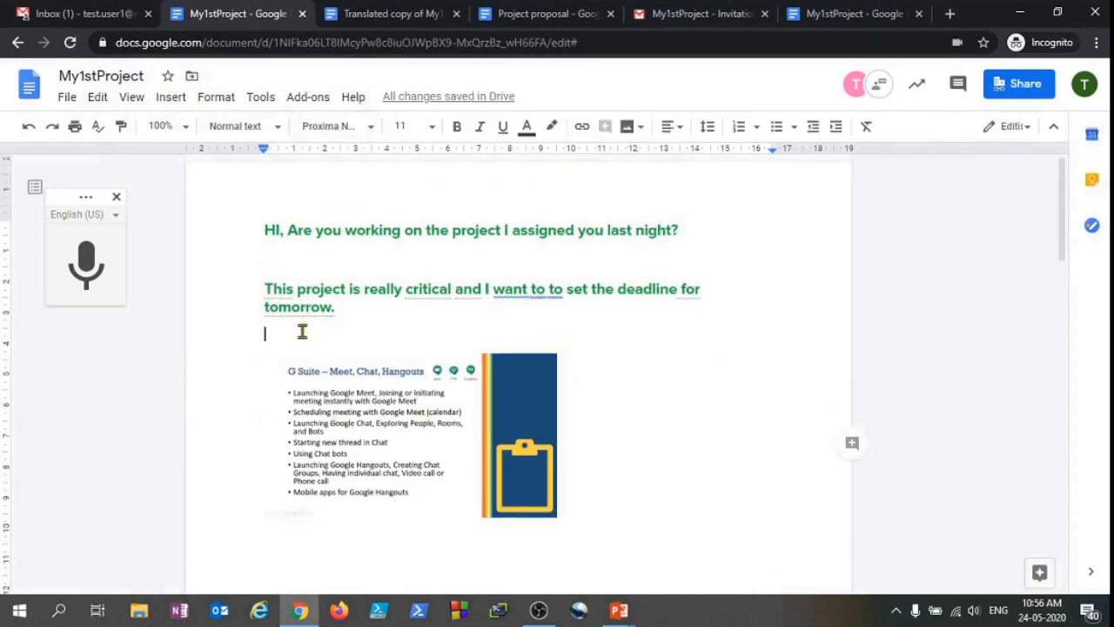
- Insert a table of 3 columns by 6 rows in place of the G Suite image
{"action": "left_click", "coordinate": [390, 422]}
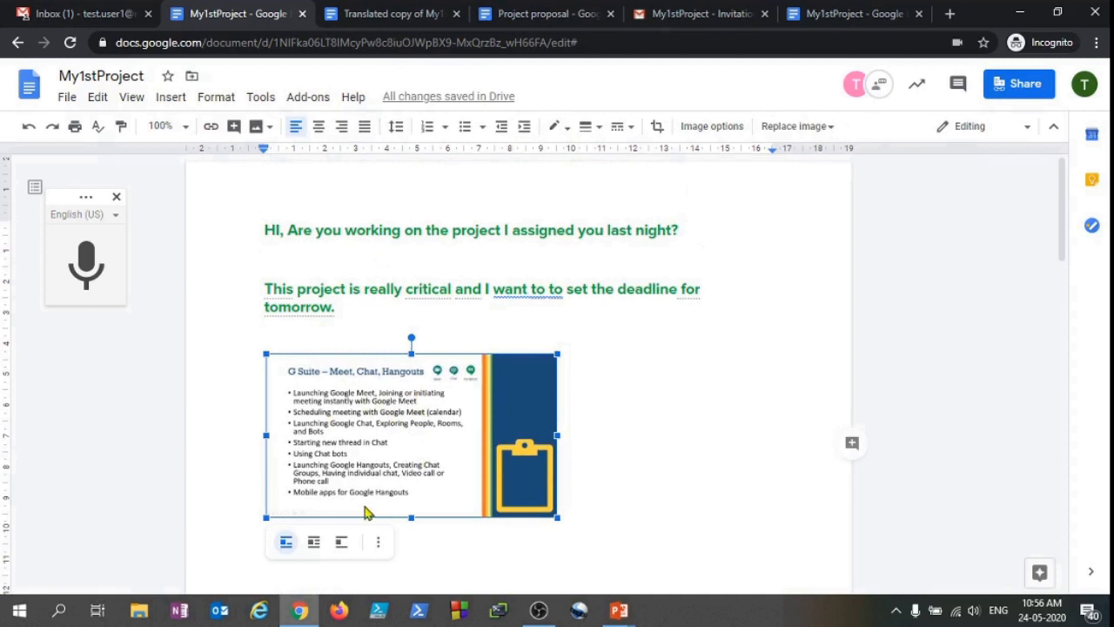
{"action": "left_click", "coordinate": [174, 97]}
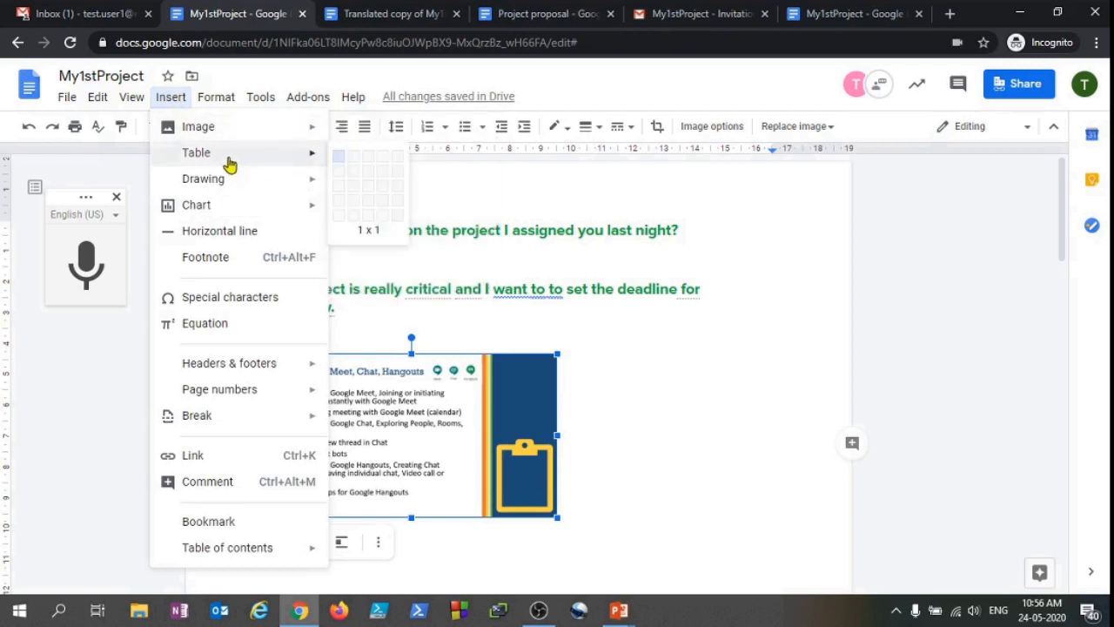
{"action": "mouse_move", "coordinate": [233, 185]}
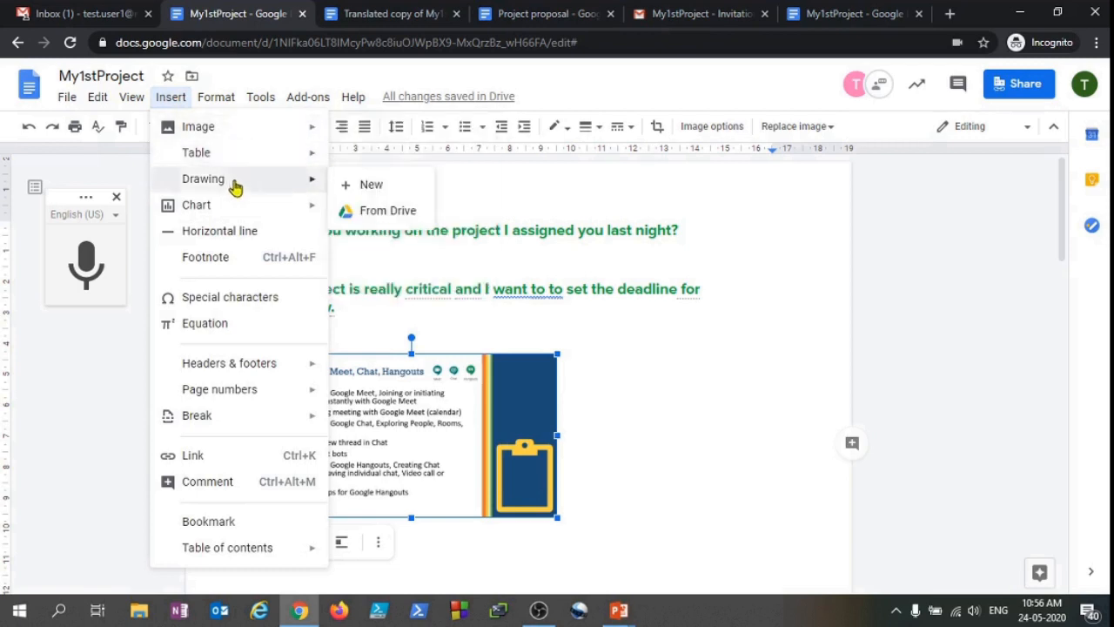
{"action": "mouse_move", "coordinate": [262, 164]}
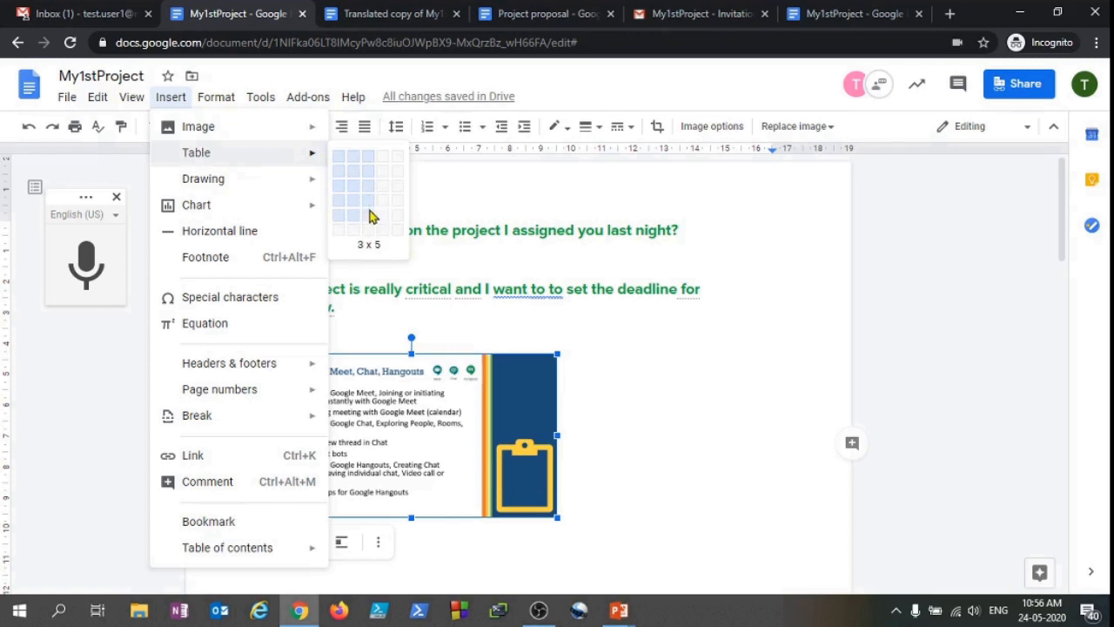
{"action": "left_click", "coordinate": [376, 235]}
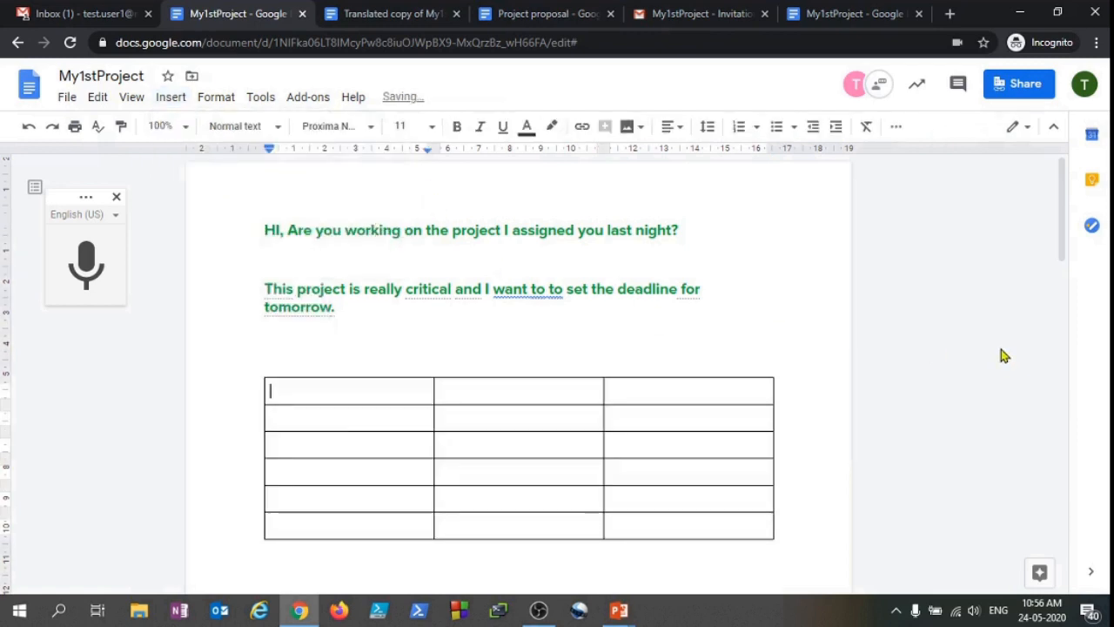
{"action": "scroll", "coordinate": [599, 416], "scroll_direction": "down", "scroll_amount": 2}
{"action": "scroll", "coordinate": [602, 415], "scroll_direction": "up", "scroll_amount": 2}
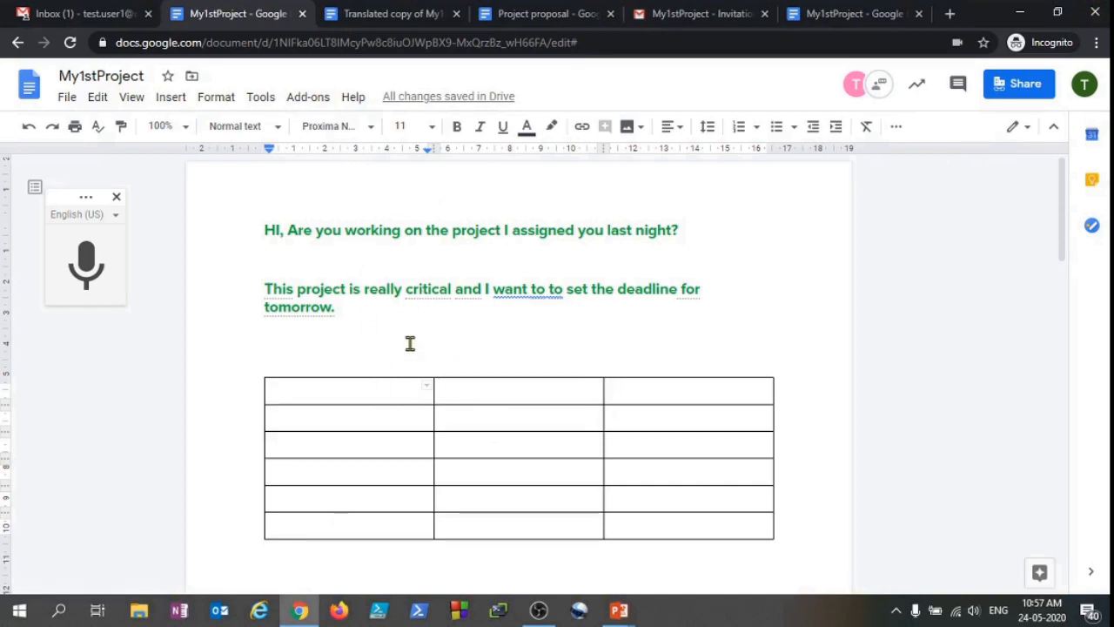
- Move the document into the Finance folder of My Drive and star it
{"action": "left_click", "coordinate": [191, 80]}
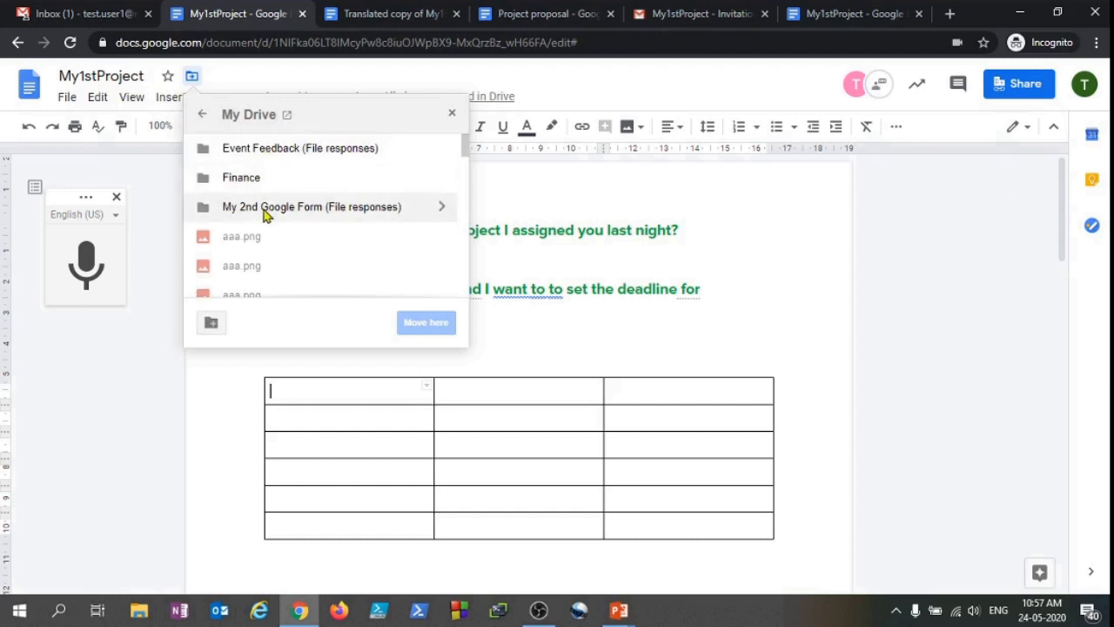
{"action": "left_click", "coordinate": [251, 178]}
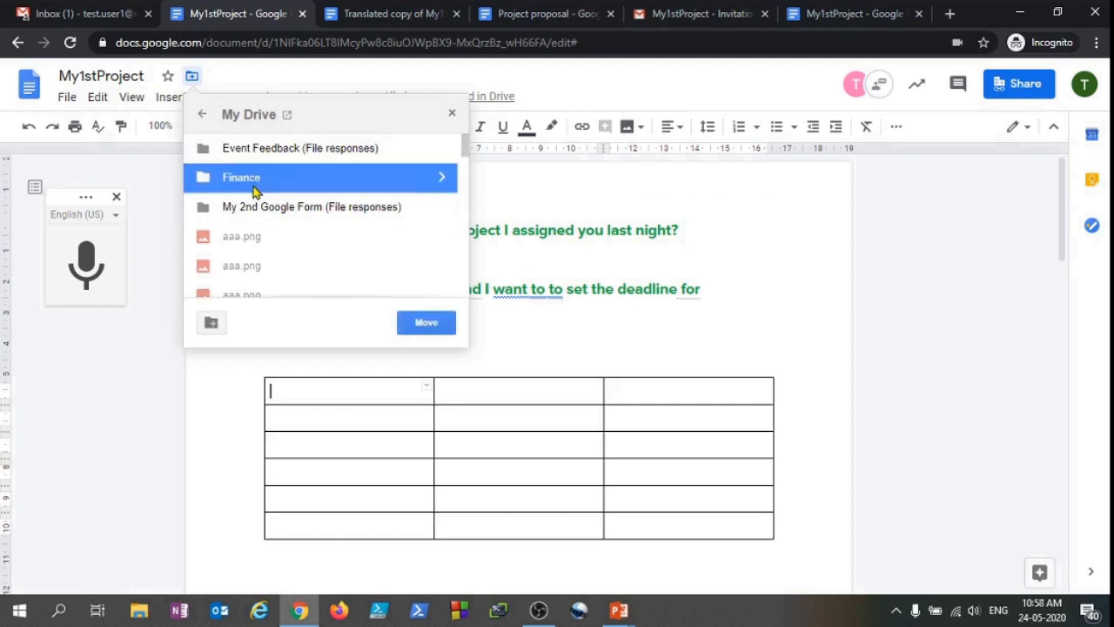
{"action": "left_click", "coordinate": [427, 323]}
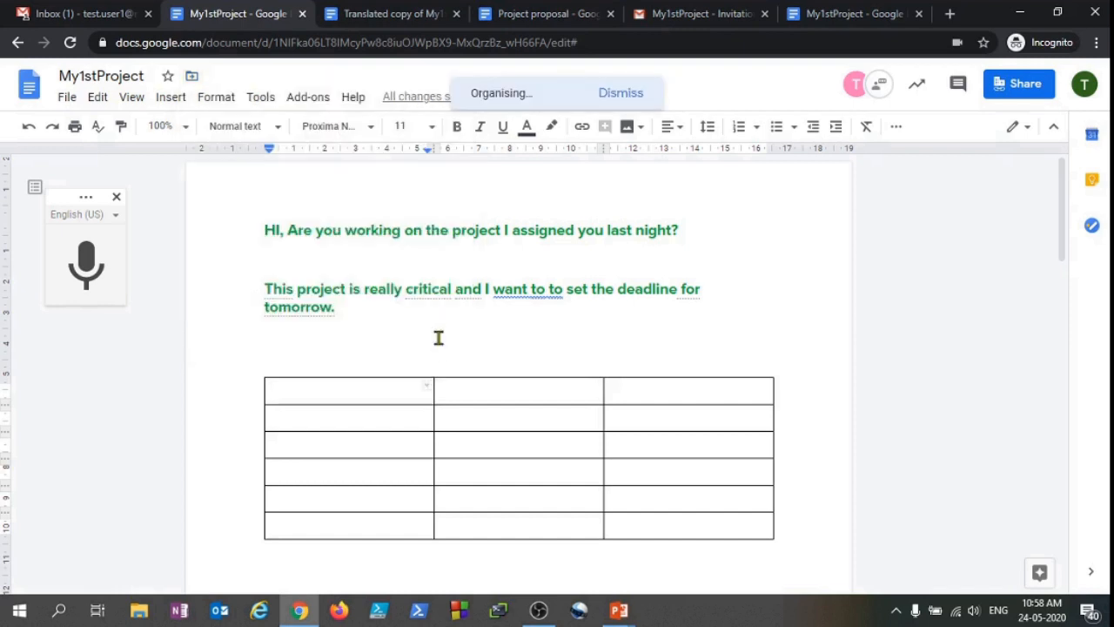
{"action": "left_click", "coordinate": [422, 263]}
{"action": "key", "text": "ctrl+a"}
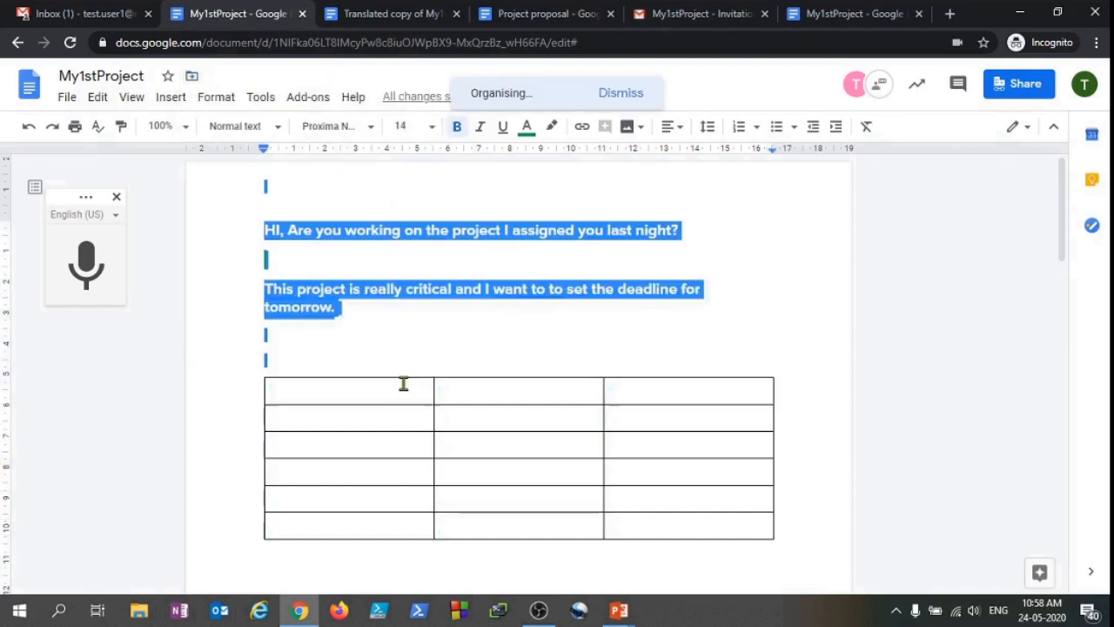
{"action": "left_click", "coordinate": [356, 259]}
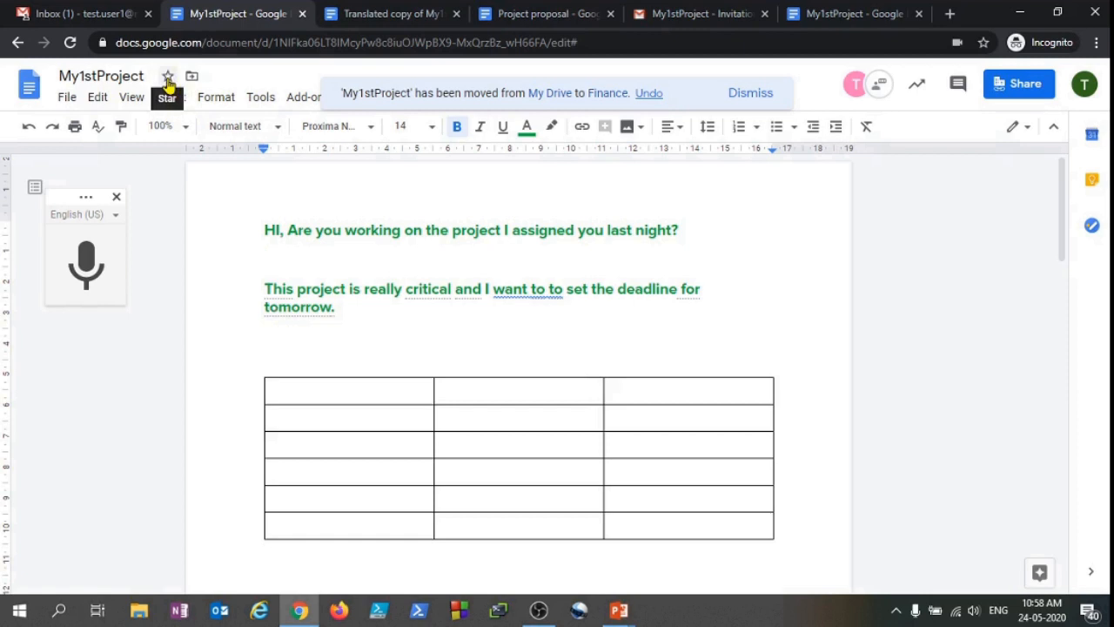
{"action": "left_click", "coordinate": [168, 81]}
{"action": "left_click", "coordinate": [455, 318]}
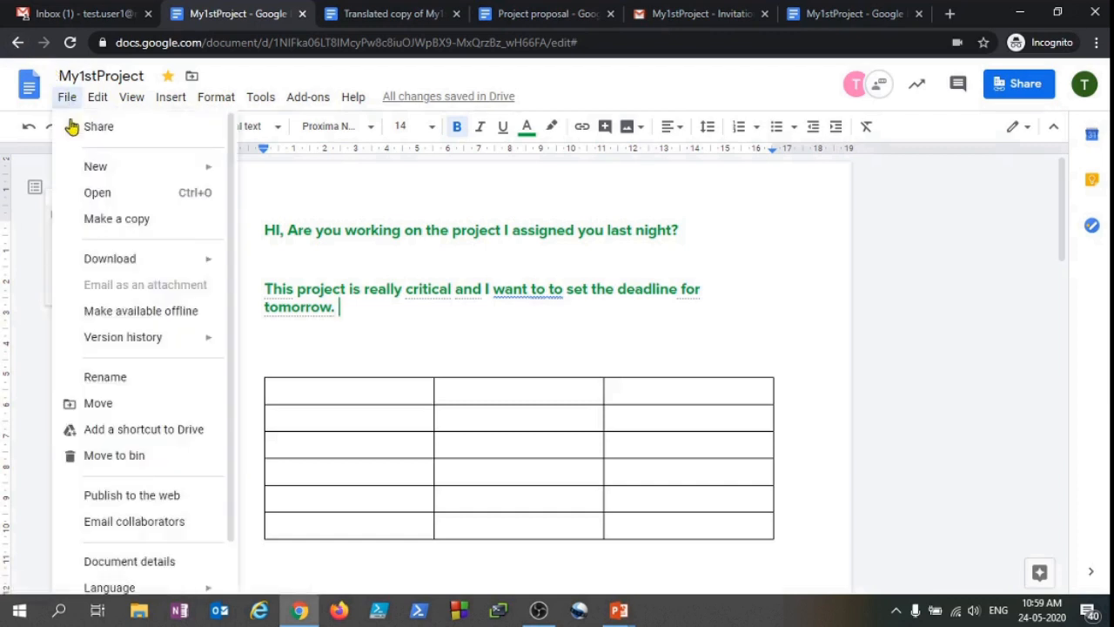
- Name the current version of the document "This is Final Document 24th May 2020" and save it
{"action": "mouse_move", "coordinate": [143, 346]}
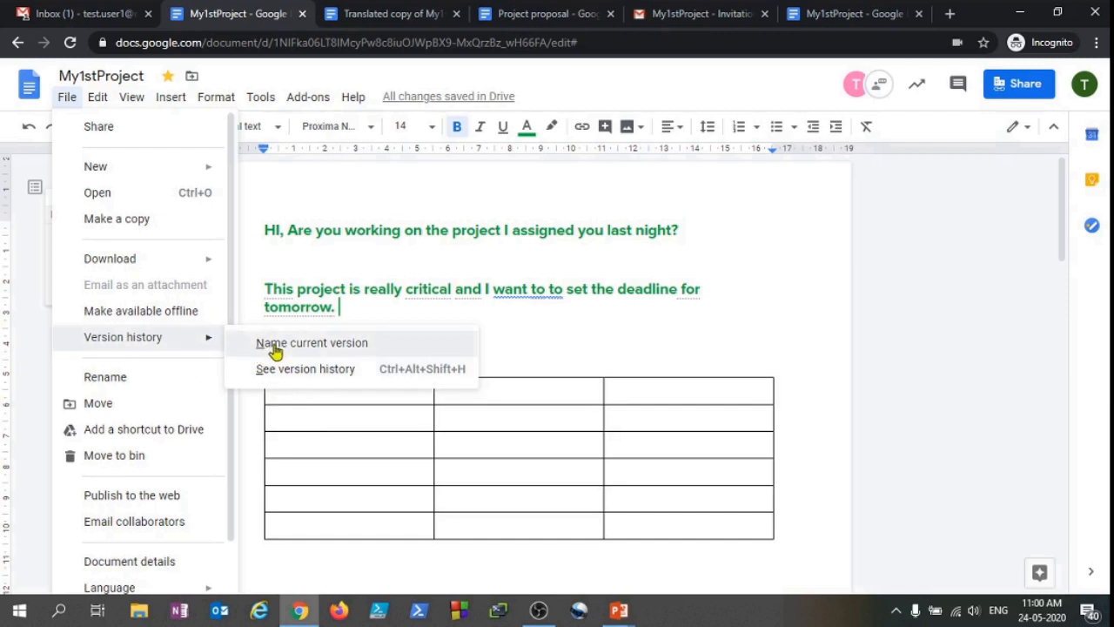
{"action": "key", "text": "ctrl+shift+s"}
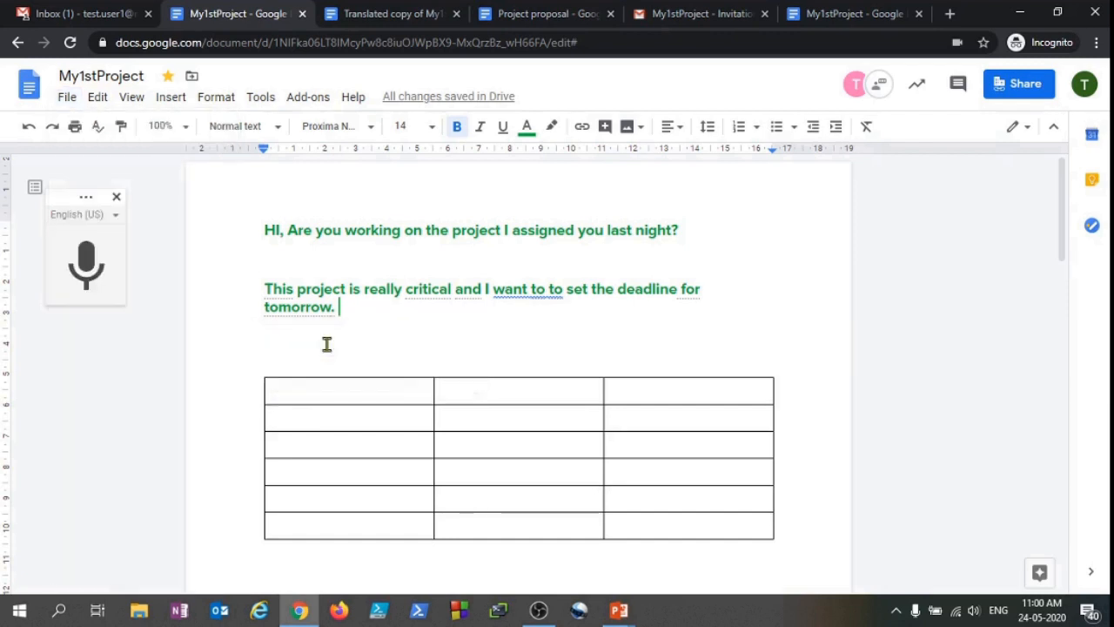
{"action": "type", "text": "T"}
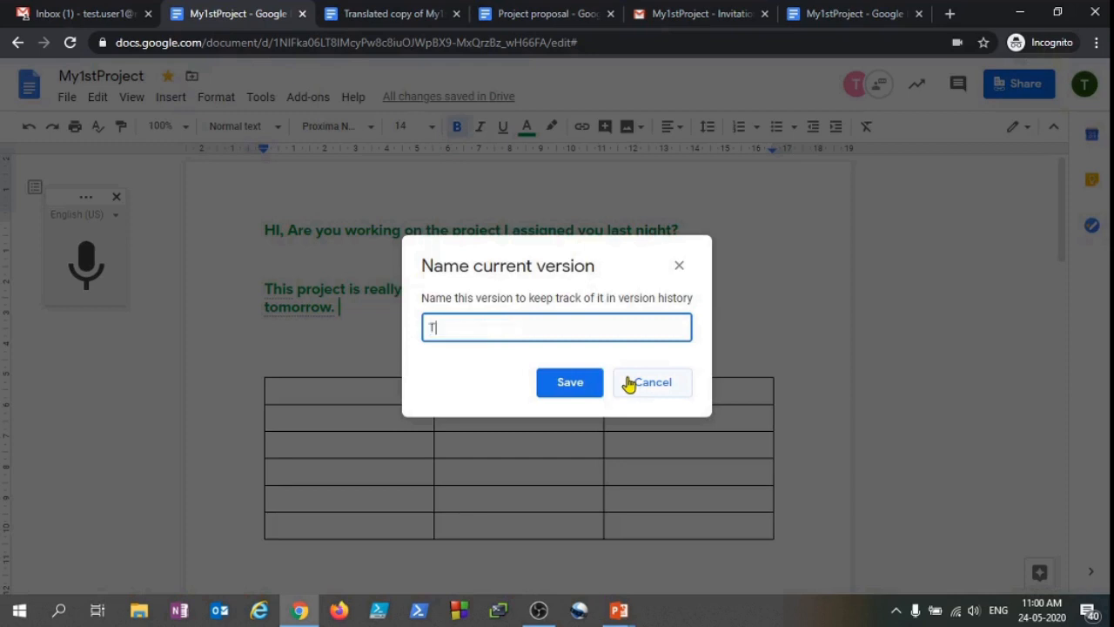
{"action": "type", "text": "his is Final Document"}
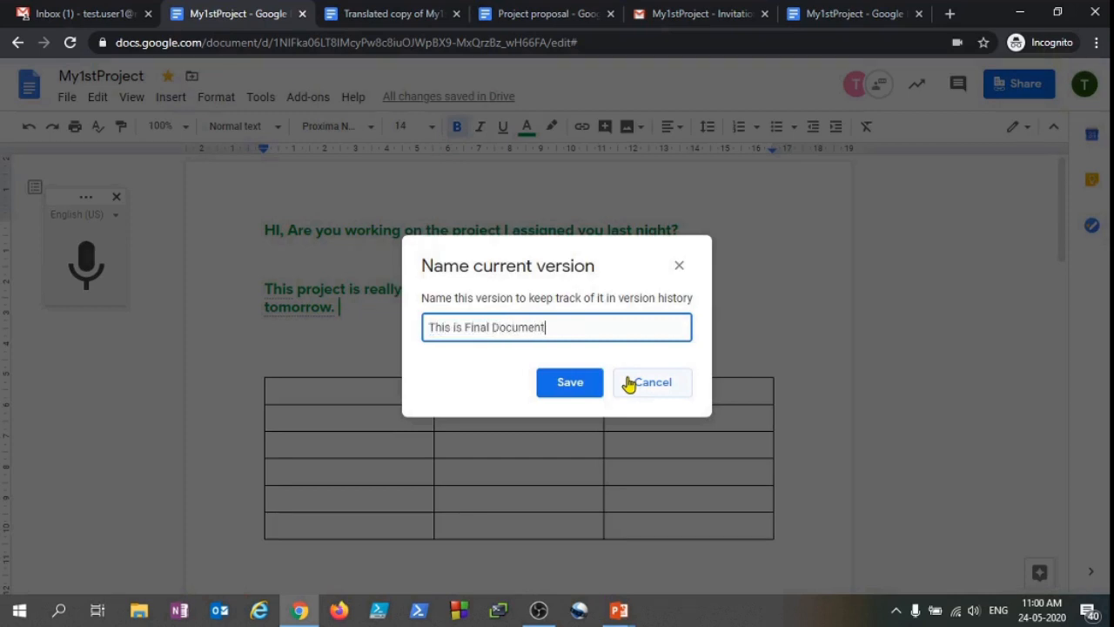
{"action": "type", "text": " 24th May 2020"}
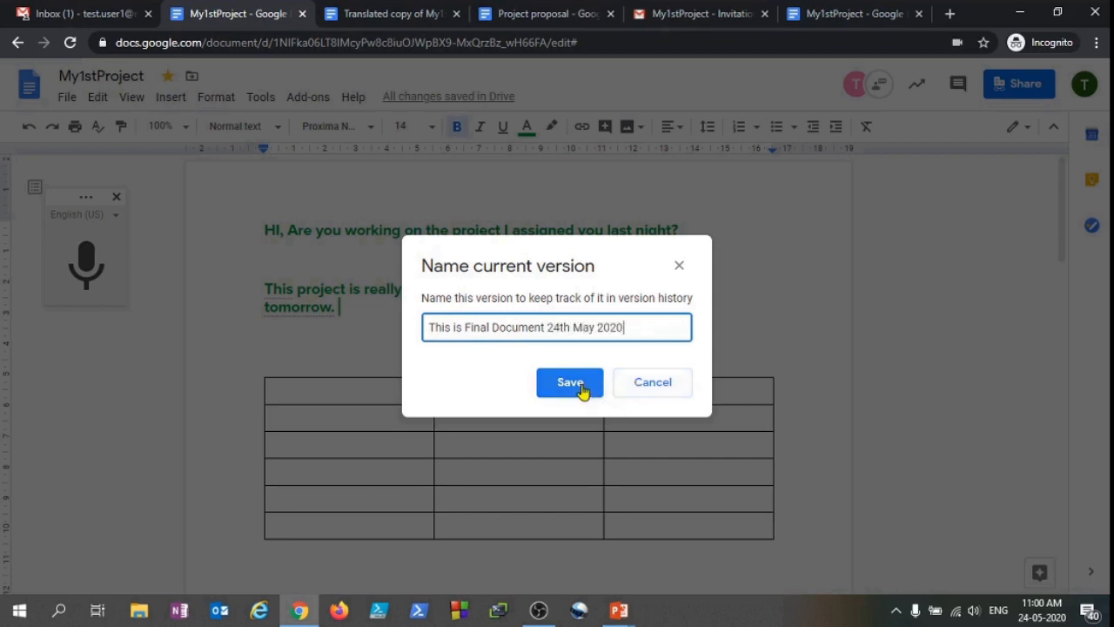
{"action": "left_click", "coordinate": [588, 386]}
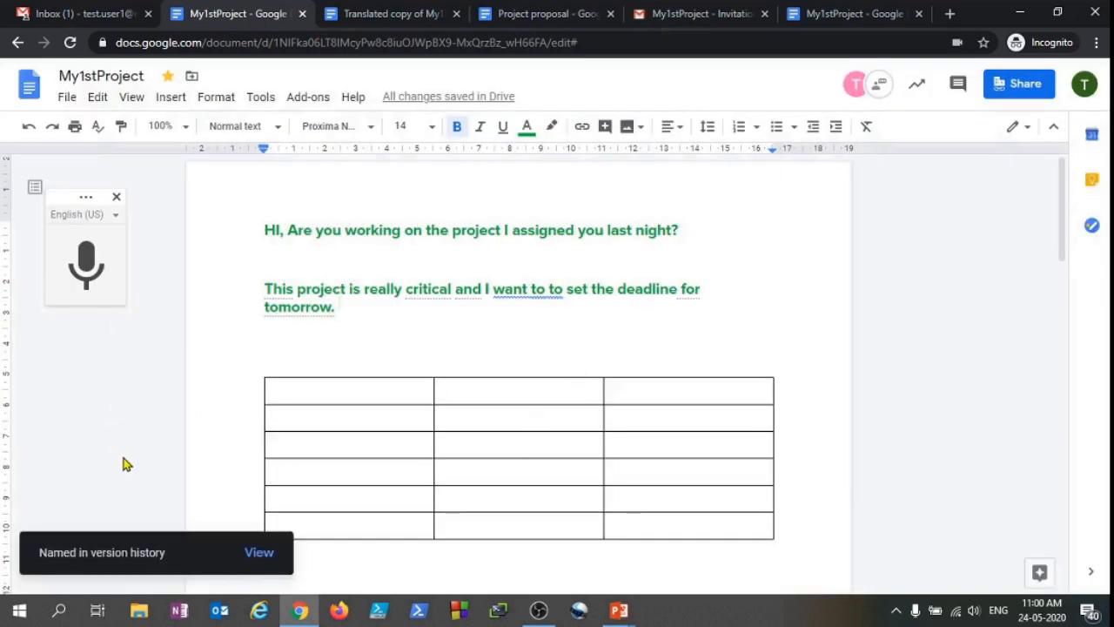
- Open the version history, expand "This is Final Document 24th May 2020" and examine its earlier versions and their editors
{"action": "left_click", "coordinate": [65, 103]}
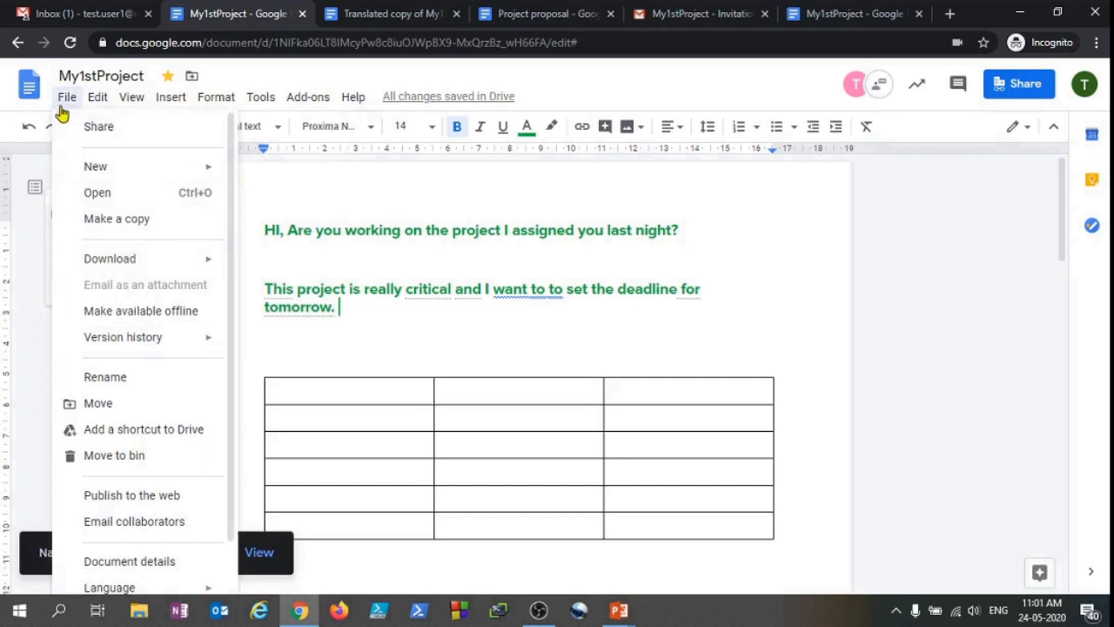
{"action": "mouse_move", "coordinate": [144, 346]}
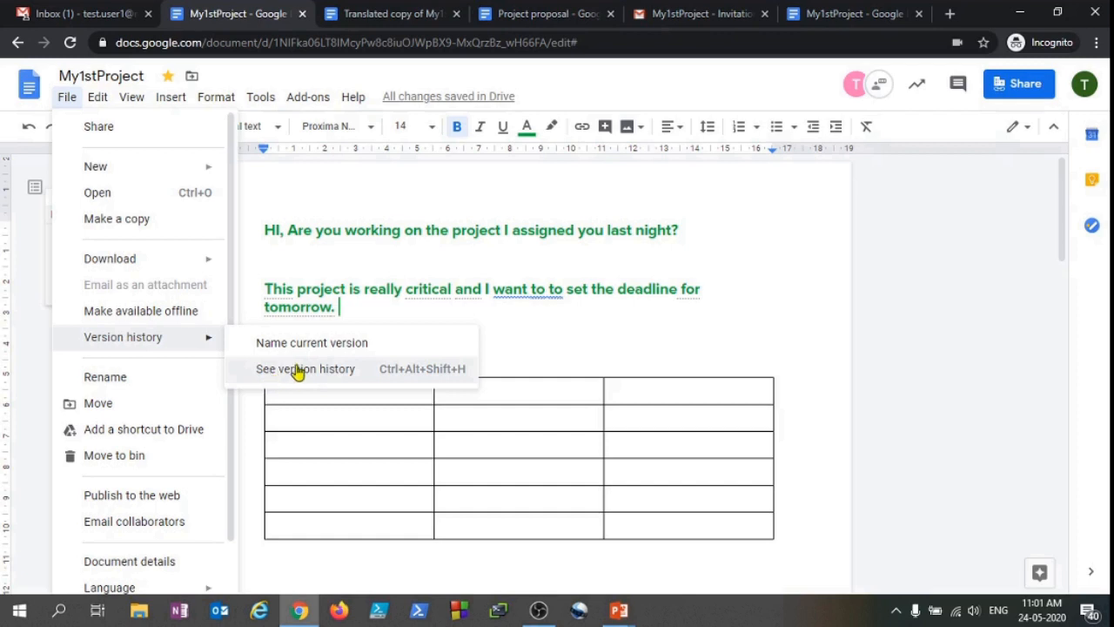
{"action": "mouse_move", "coordinate": [192, 344]}
{"action": "left_click", "coordinate": [310, 381]}
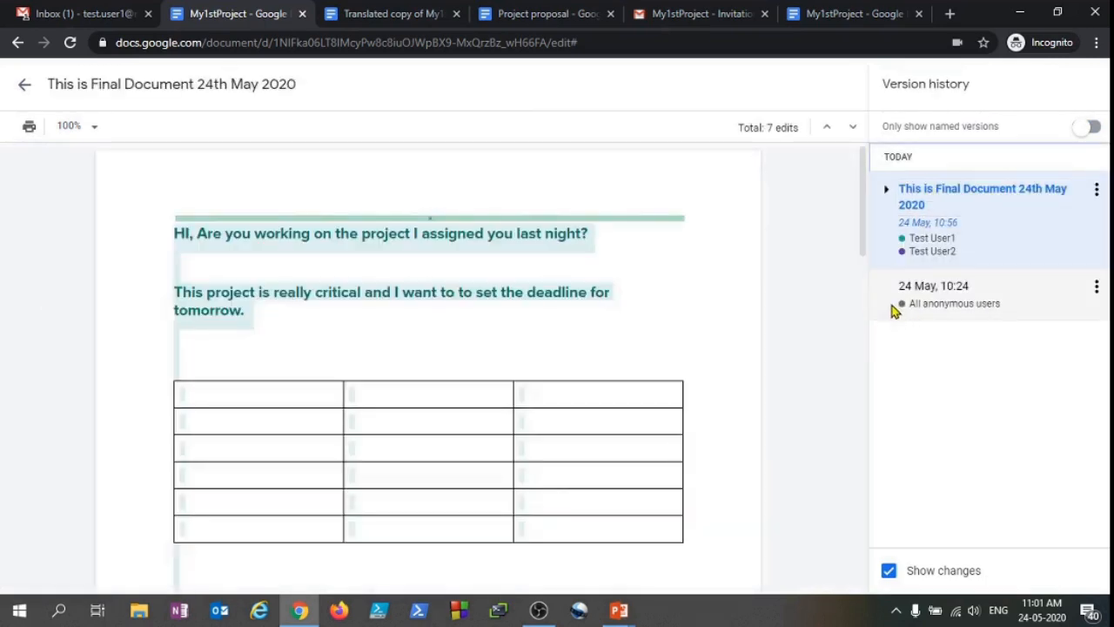
{"action": "left_click", "coordinate": [888, 192]}
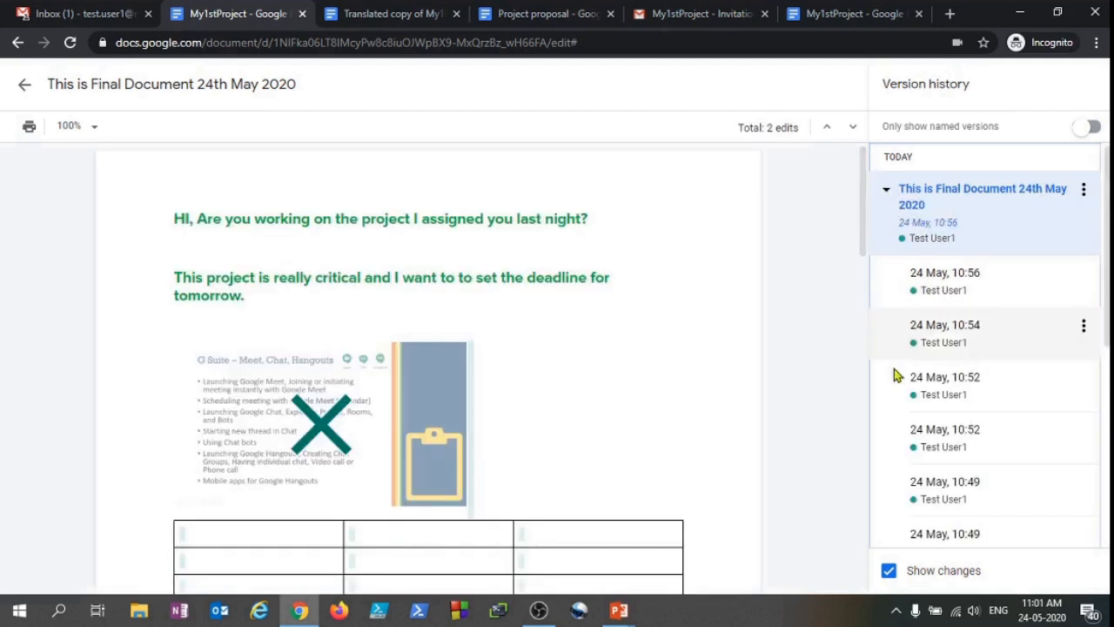
{"action": "scroll", "coordinate": [933, 361], "scroll_direction": "down", "scroll_amount": 5}
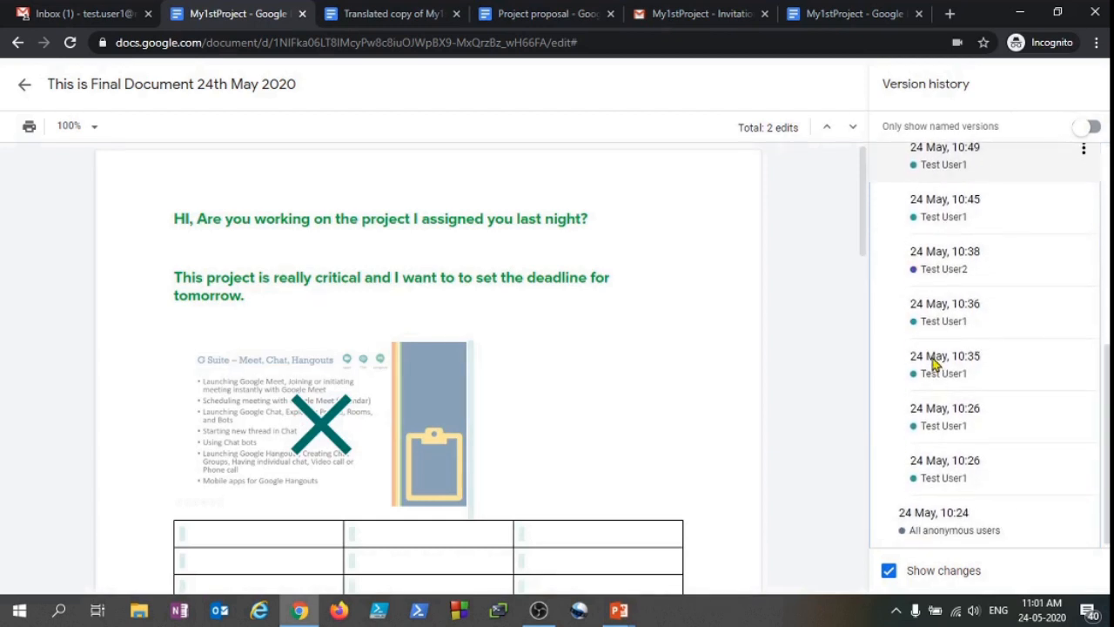
{"action": "scroll", "coordinate": [984, 464], "scroll_direction": "up", "scroll_amount": 5}
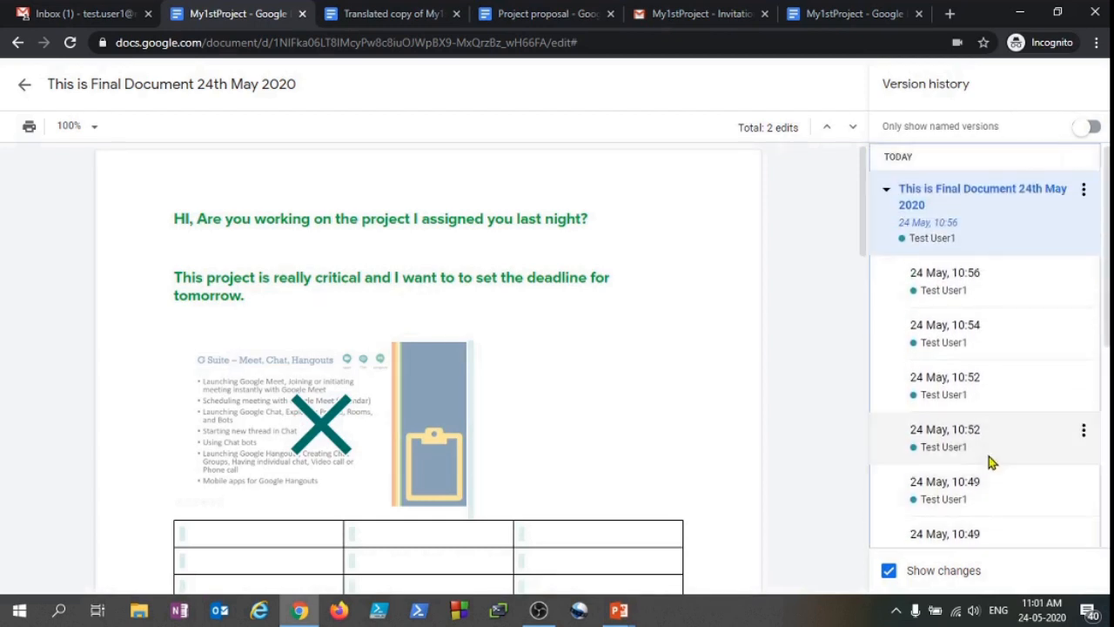
{"action": "scroll", "coordinate": [1007, 418], "scroll_direction": "down", "scroll_amount": 5}
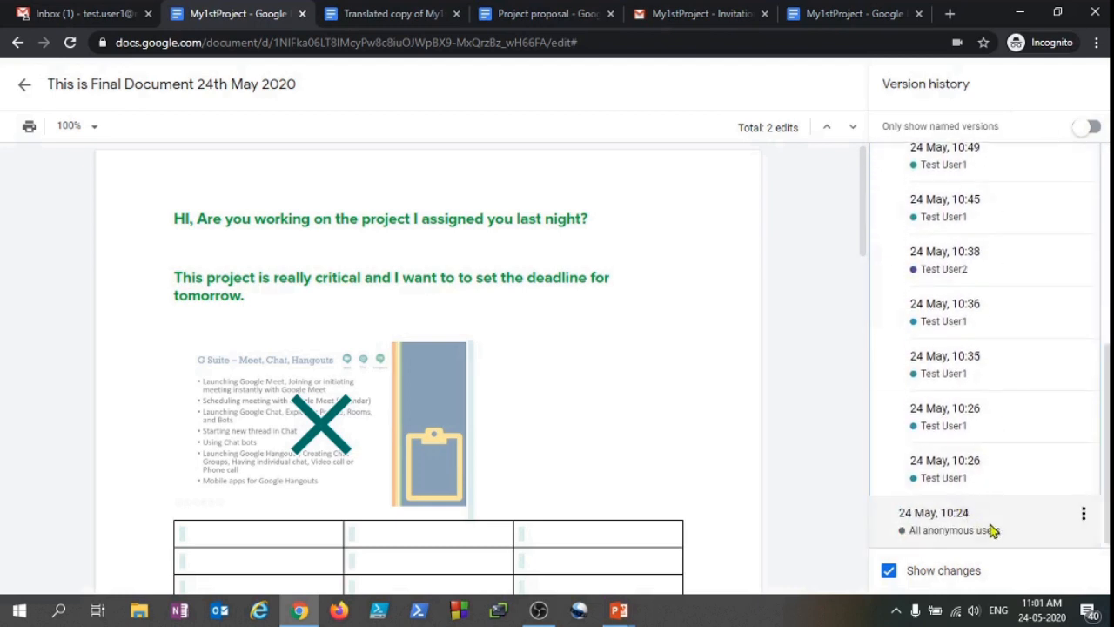
{"action": "scroll", "coordinate": [1013, 412], "scroll_direction": "up", "scroll_amount": 5}
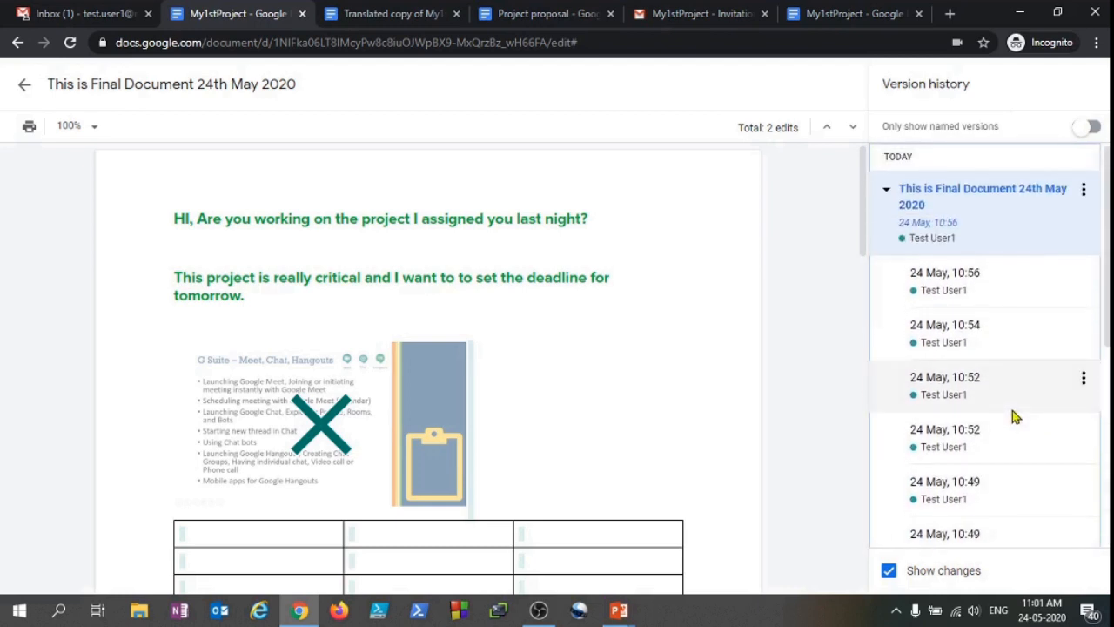
{"action": "scroll", "coordinate": [1014, 413], "scroll_direction": "down", "scroll_amount": 3}
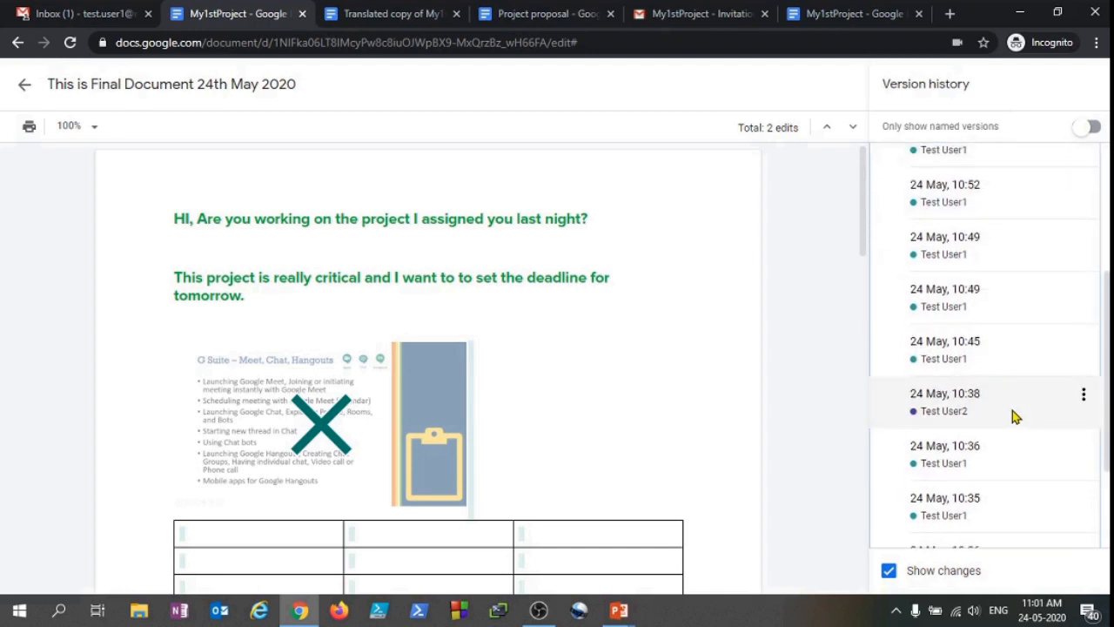
- Make a copy of the 24 May, 10:38 version in the Finance folder, named "Copy of My1stProject - 24 May, 10:38"
{"action": "left_click", "coordinate": [959, 407]}
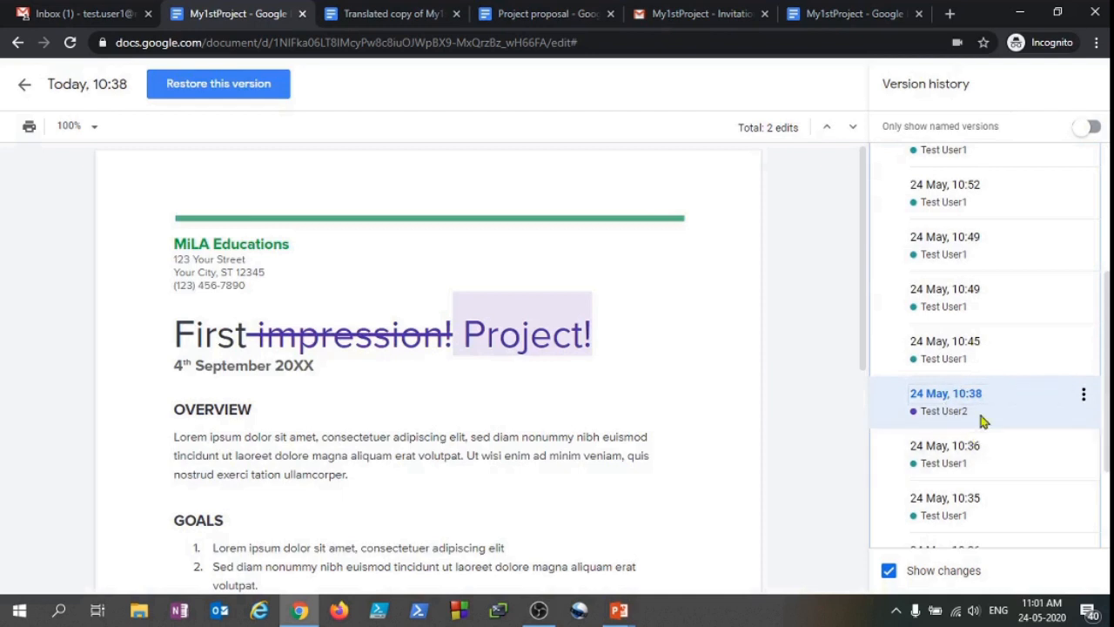
{"action": "left_click", "coordinate": [1084, 397]}
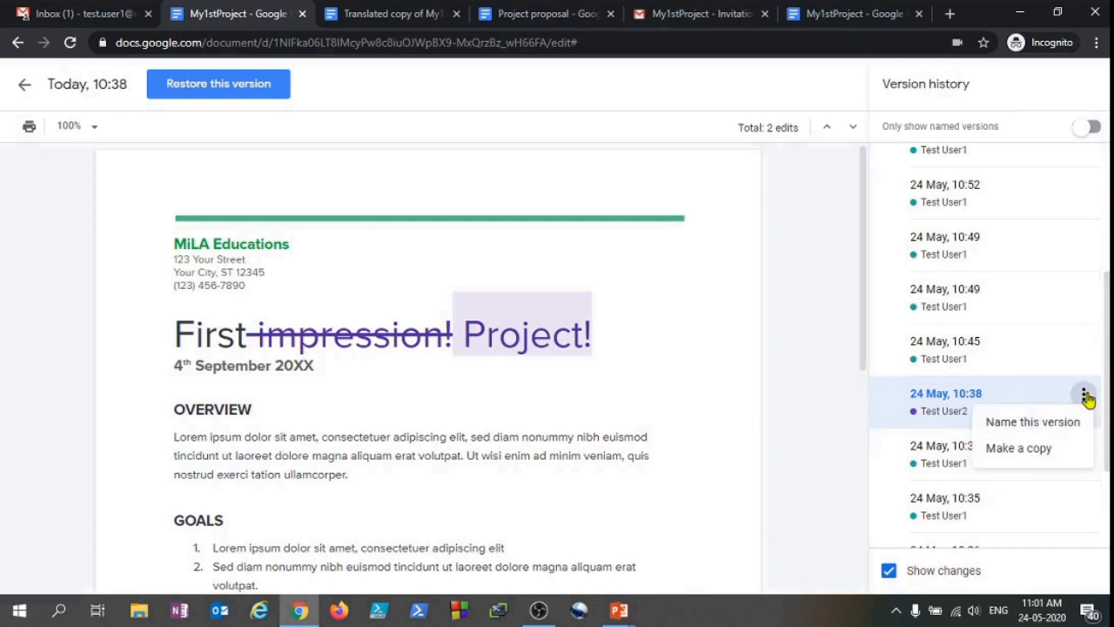
{"action": "left_click", "coordinate": [1039, 451]}
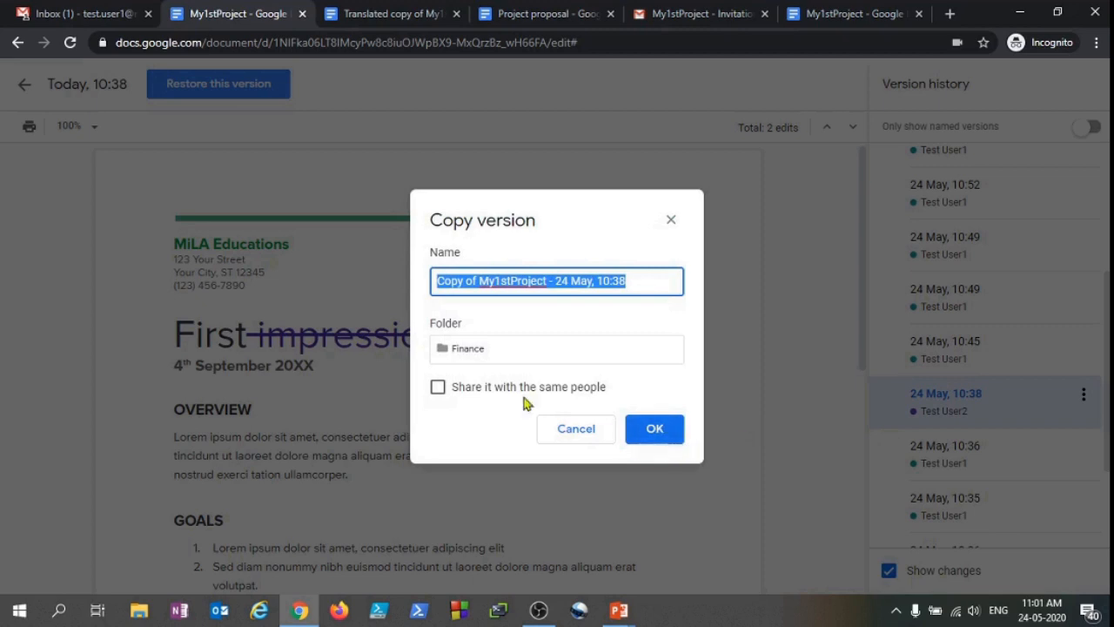
{"action": "left_click", "coordinate": [547, 281]}
{"action": "triple_click", "coordinate": [641, 281]}
{"action": "left_click", "coordinate": [642, 277]}
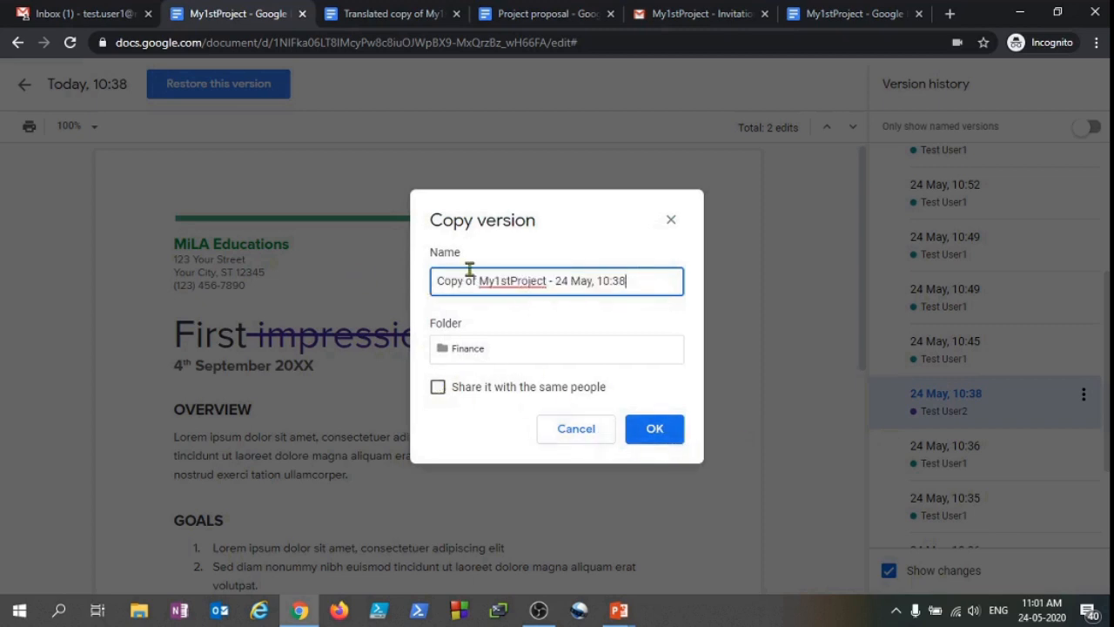
{"action": "left_click", "coordinate": [656, 429]}
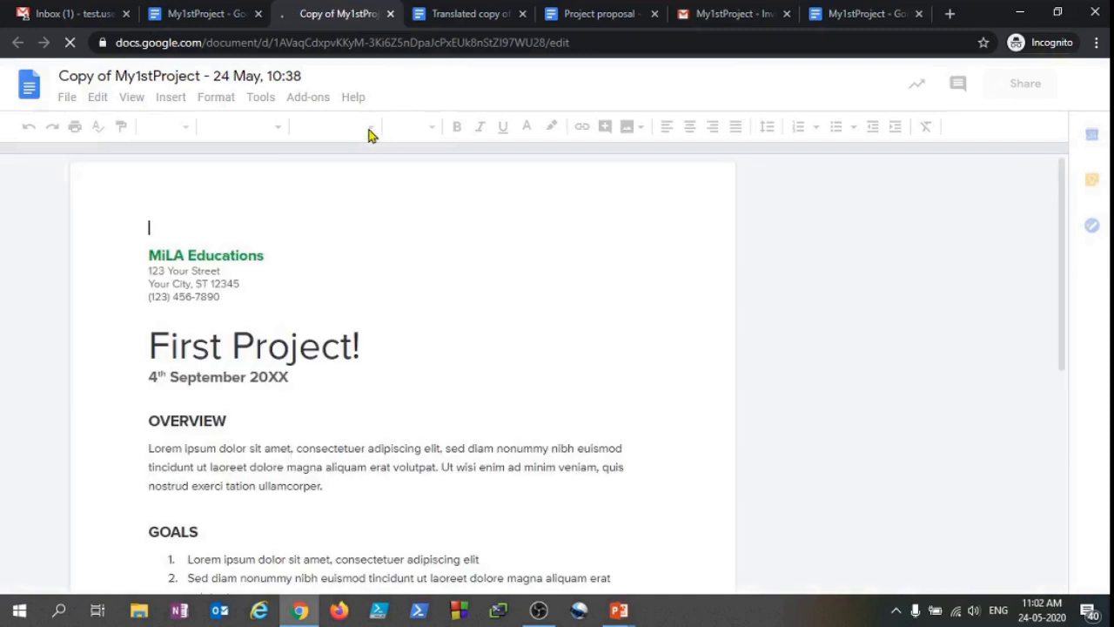
- Compare the copied document with the 24 May, 10:38 version of My1stProject and leave the version history
{"action": "left_click", "coordinate": [208, 13]}
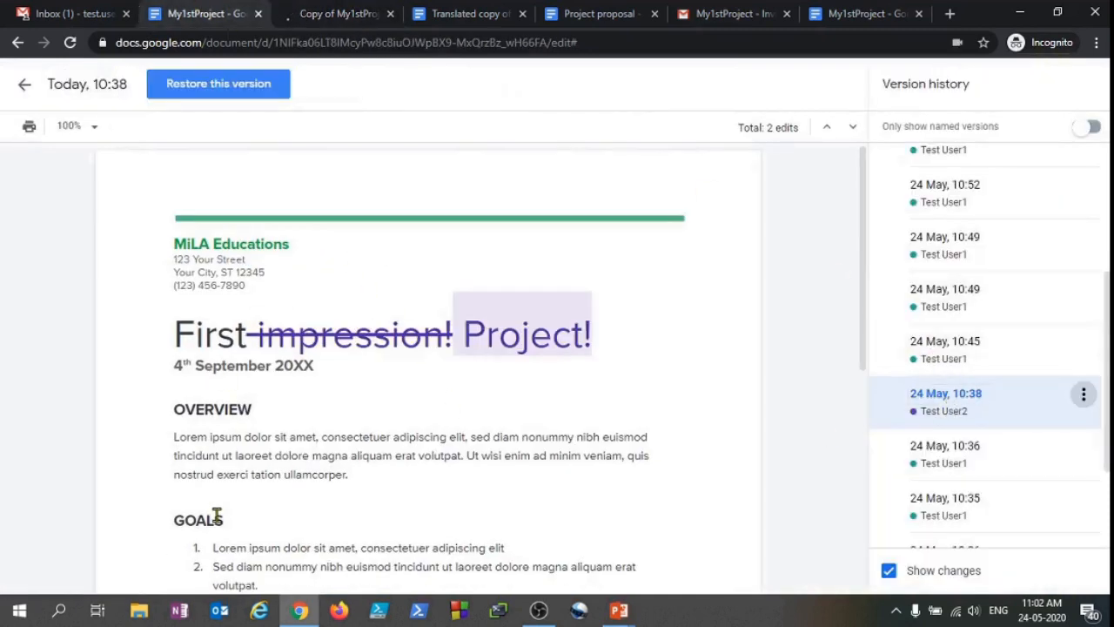
{"action": "left_click", "coordinate": [361, 12]}
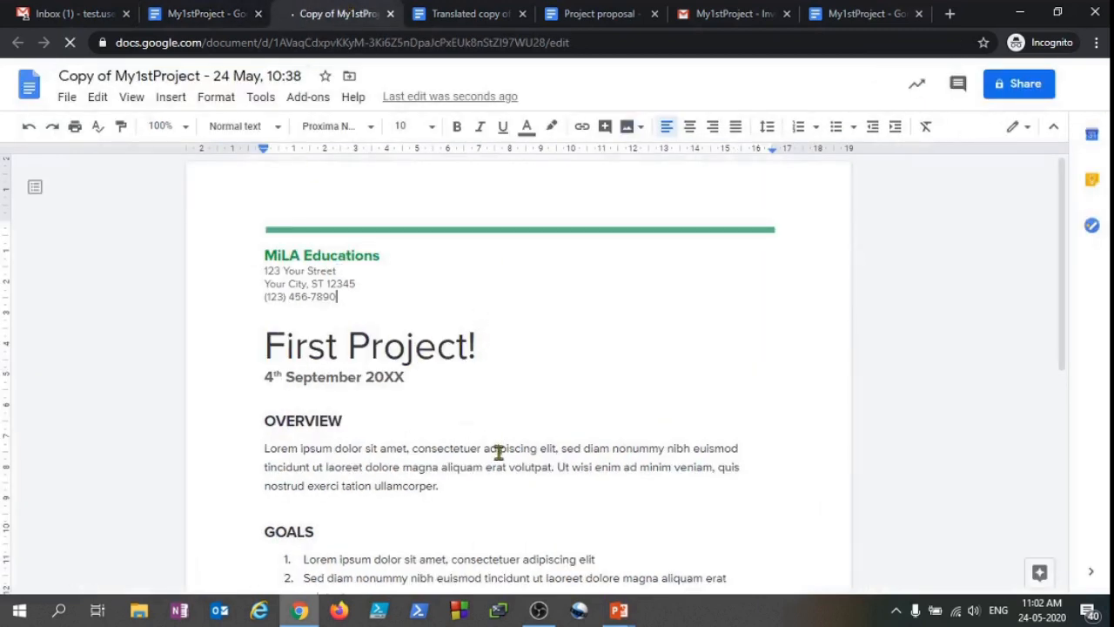
{"action": "scroll", "coordinate": [501, 450], "scroll_direction": "down", "scroll_amount": 10}
{"action": "scroll", "coordinate": [509, 450], "scroll_direction": "up", "scroll_amount": 10}
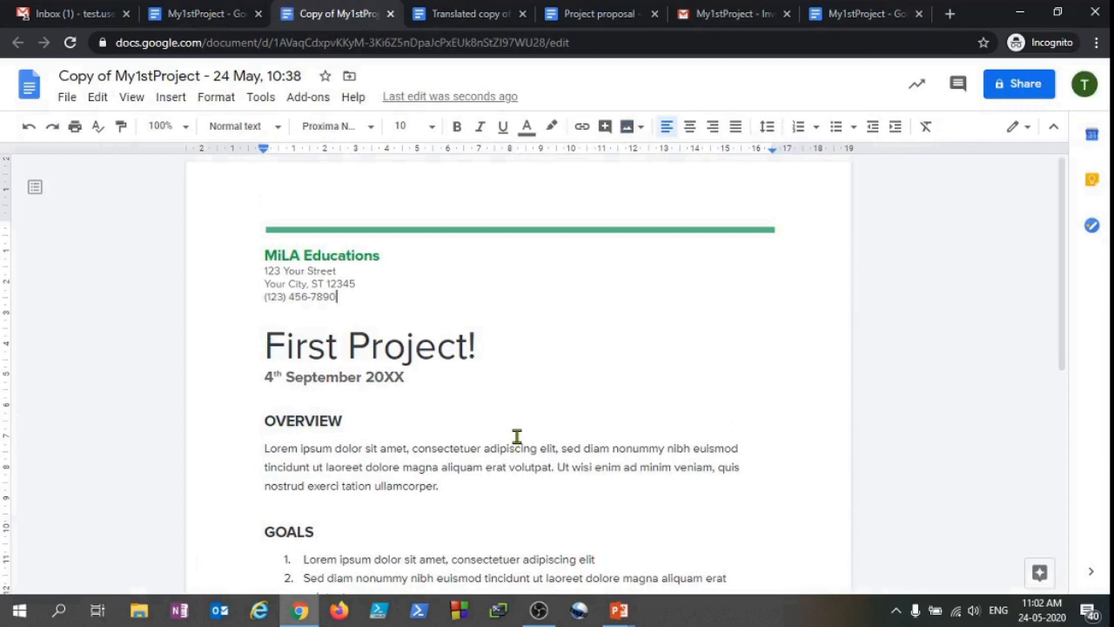
{"action": "left_click", "coordinate": [203, 11]}
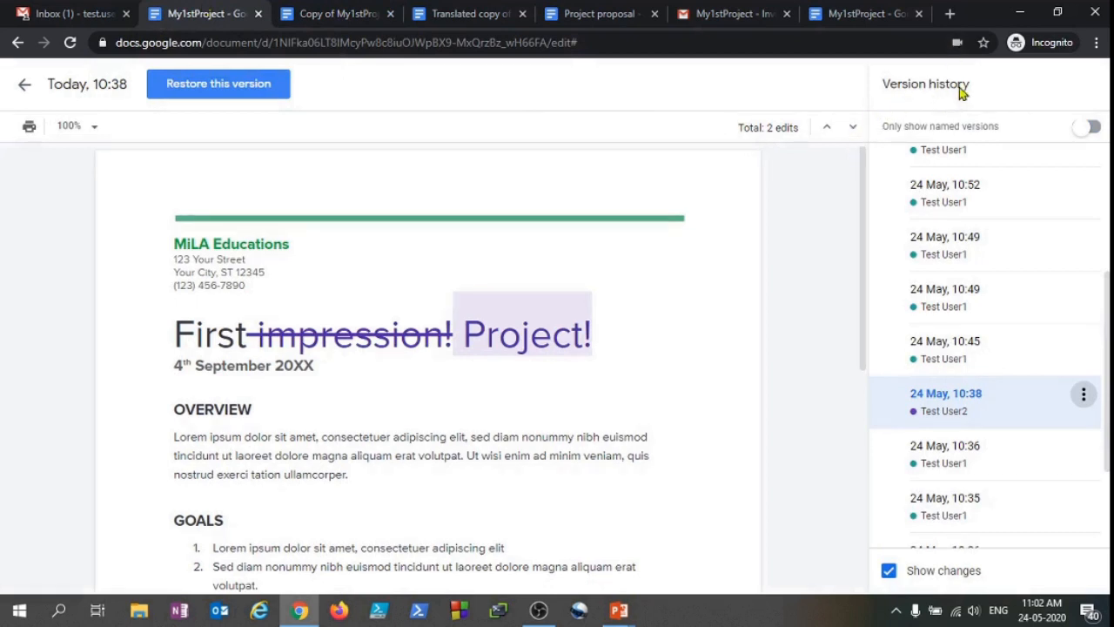
{"action": "left_click", "coordinate": [24, 84]}
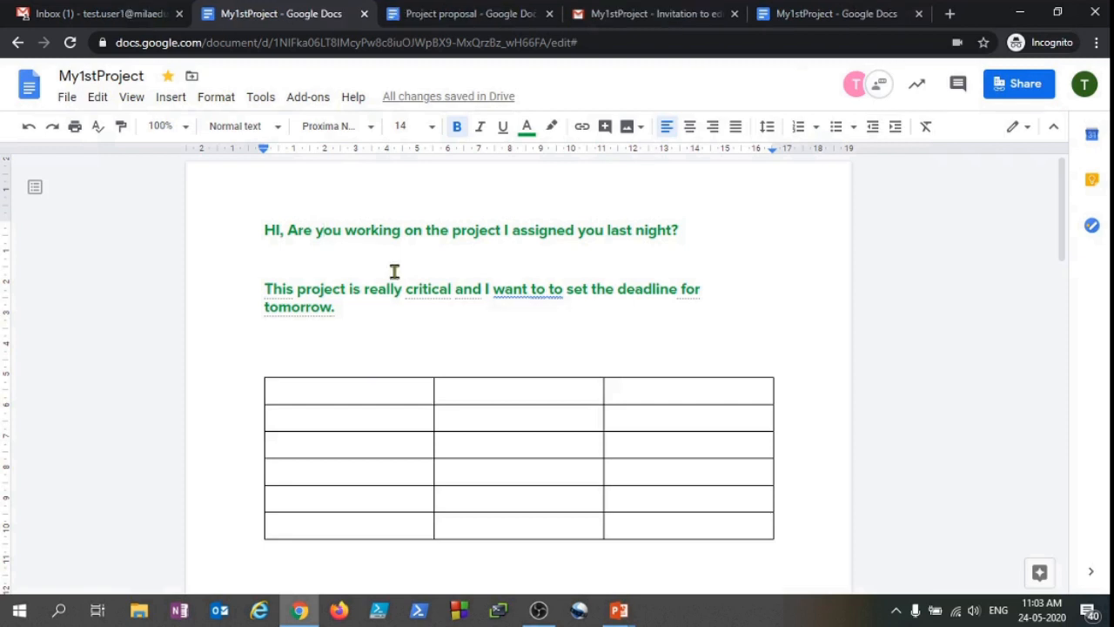
- Move My1stProject to the bin and check the recent documents on the Docs home screen
{"action": "left_click", "coordinate": [63, 99]}
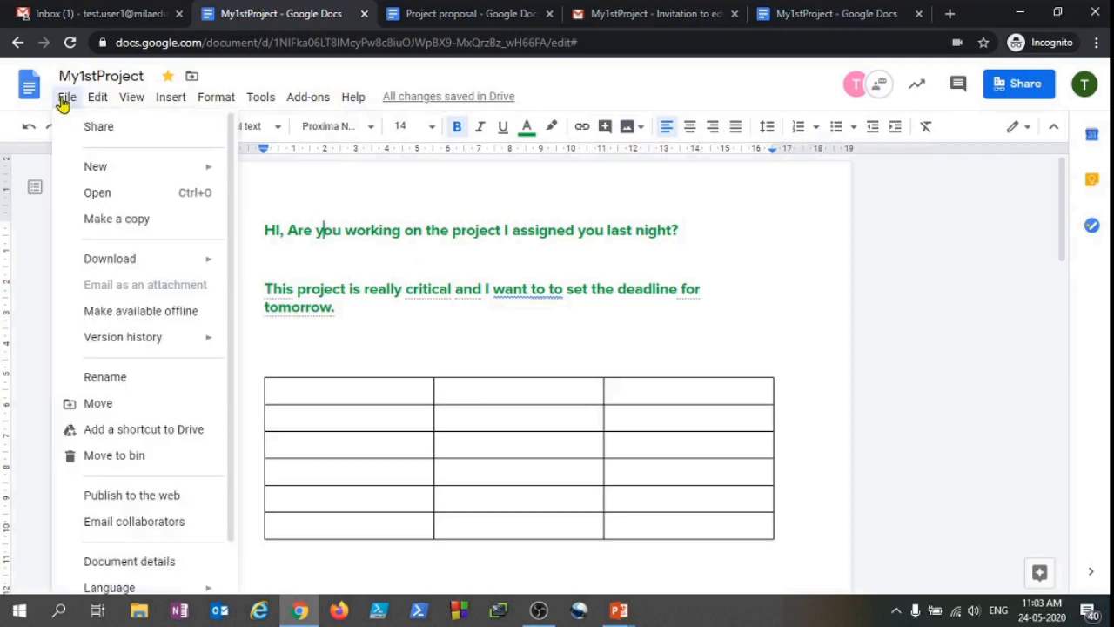
{"action": "left_click", "coordinate": [132, 459]}
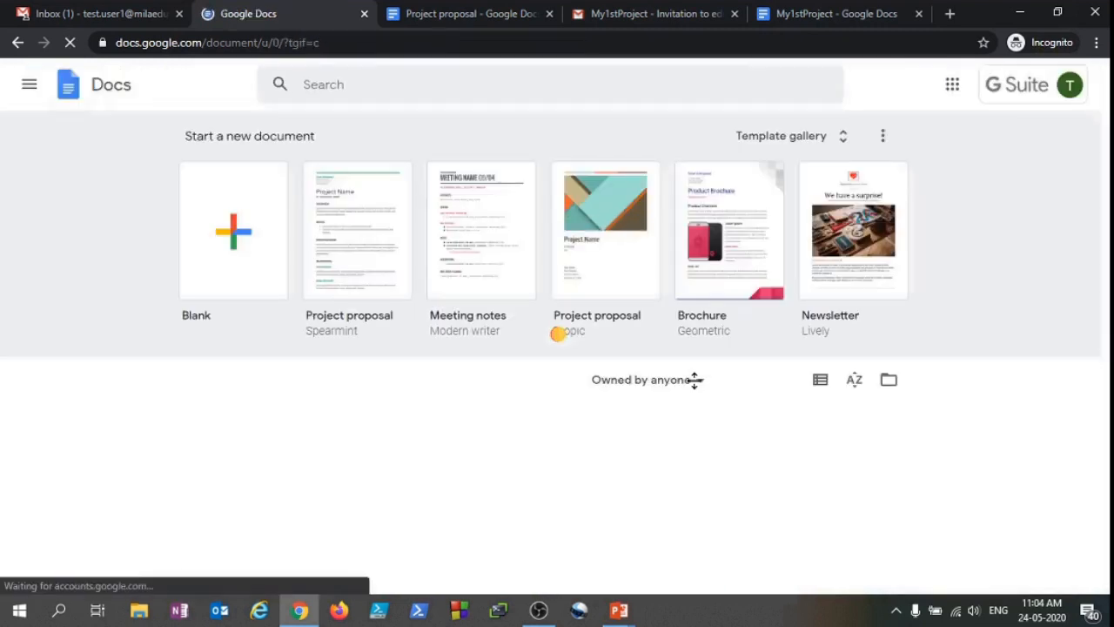
{"action": "scroll", "coordinate": [365, 340], "scroll_direction": "down", "scroll_amount": 1}
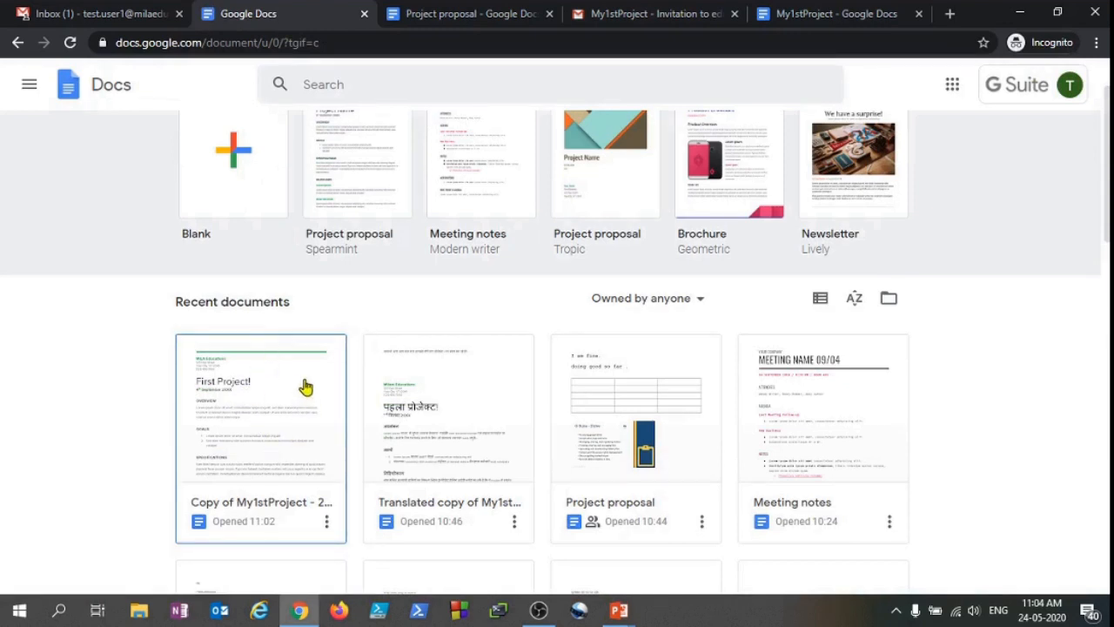
{"action": "scroll", "coordinate": [374, 366], "scroll_direction": "up", "scroll_amount": 1}
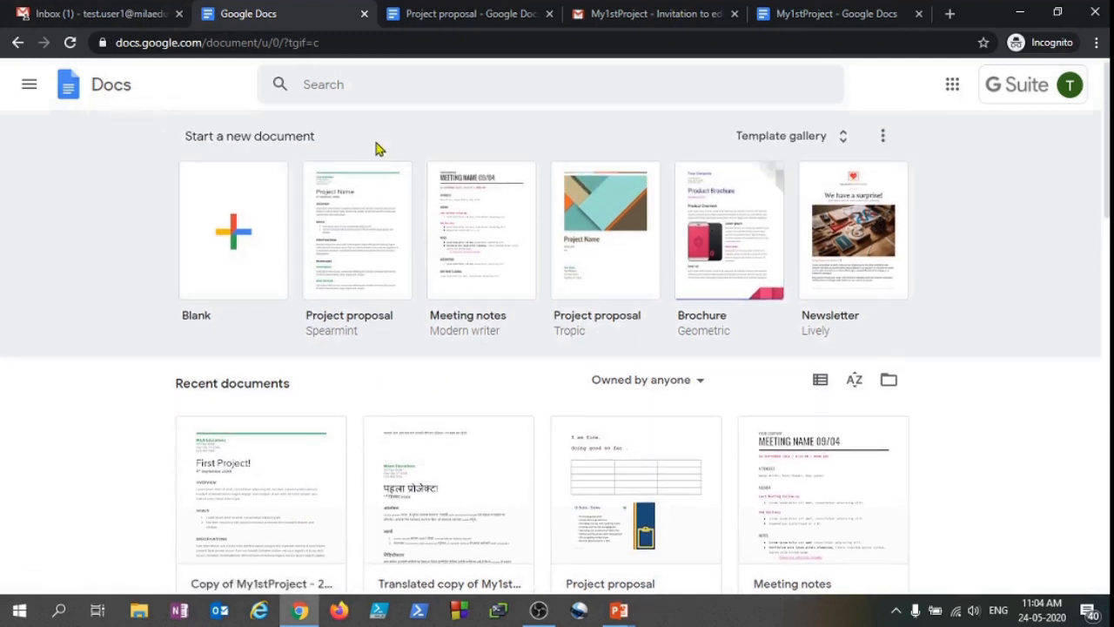
- Switch to Google Drive and restore My1stProject from the Bin
{"action": "left_click", "coordinate": [952, 87]}
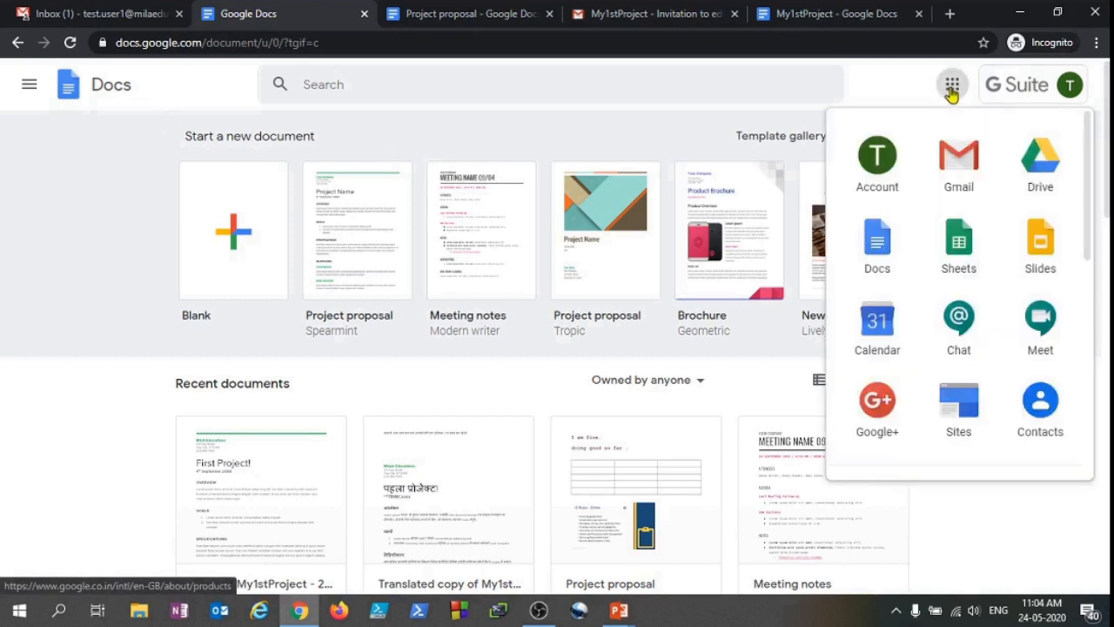
{"action": "scroll", "coordinate": [888, 383], "scroll_direction": "down", "scroll_amount": 3}
{"action": "scroll", "coordinate": [905, 327], "scroll_direction": "up", "scroll_amount": 3}
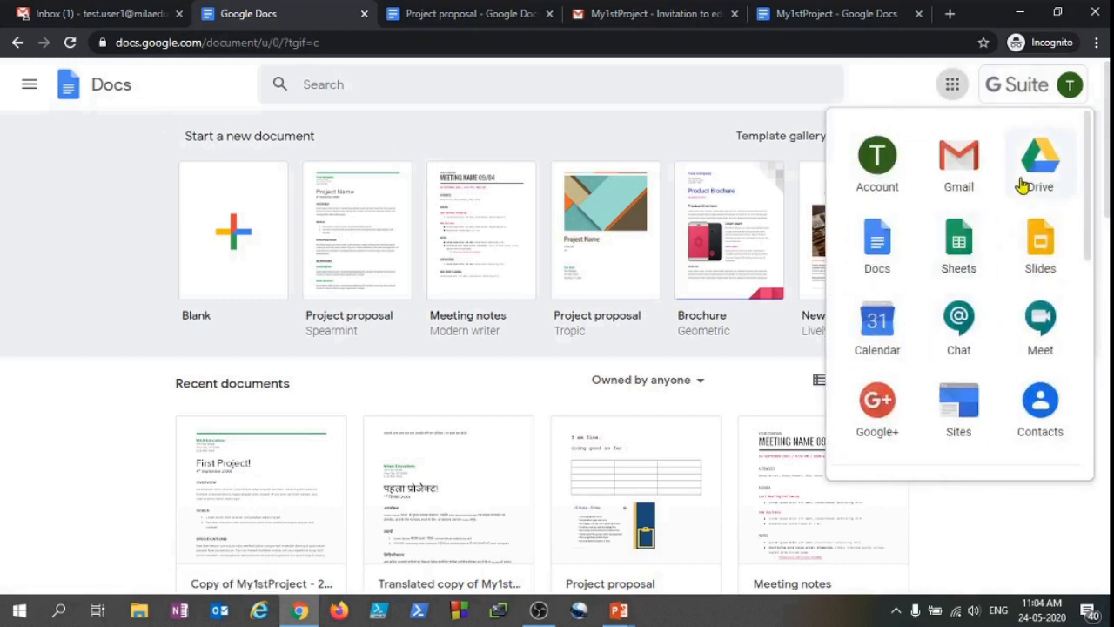
{"action": "left_click", "coordinate": [1036, 174]}
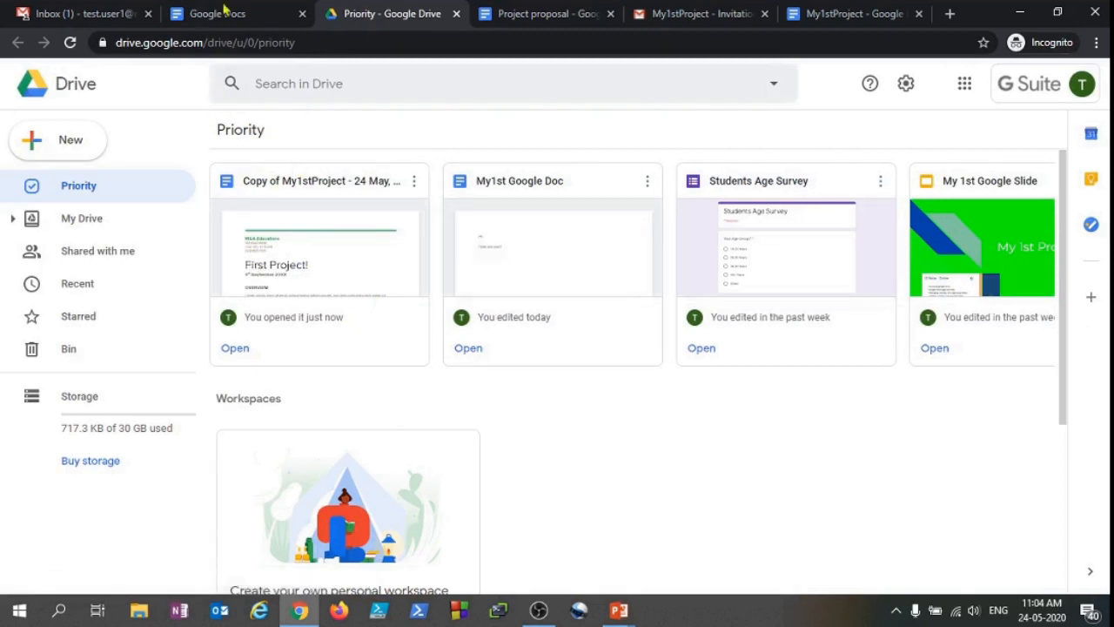
{"action": "left_click", "coordinate": [84, 355]}
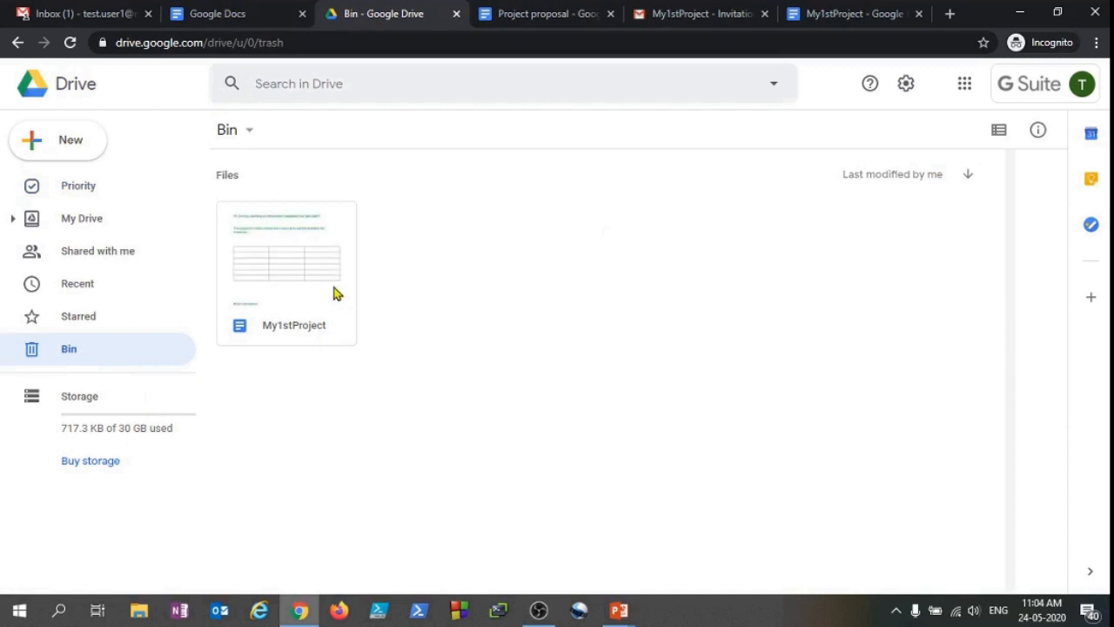
{"action": "left_click", "coordinate": [337, 293]}
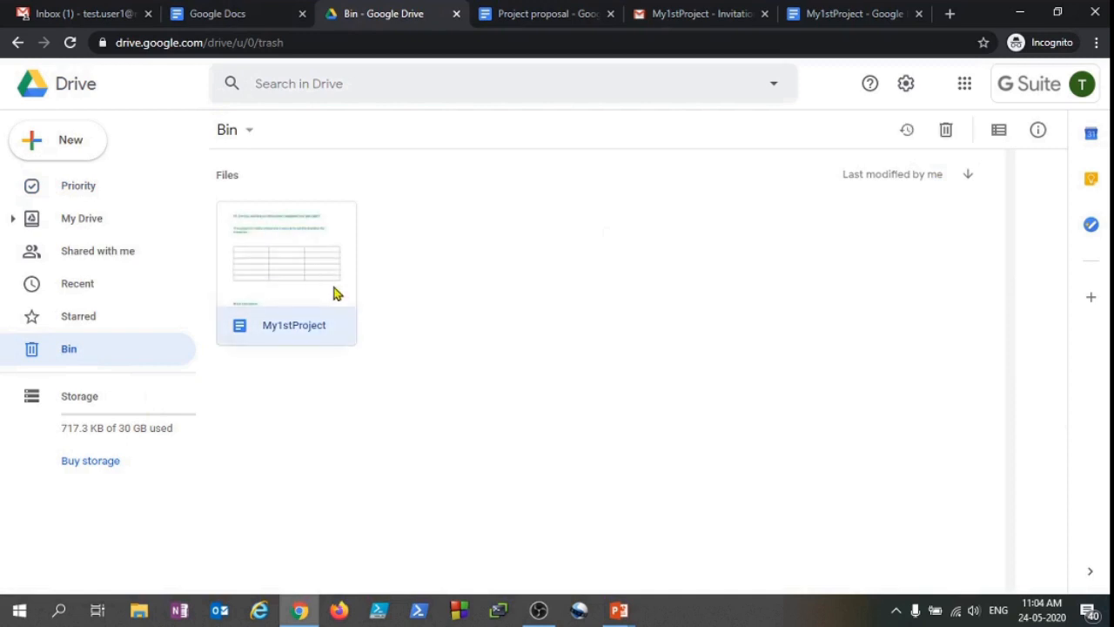
{"action": "left_click", "coordinate": [908, 132]}
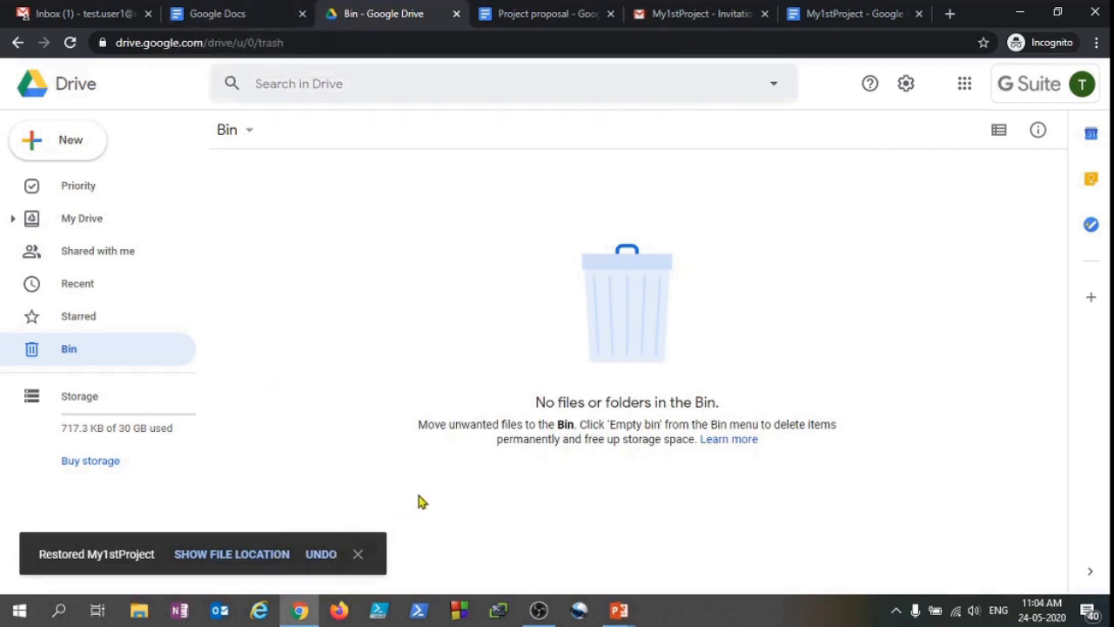
- Switch to the Docs home screen, reload the page and open the restored My1stProject from the recent documents
{"action": "left_click", "coordinate": [241, 15]}
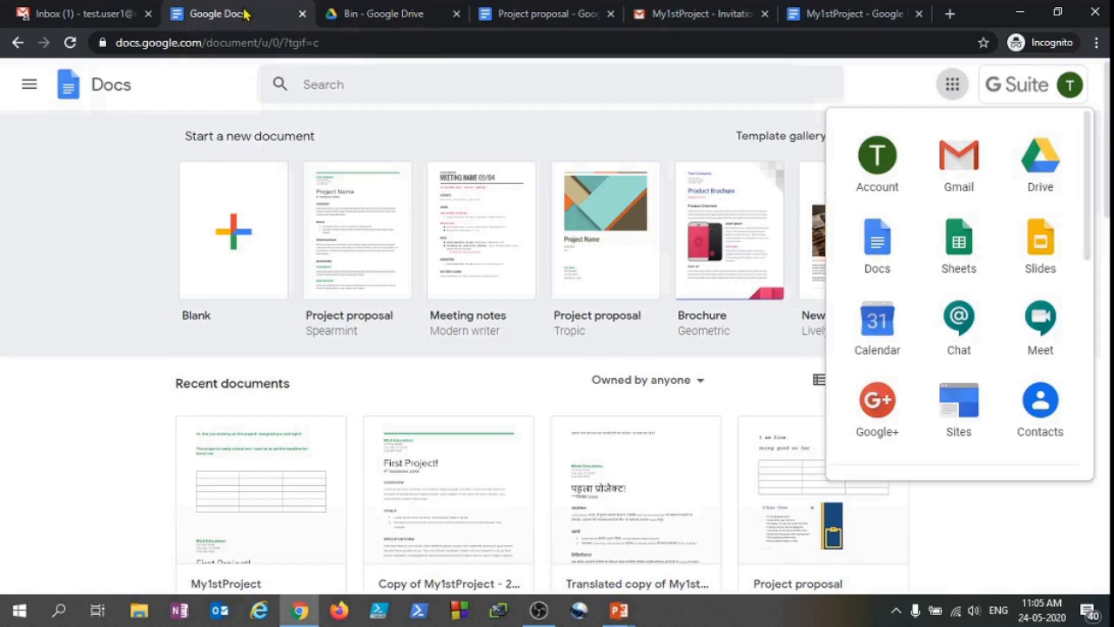
{"action": "left_click", "coordinate": [378, 15]}
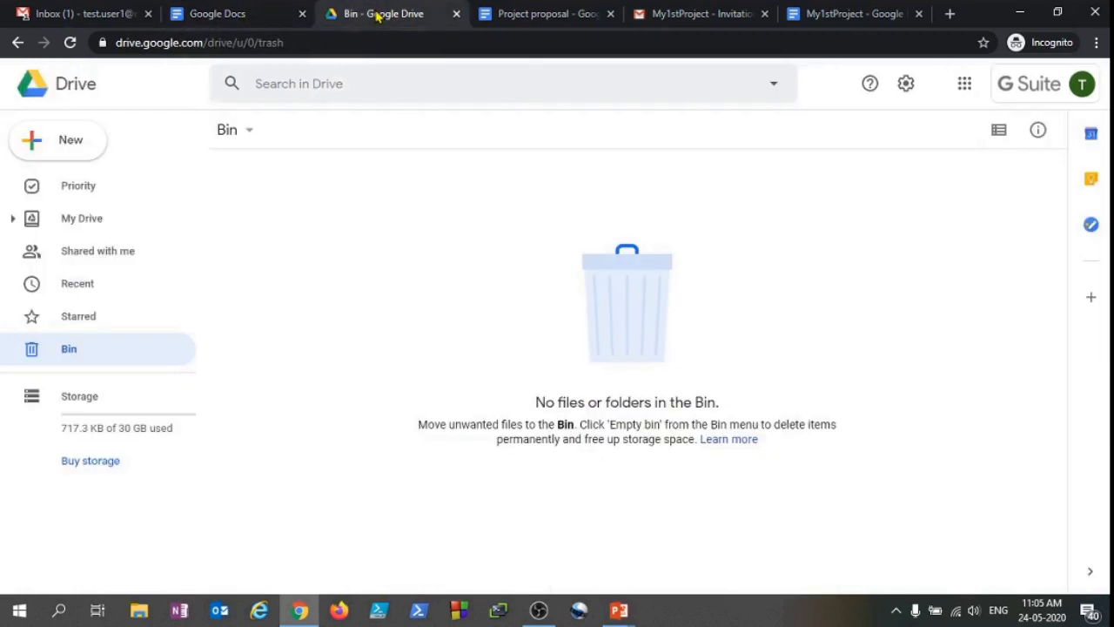
{"action": "left_click", "coordinate": [252, 15]}
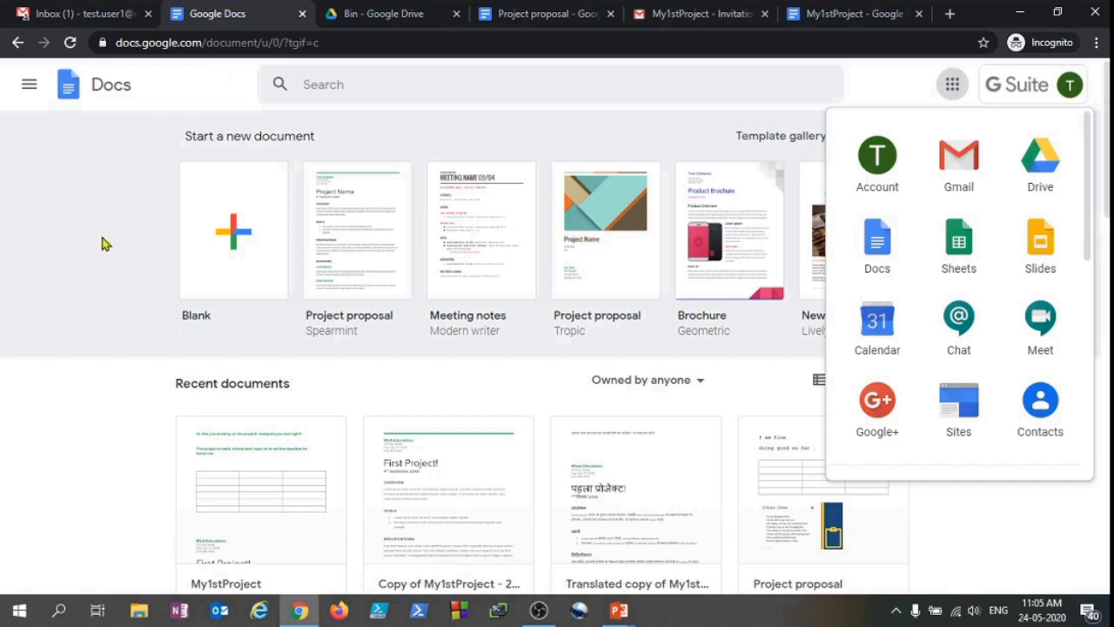
{"action": "left_click", "coordinate": [75, 46]}
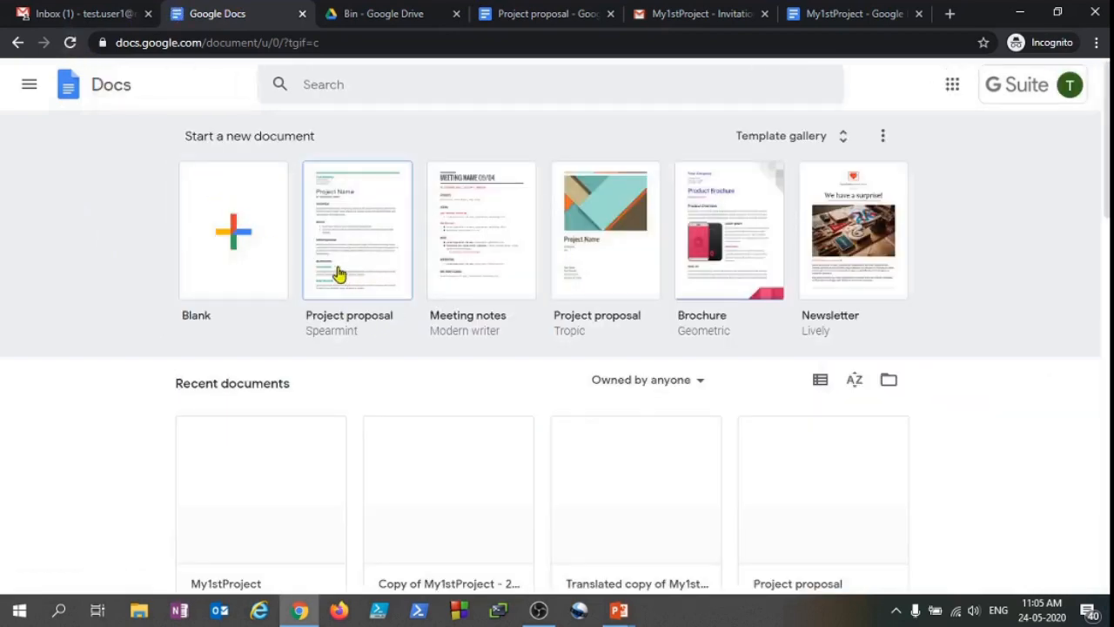
{"action": "scroll", "coordinate": [320, 265], "scroll_direction": "down", "scroll_amount": 2}
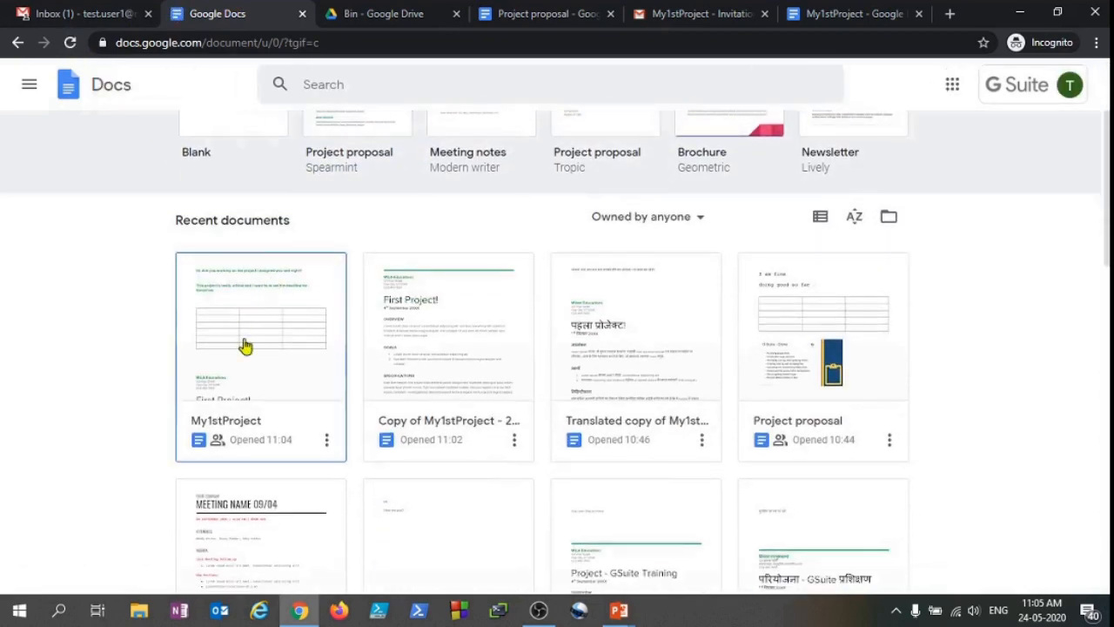
{"action": "left_click", "coordinate": [250, 348]}
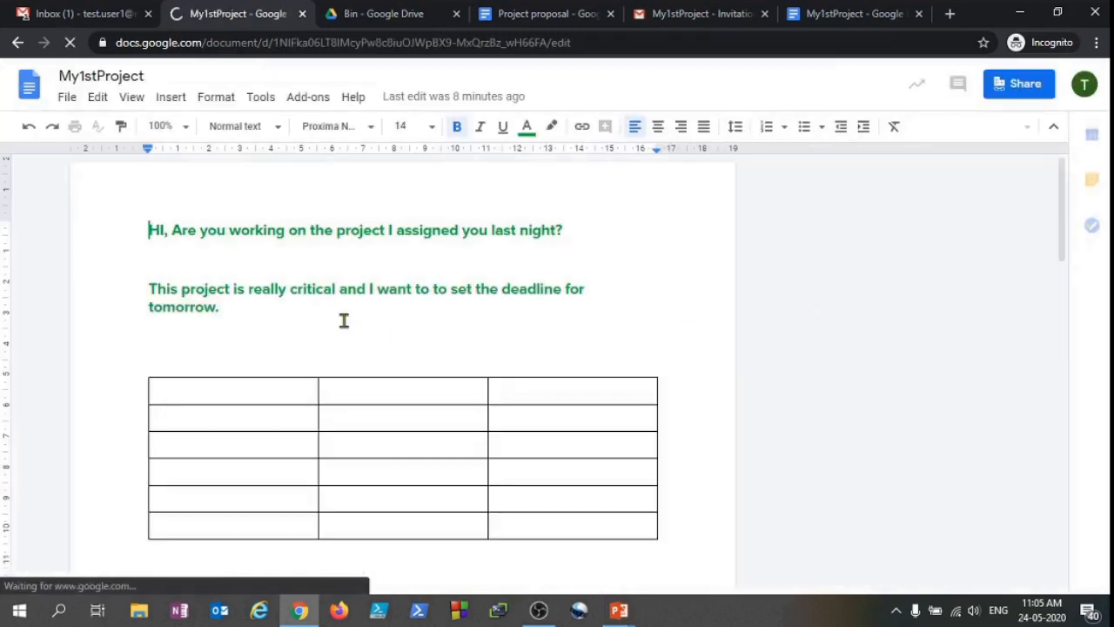
{"action": "scroll", "coordinate": [397, 365], "scroll_direction": "down", "scroll_amount": 5}
{"action": "scroll", "coordinate": [398, 370], "scroll_direction": "up", "scroll_amount": 1}
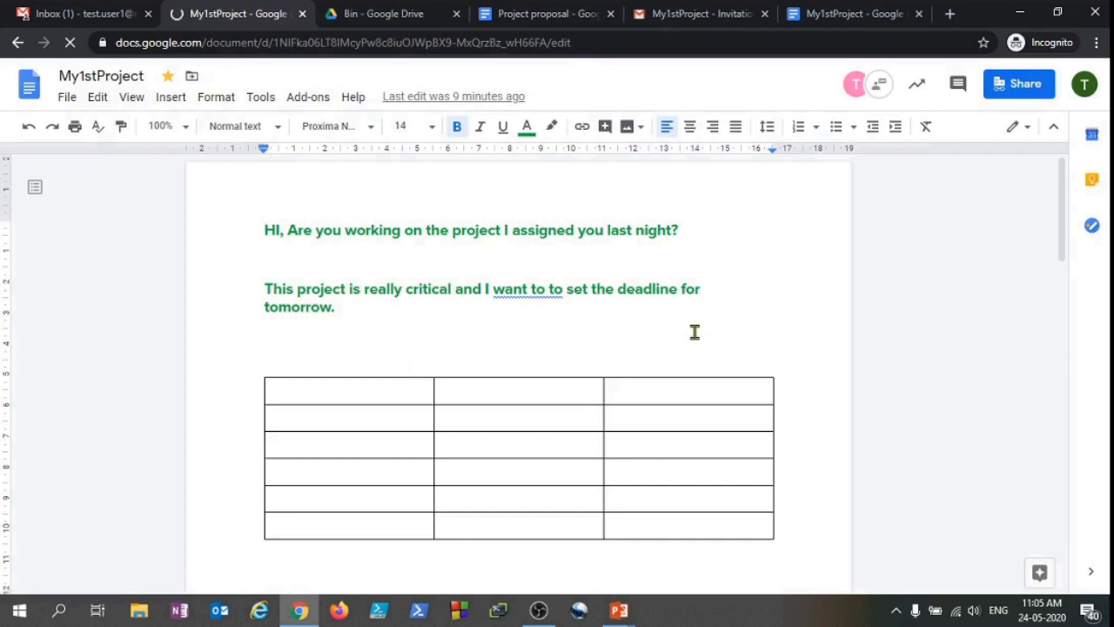
{"action": "left_click", "coordinate": [633, 308]}
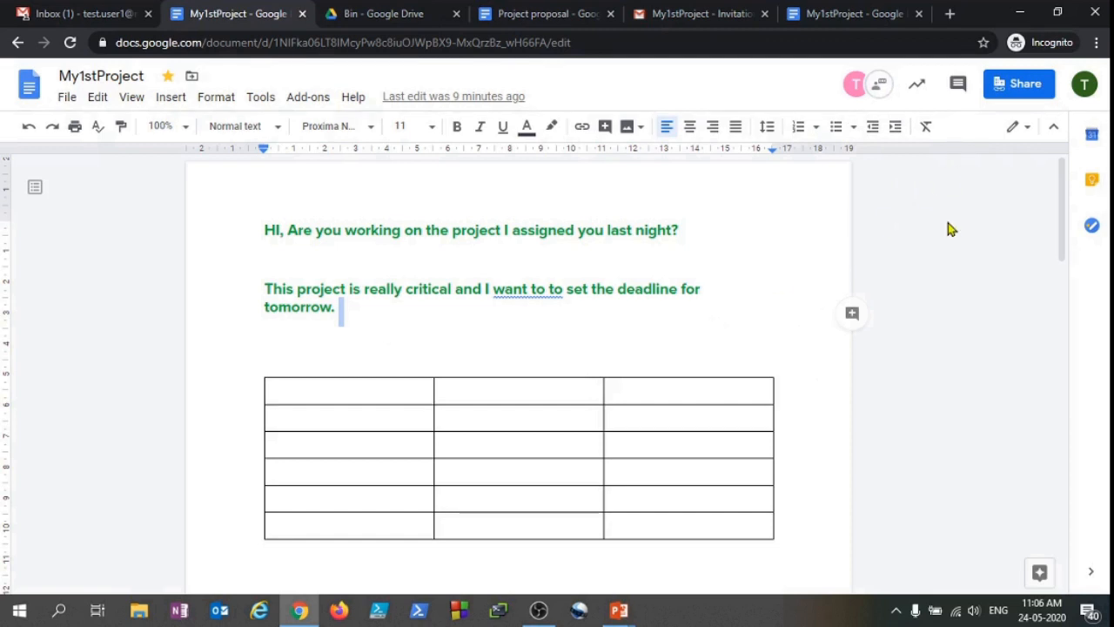
- Open the Activity dashboard of My1stProject and look over the viewers the file is shared with
{"action": "left_click", "coordinate": [920, 86]}
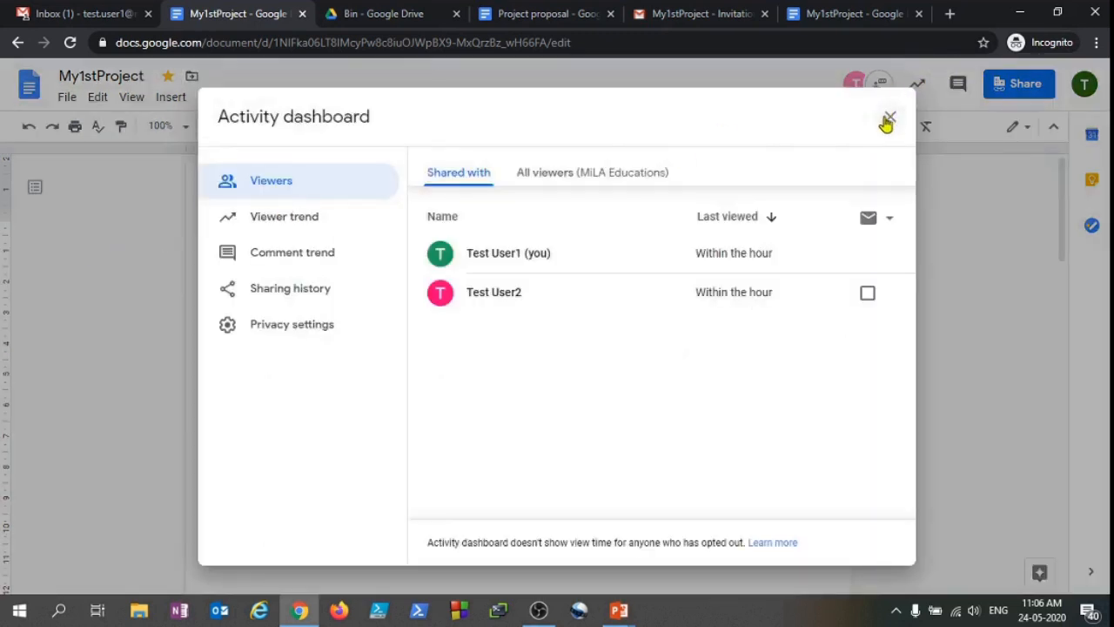
{"action": "left_click", "coordinate": [889, 116]}
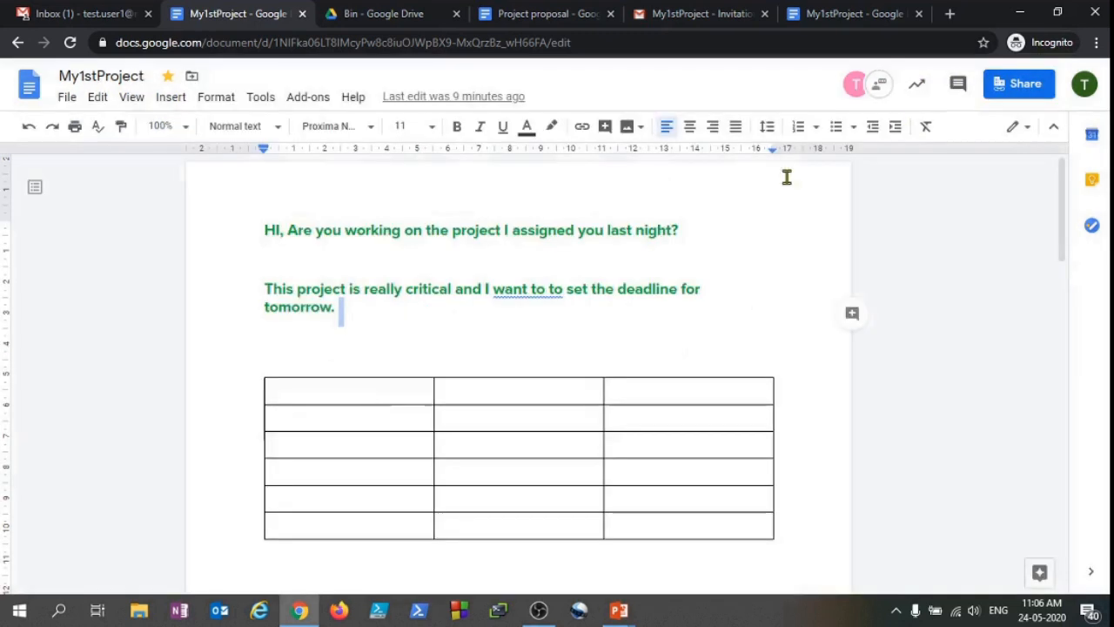
{"action": "left_click", "coordinate": [918, 91]}
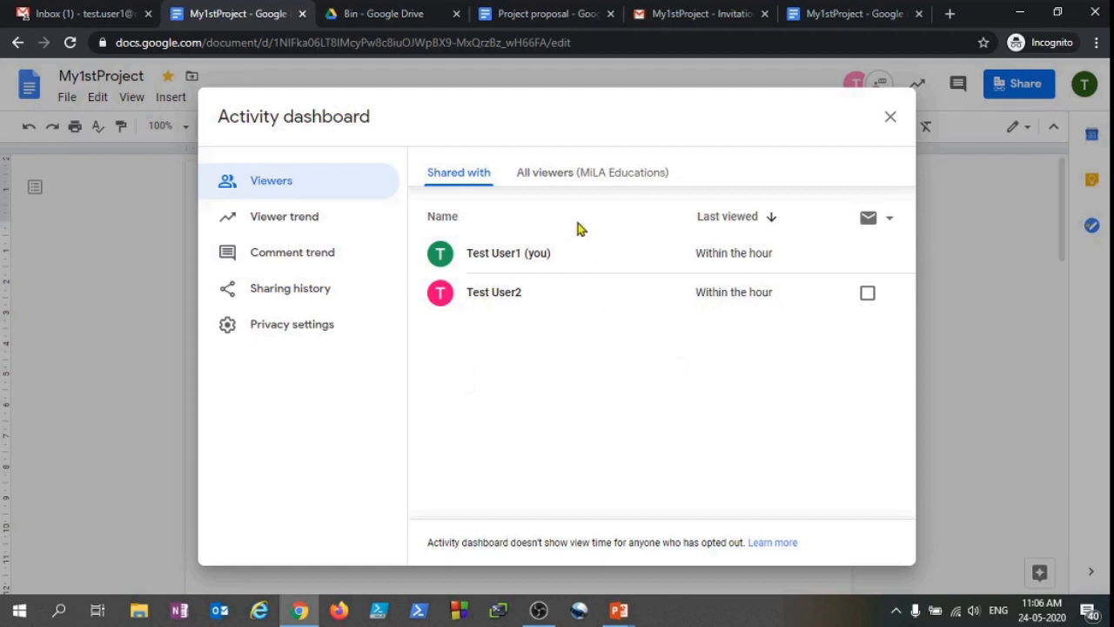
{"action": "left_click_drag", "start_coordinate": [600, 236], "coordinate": [632, 433]}
{"action": "left_click", "coordinate": [640, 436]}
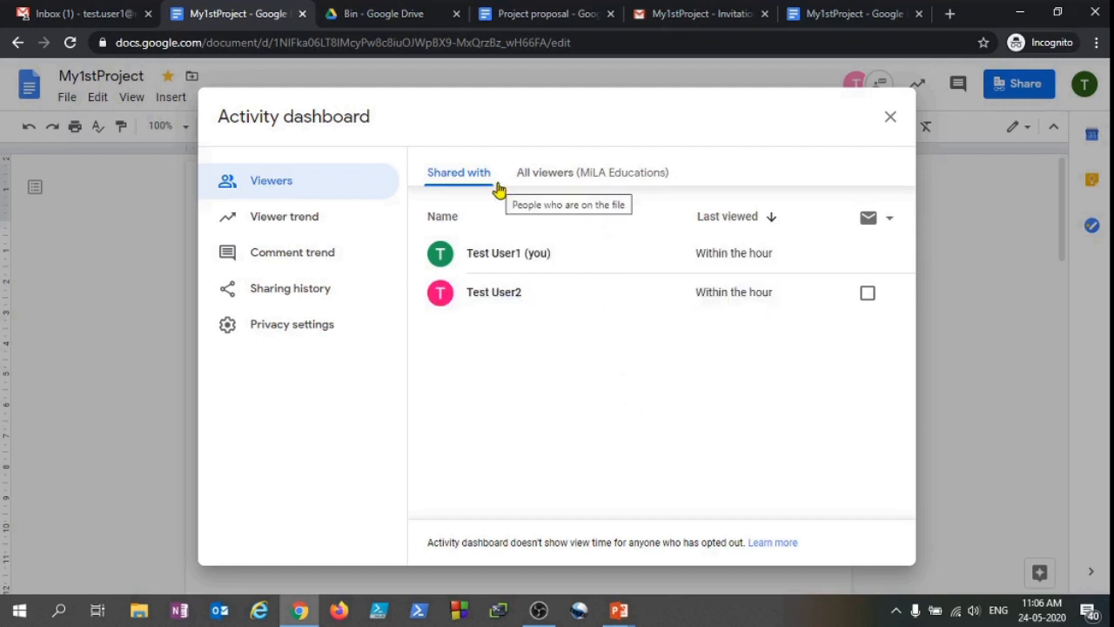
- Select the other collaborator in the shared viewers list as email recipient and continue to the email form
{"action": "left_click", "coordinate": [890, 221]}
{"action": "left_click", "coordinate": [921, 252]}
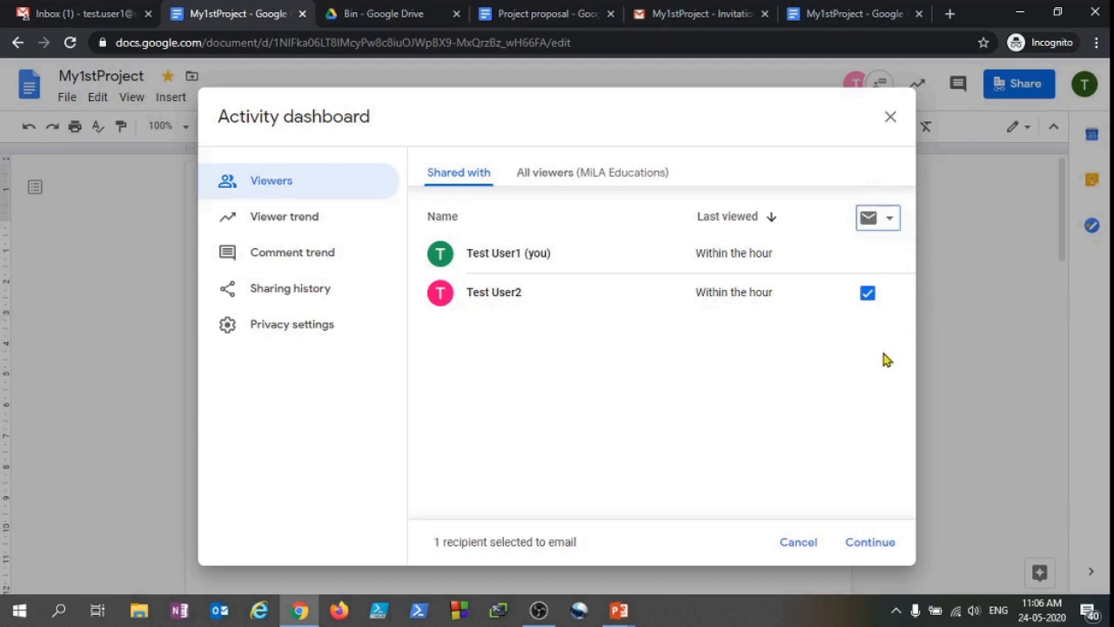
{"action": "left_click", "coordinate": [892, 544]}
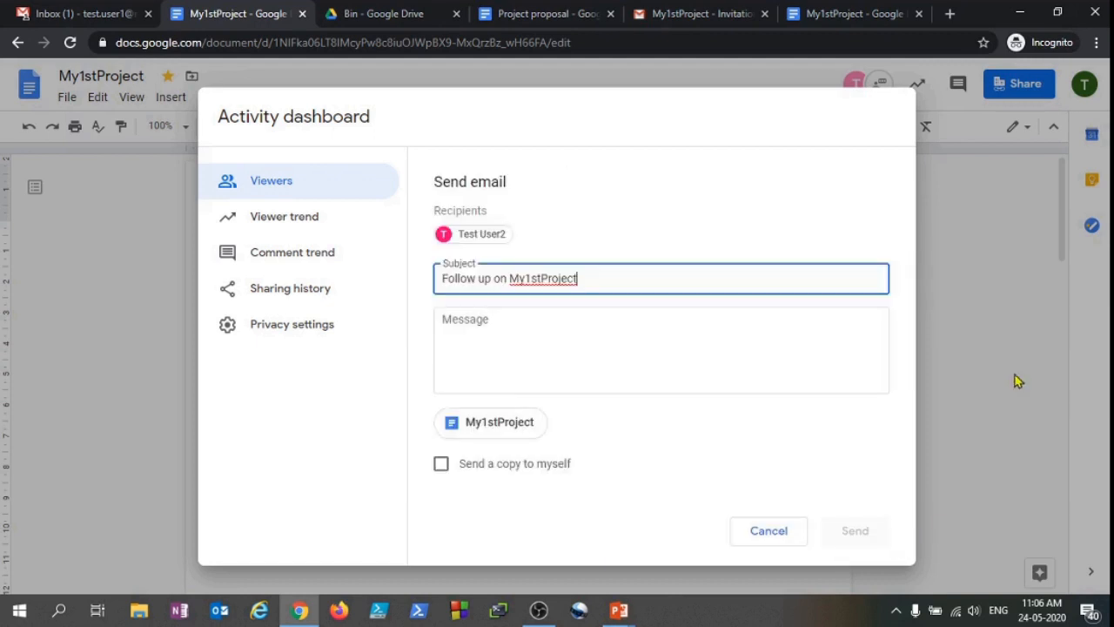
- Send the follow-up email with the message "Hi, lets work on this 1st thing tomorrow morning! Thanks" and close the Activity dashboard
{"action": "left_click", "coordinate": [534, 347]}
{"action": "type", "text": "Hi"}
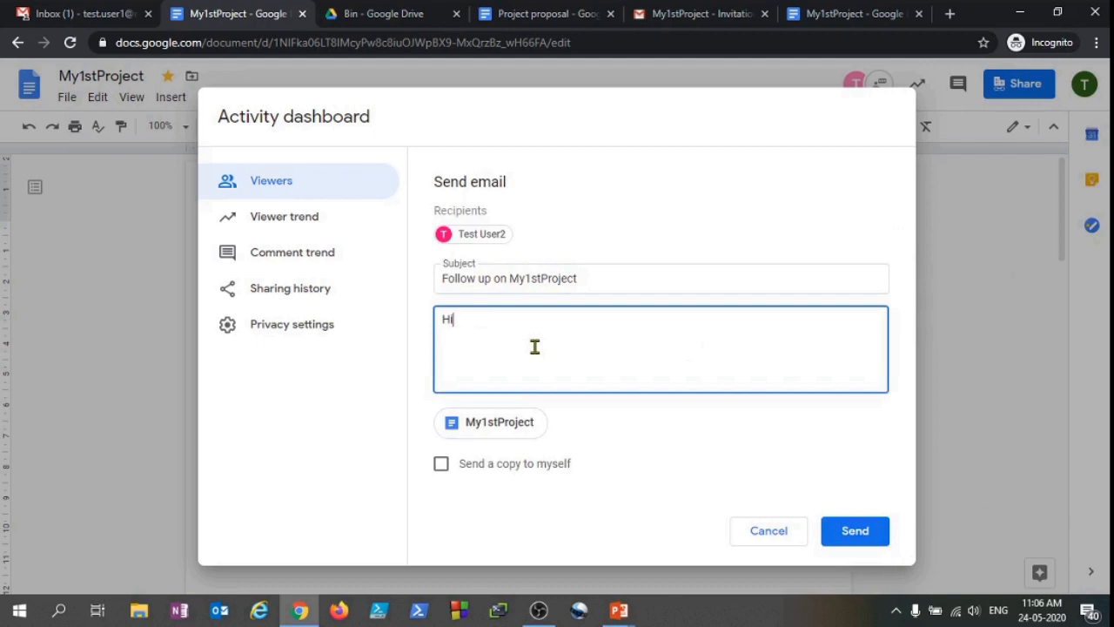
{"action": "type", "text": "lets work on this 1st thing tomm"}
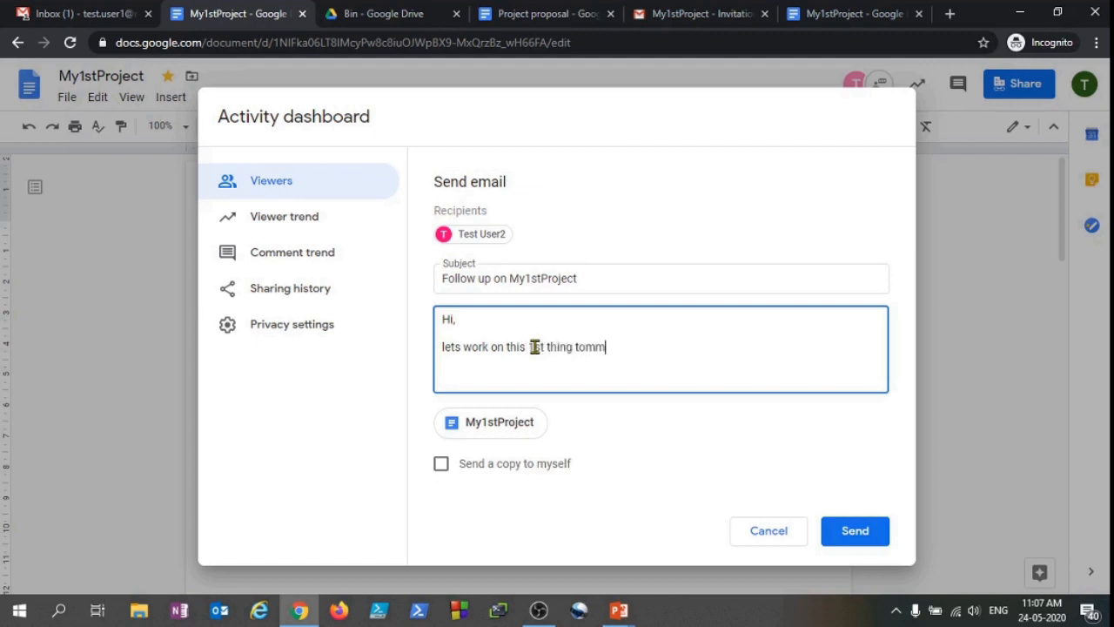
{"action": "key", "text": "BackSpace"}
{"action": "type", "text": "orrow morning!"}
{"action": "key", "text": "Return"}
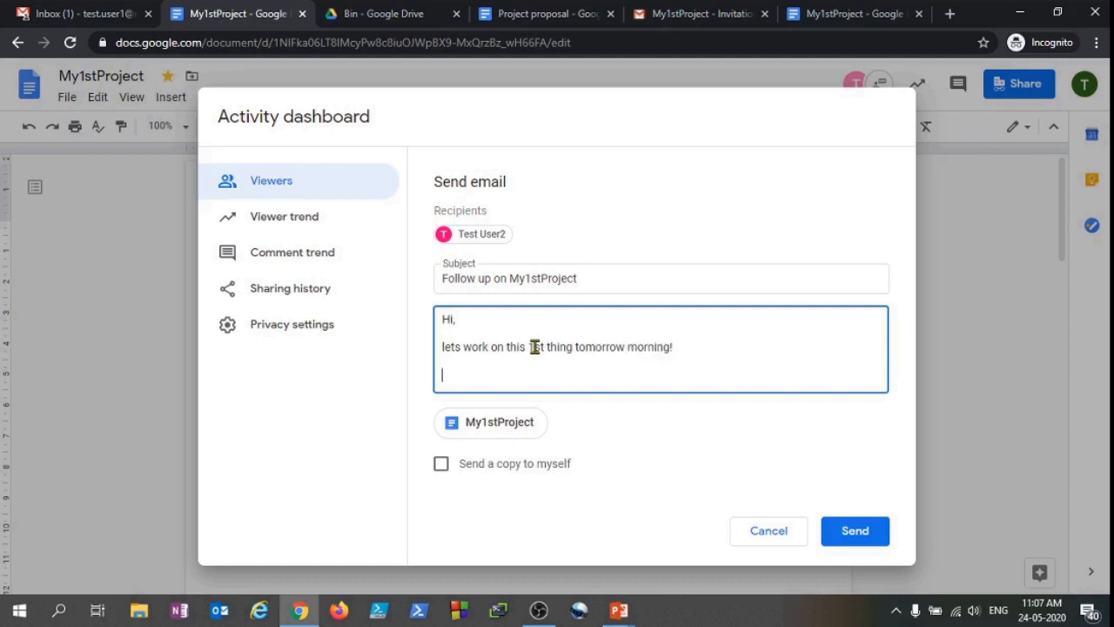
{"action": "type", "text": "Thanks"}
{"action": "left_click", "coordinate": [855, 531]}
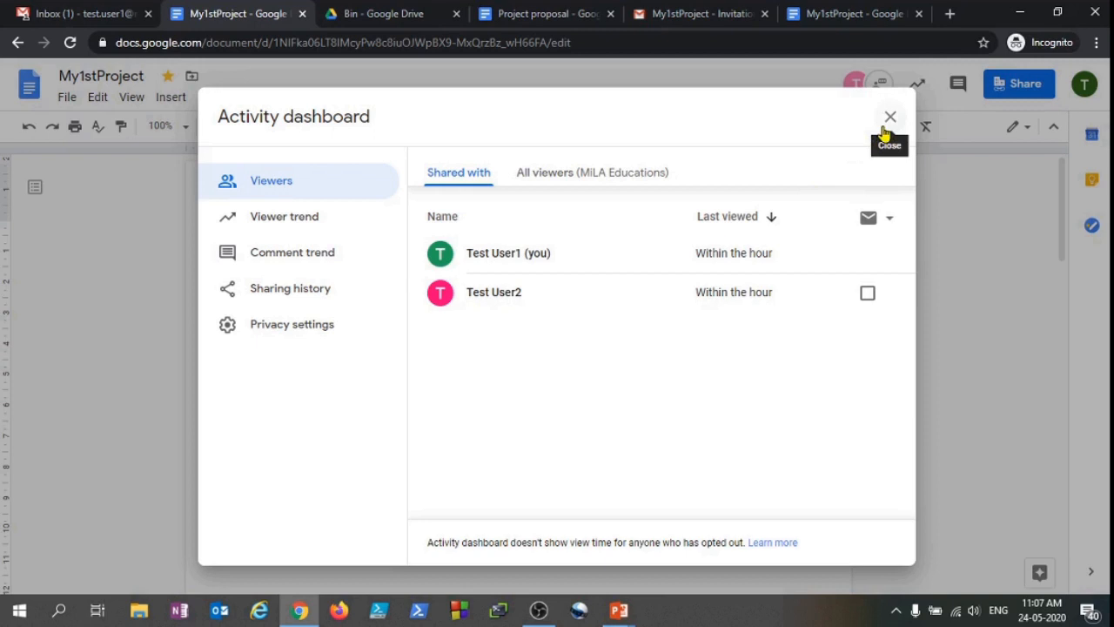
{"action": "left_click", "coordinate": [888, 119]}
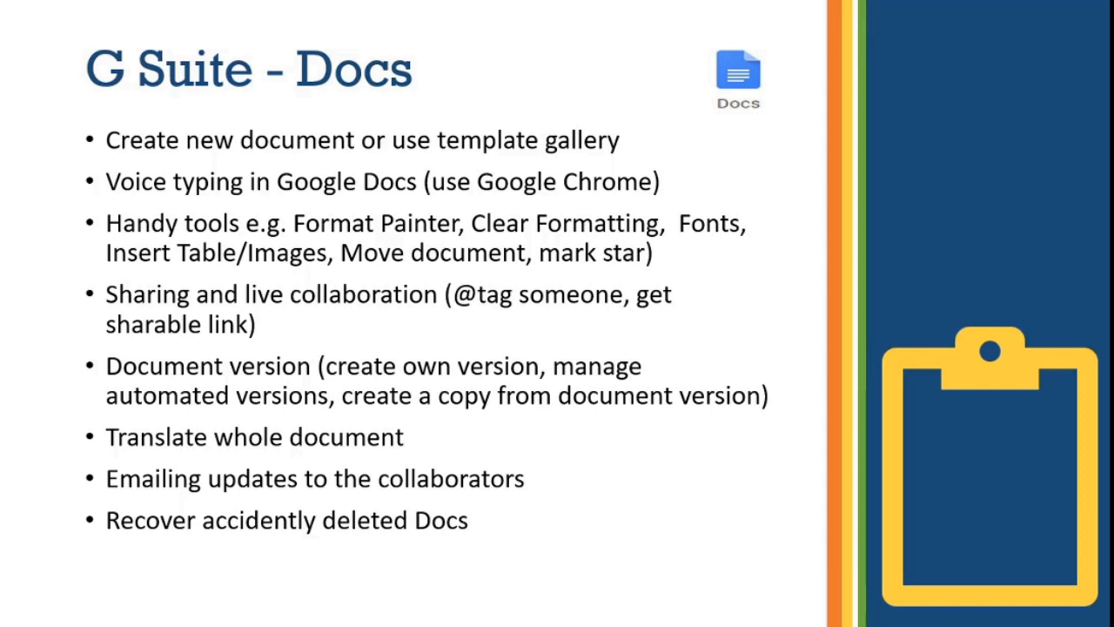
{"action": "key", "text": "Right"}
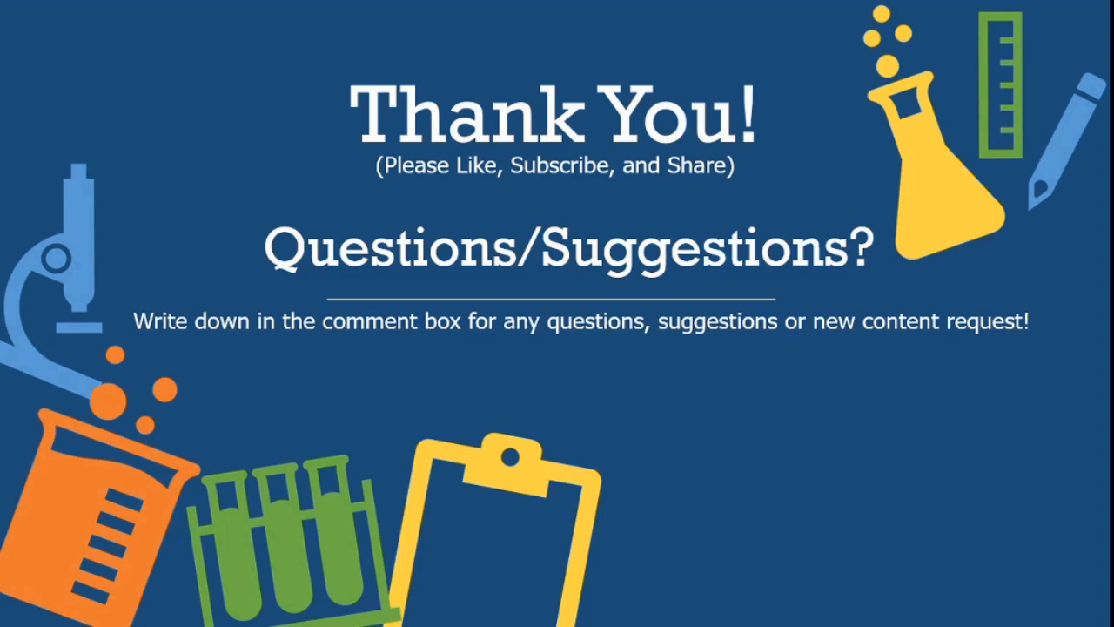